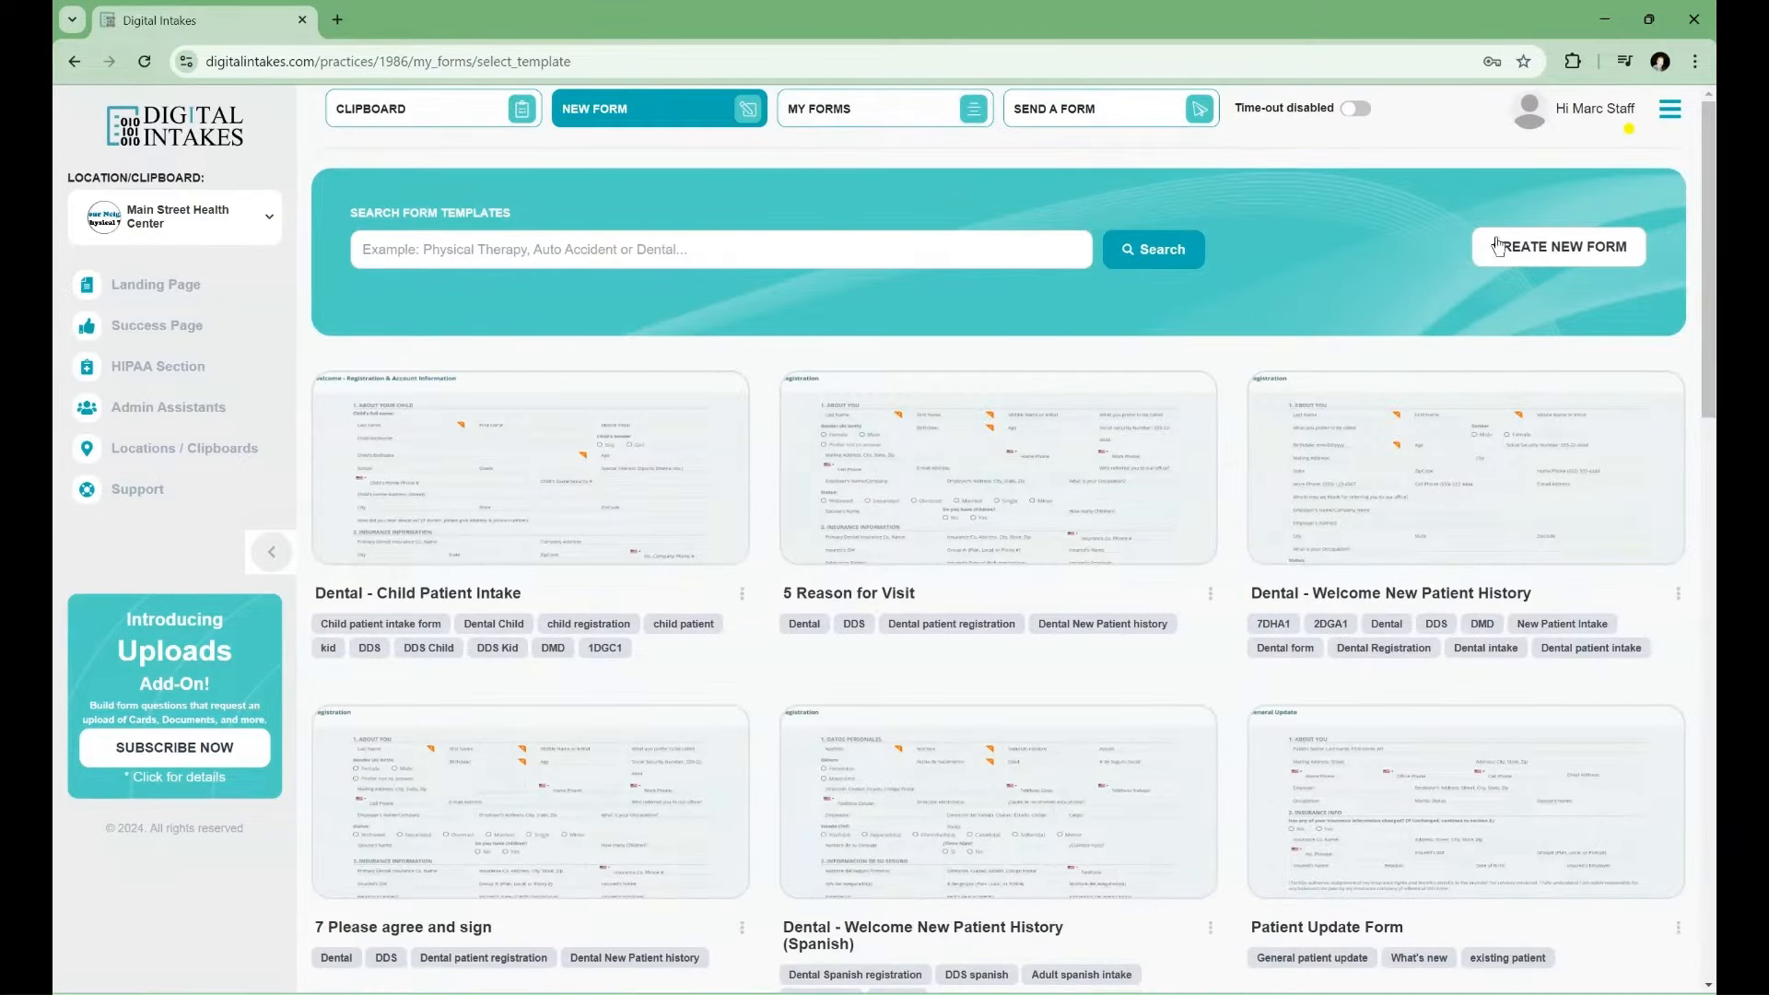
Create a new form, open it for editing, and delete its section of sample questions.
left_click(1525, 250)
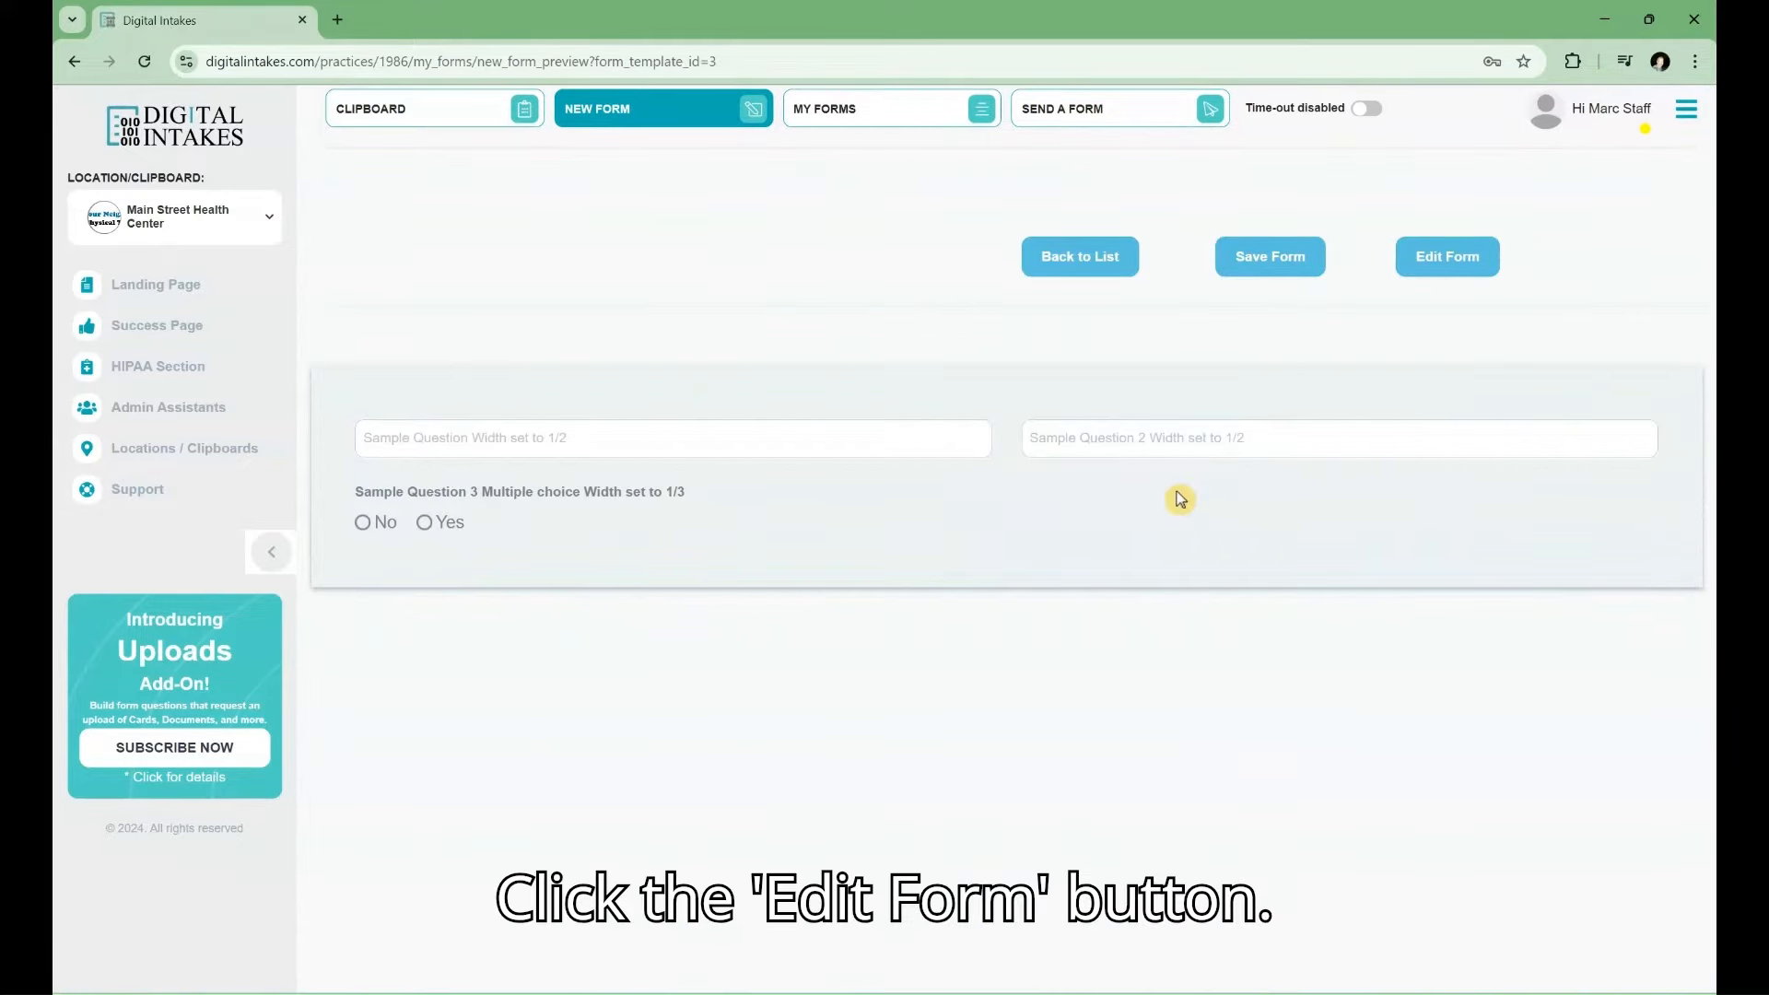
left_click(1450, 275)
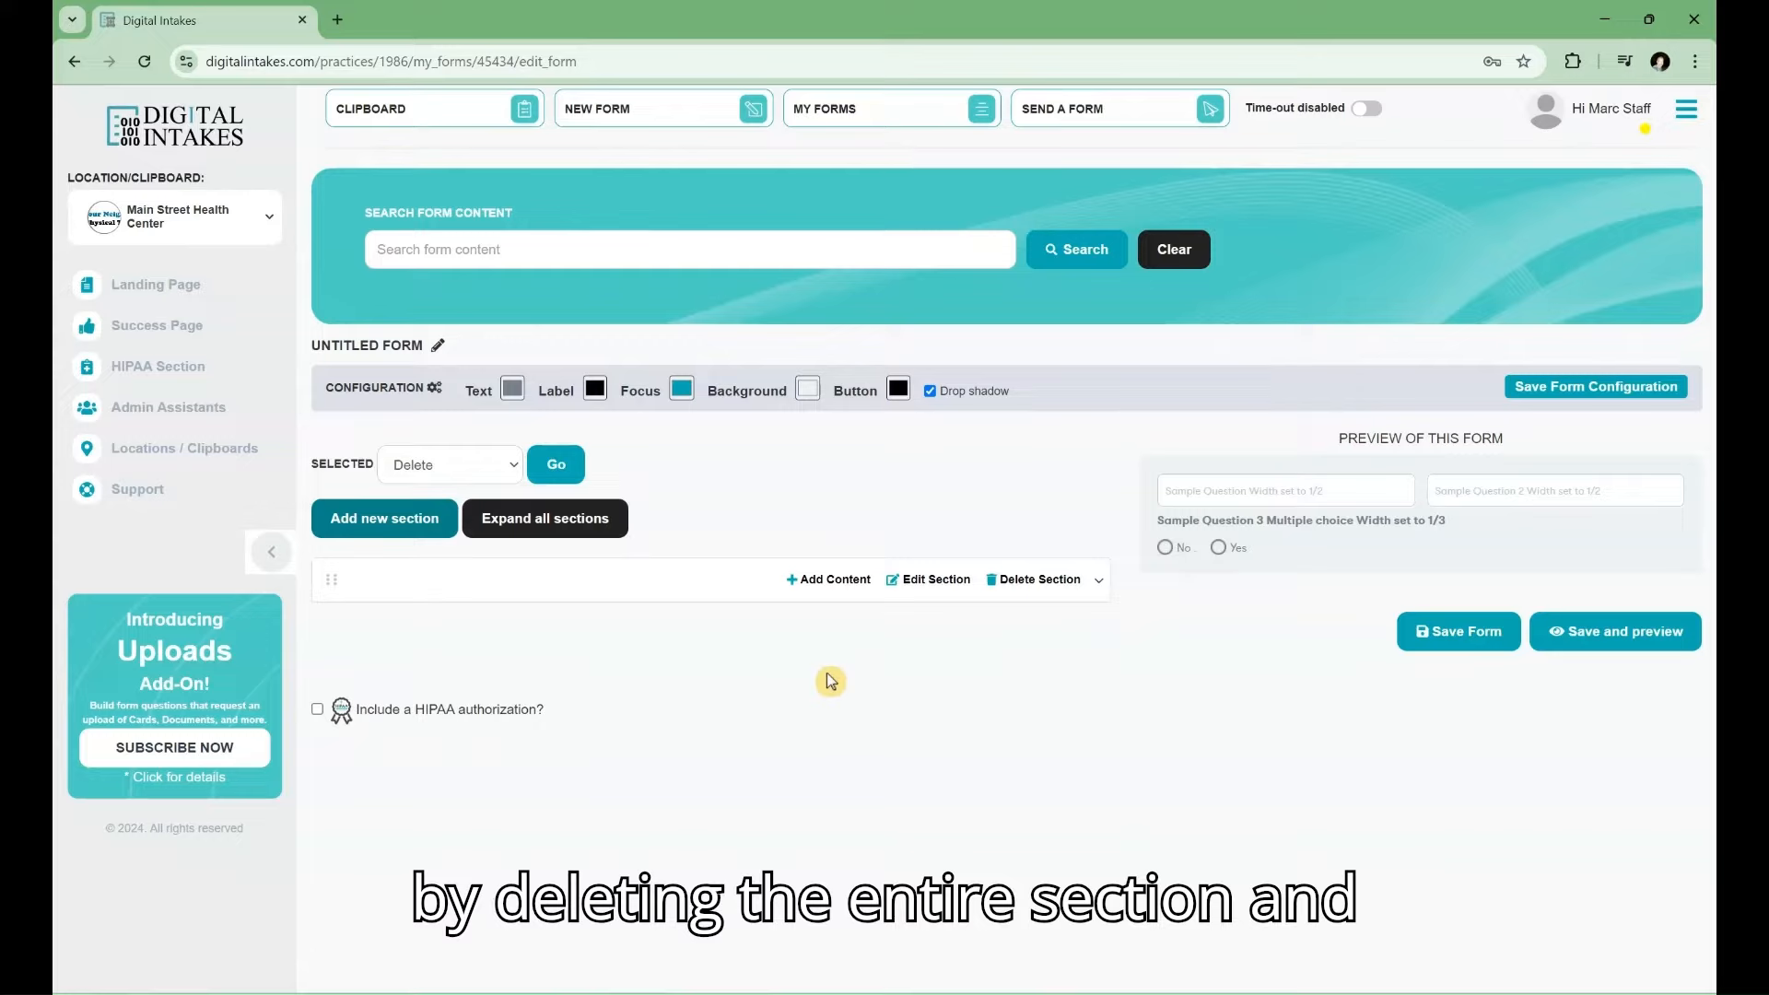
left_click(1023, 581)
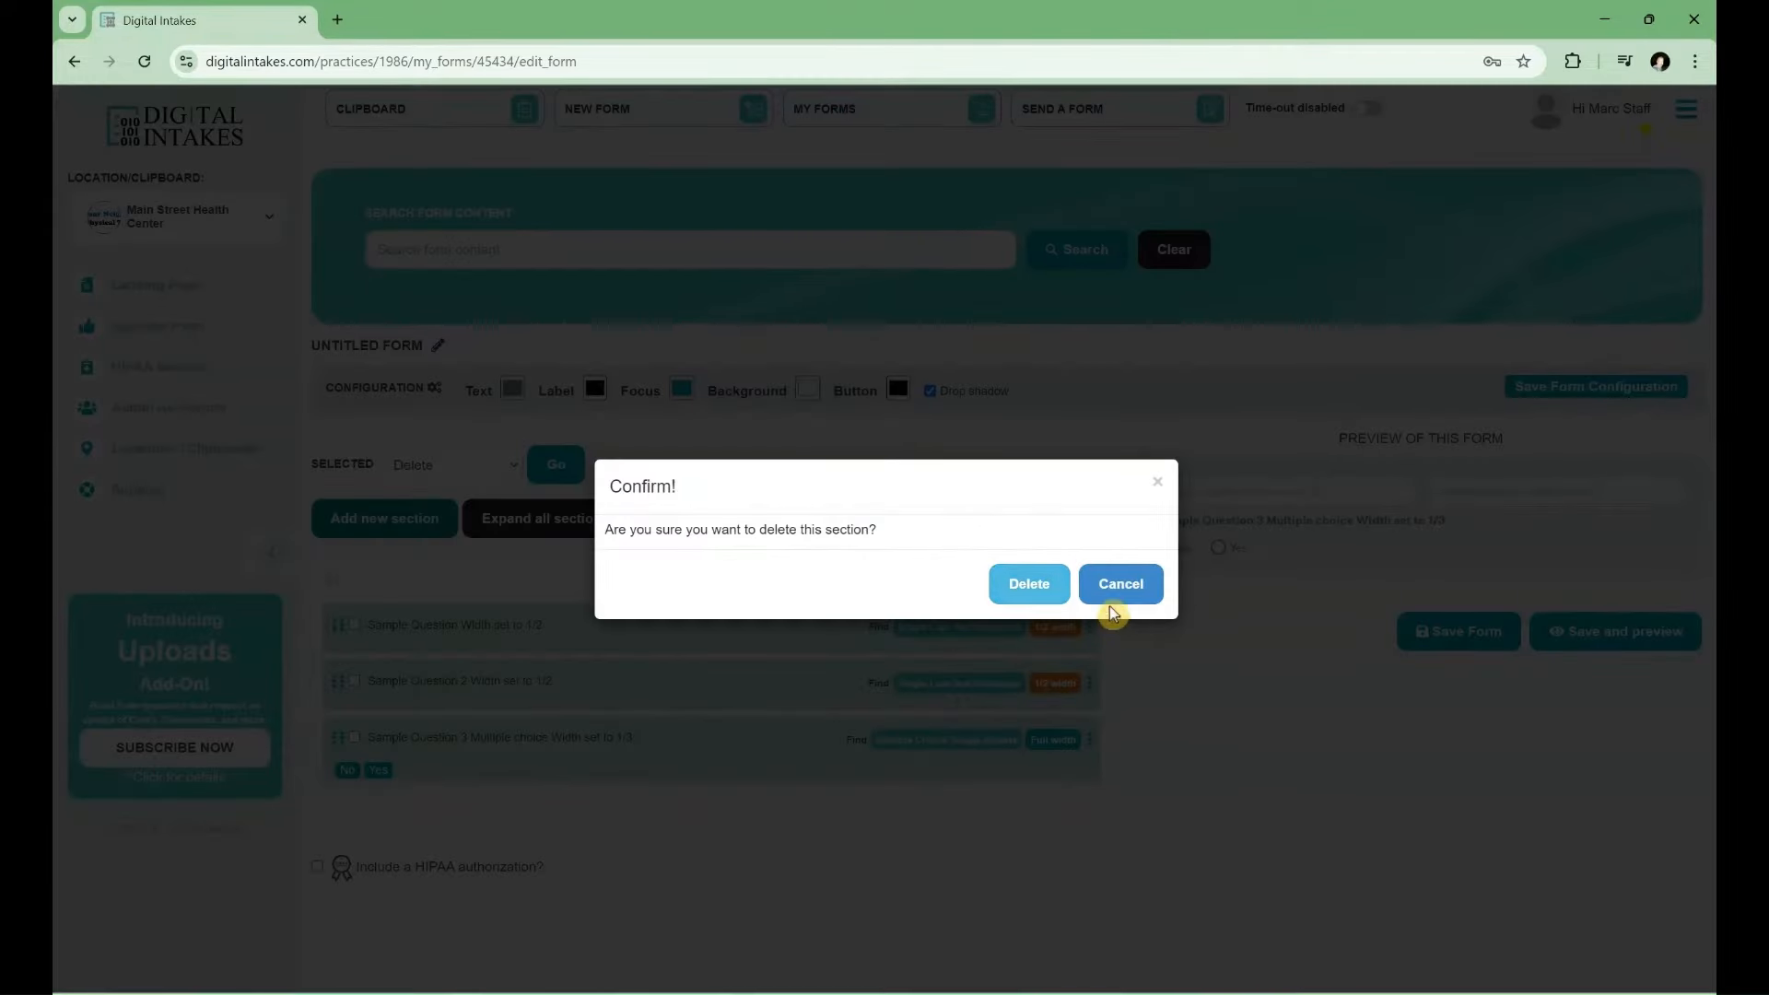
left_click(1042, 595)
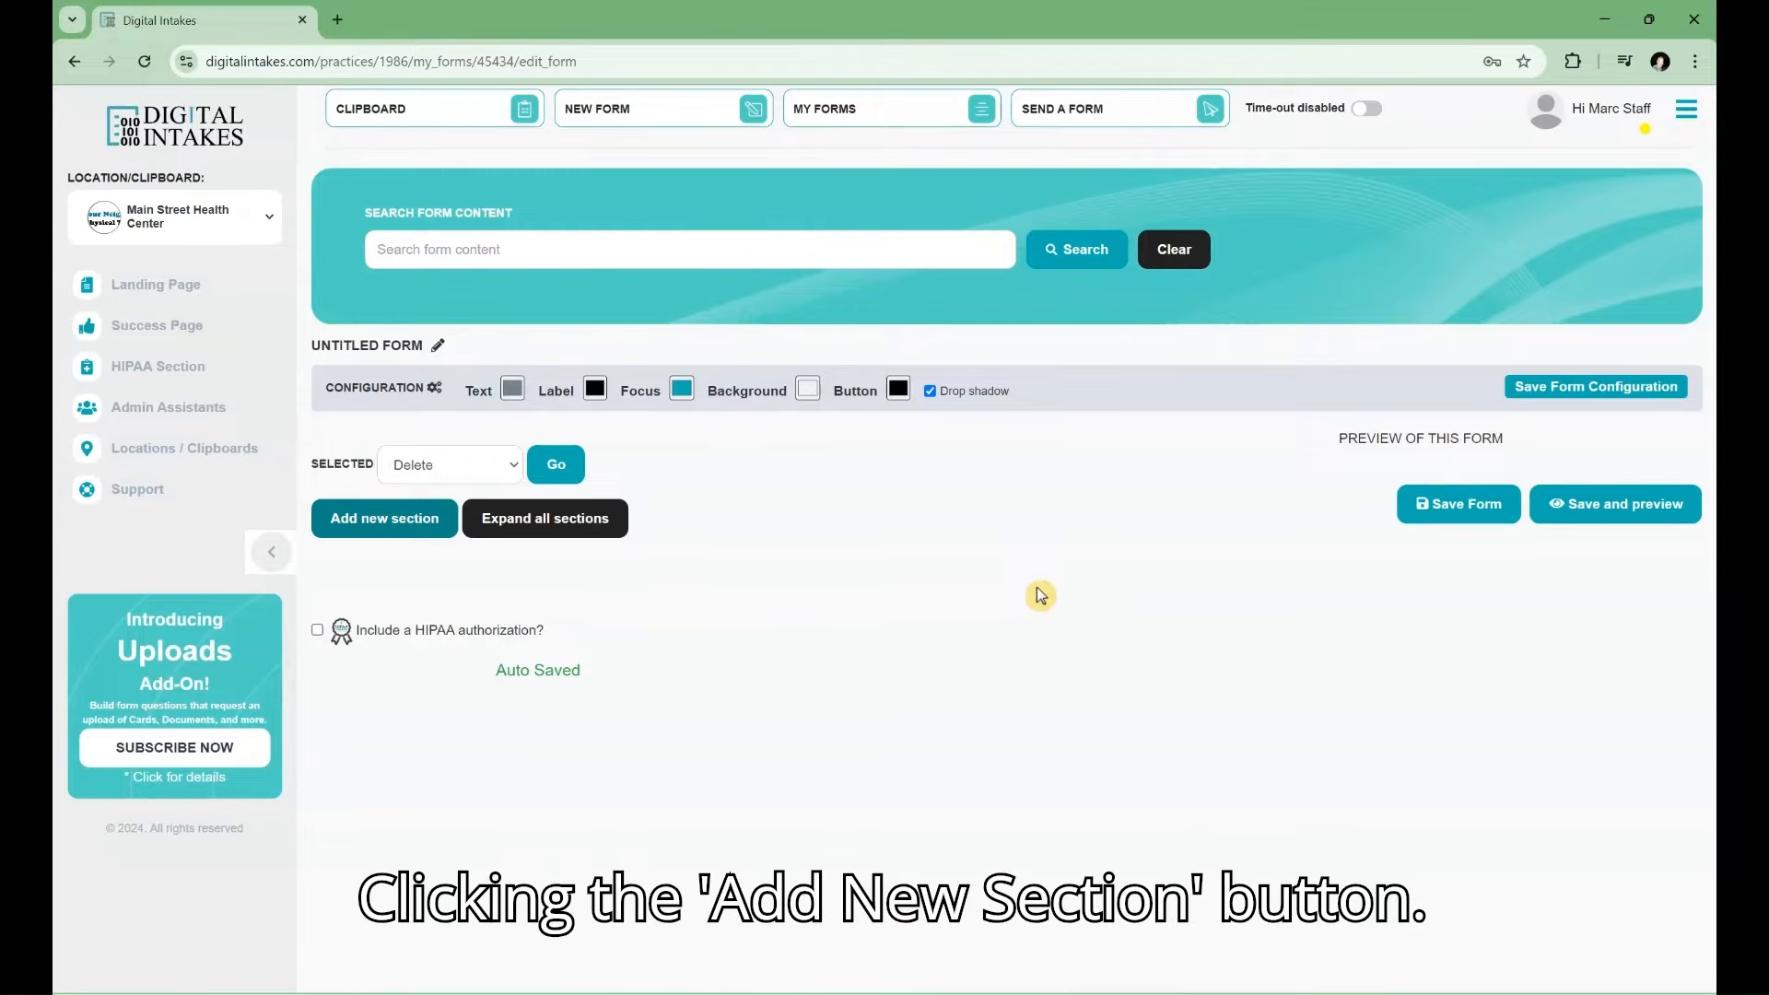
Add a new section named "Example Section" to the form.
left_click(398, 533)
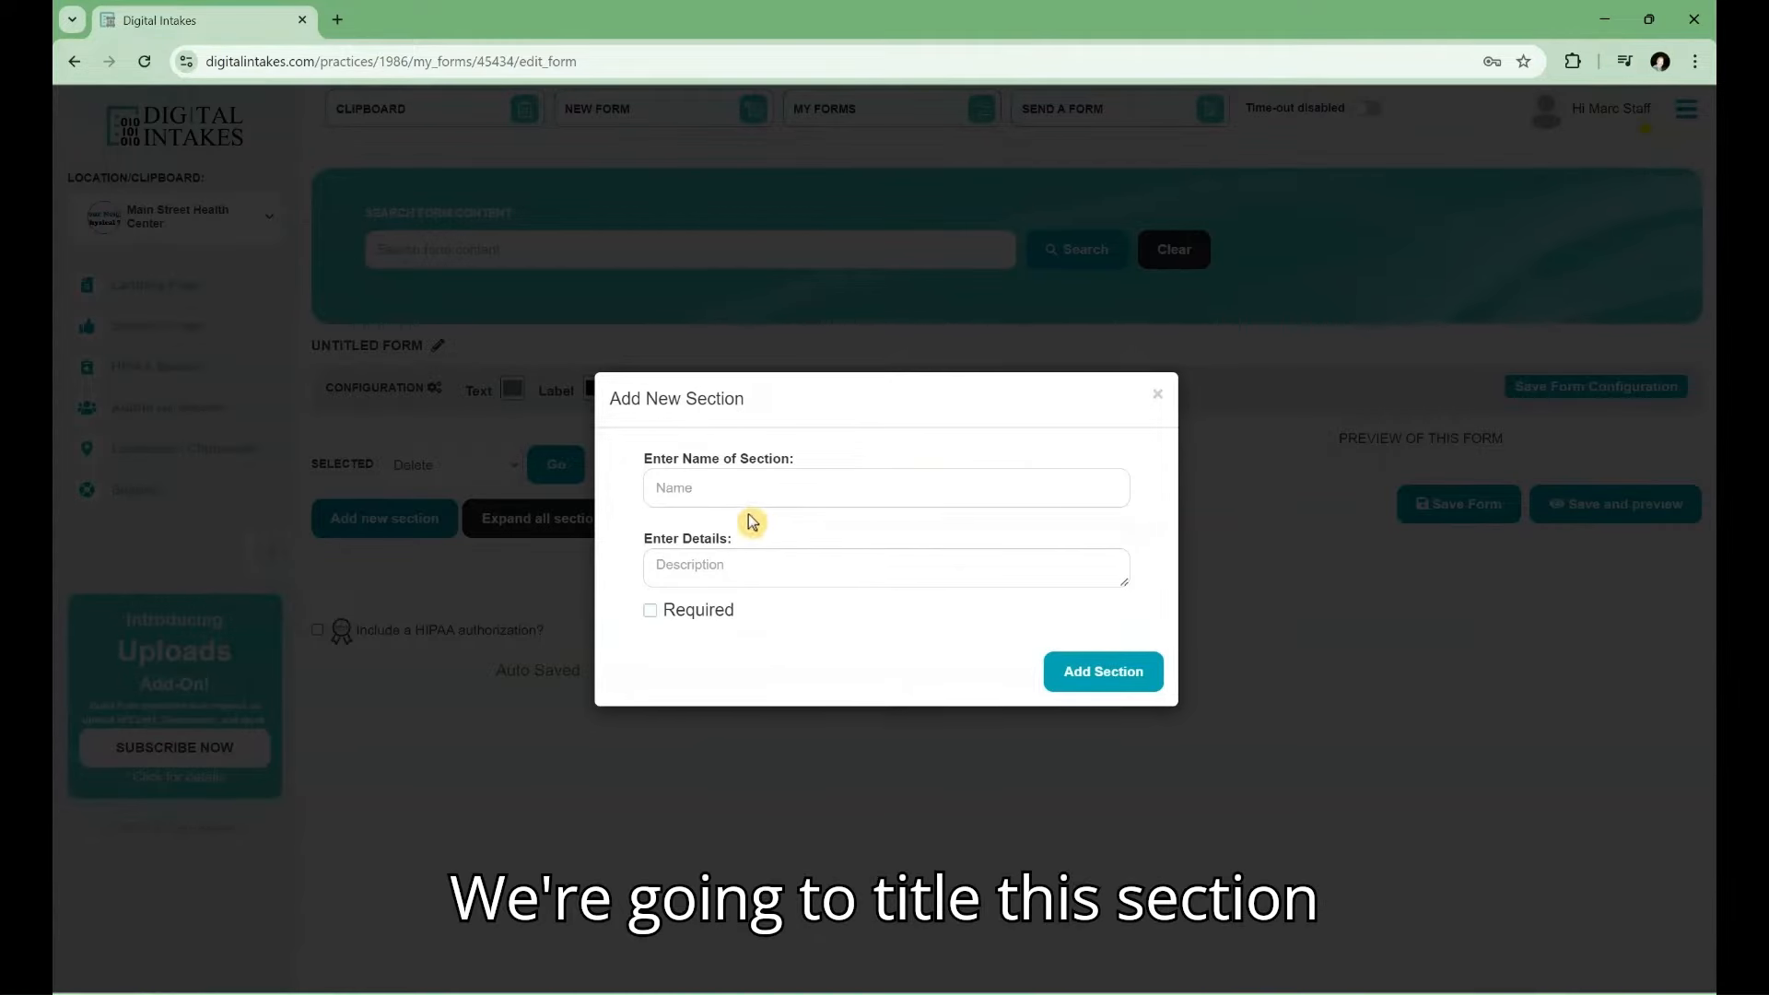
left_click(717, 495)
type("E")
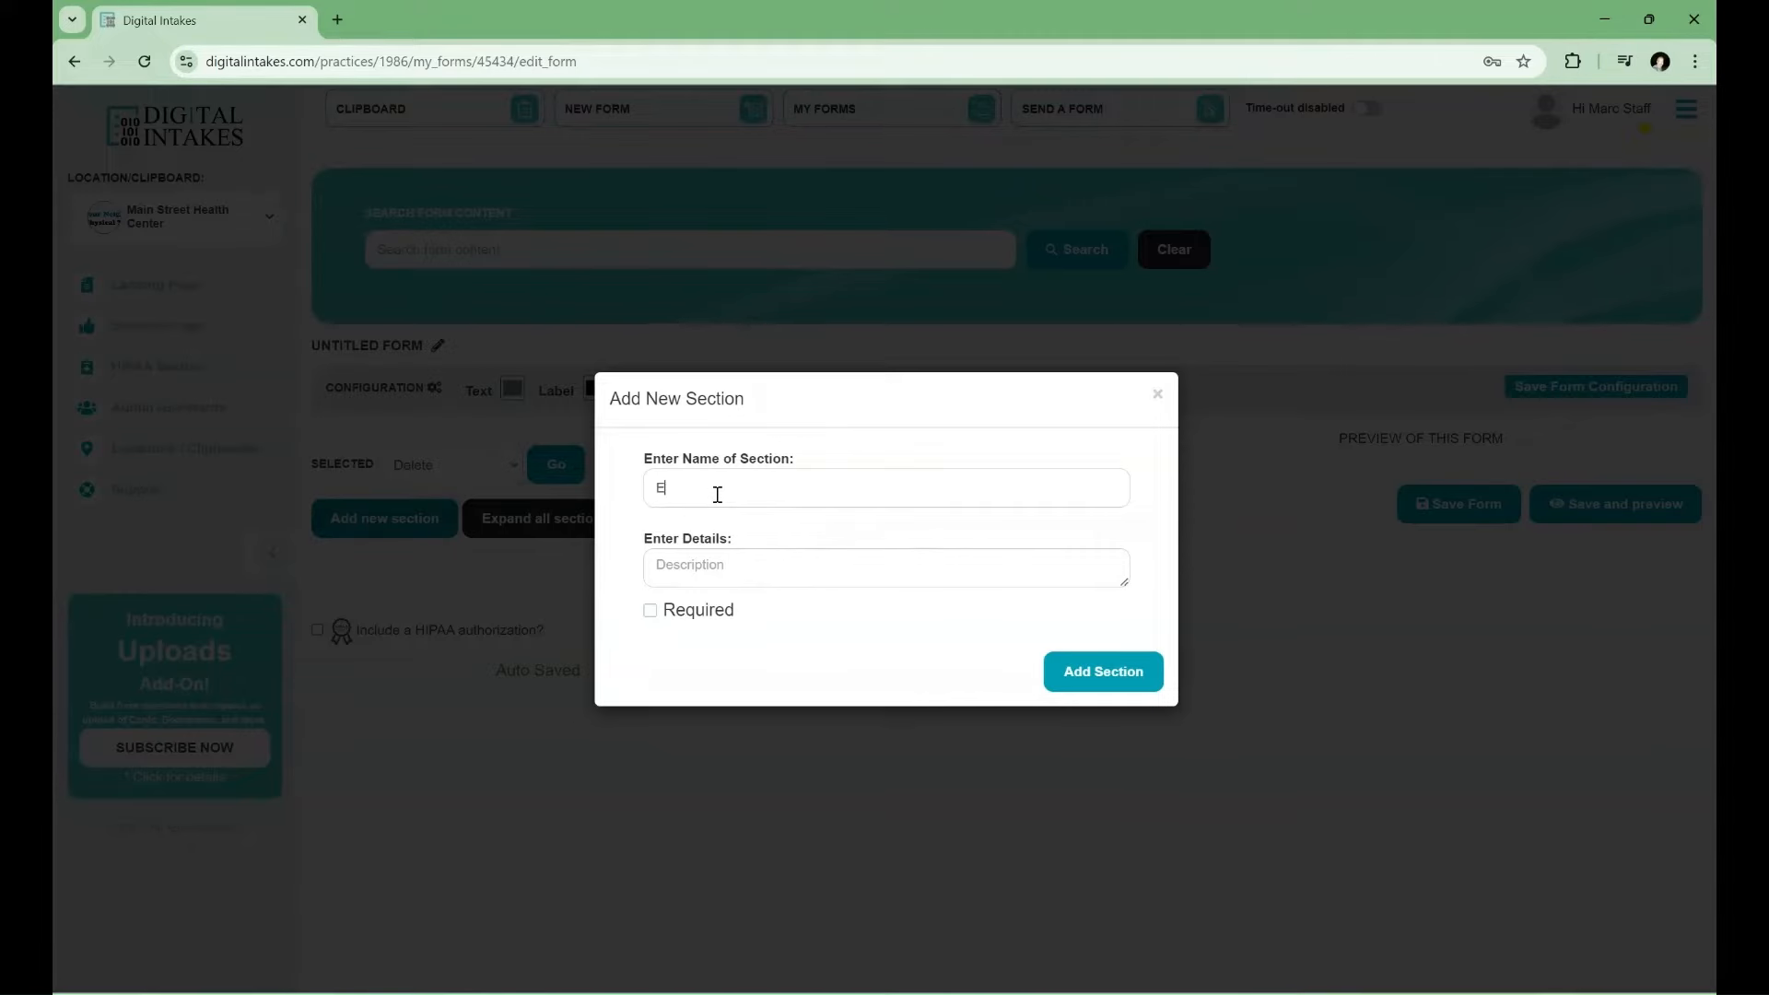
type("xample Section")
left_click(1112, 684)
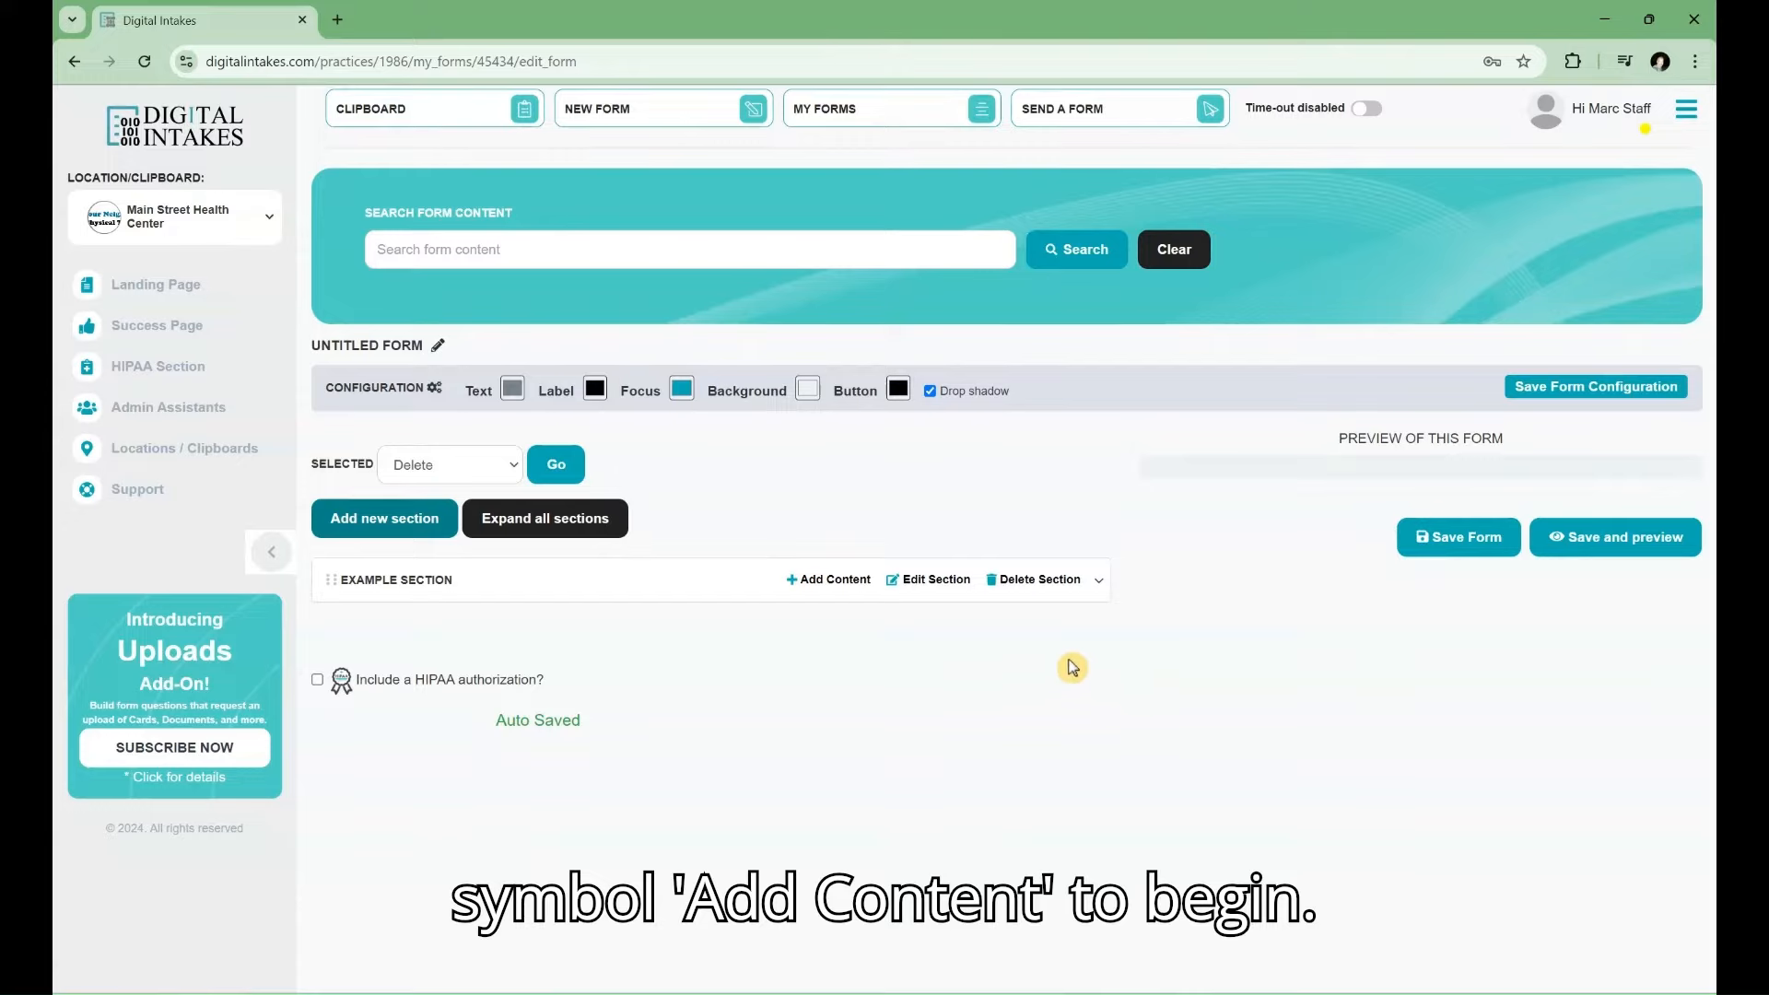
Add a Sub-section Title reading "First Sub-Section" to the Example Section.
left_click(834, 581)
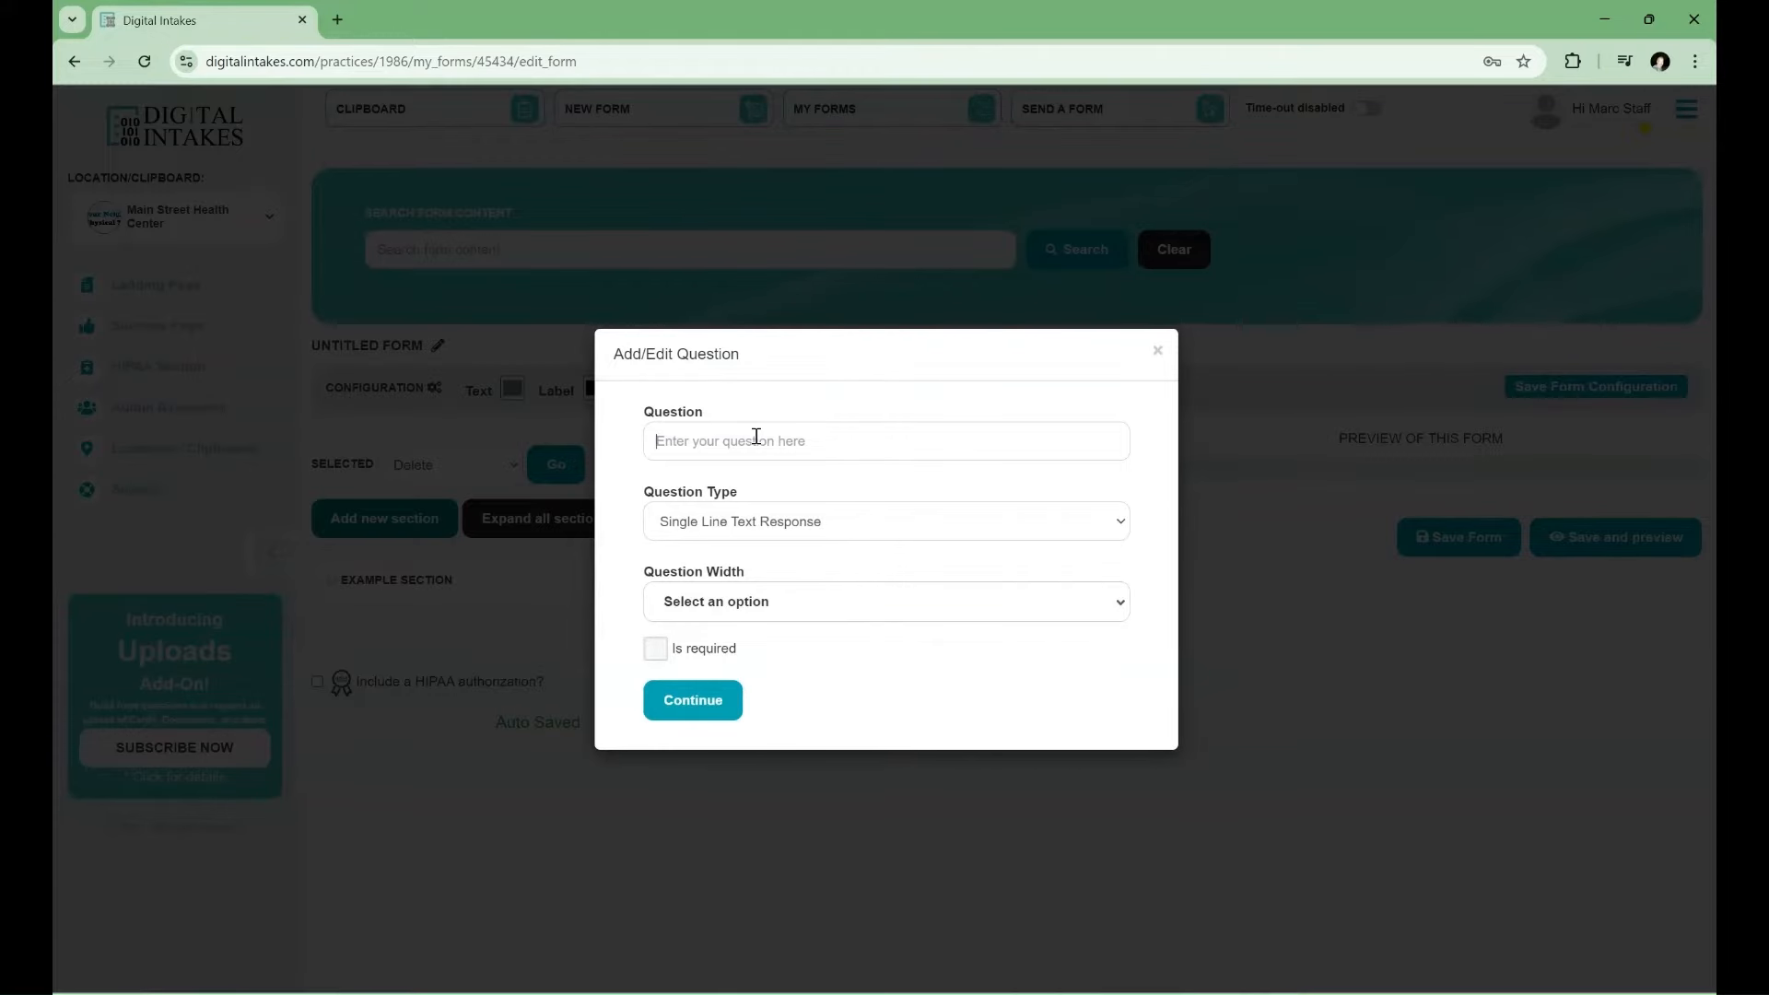
type("First Sub-Section")
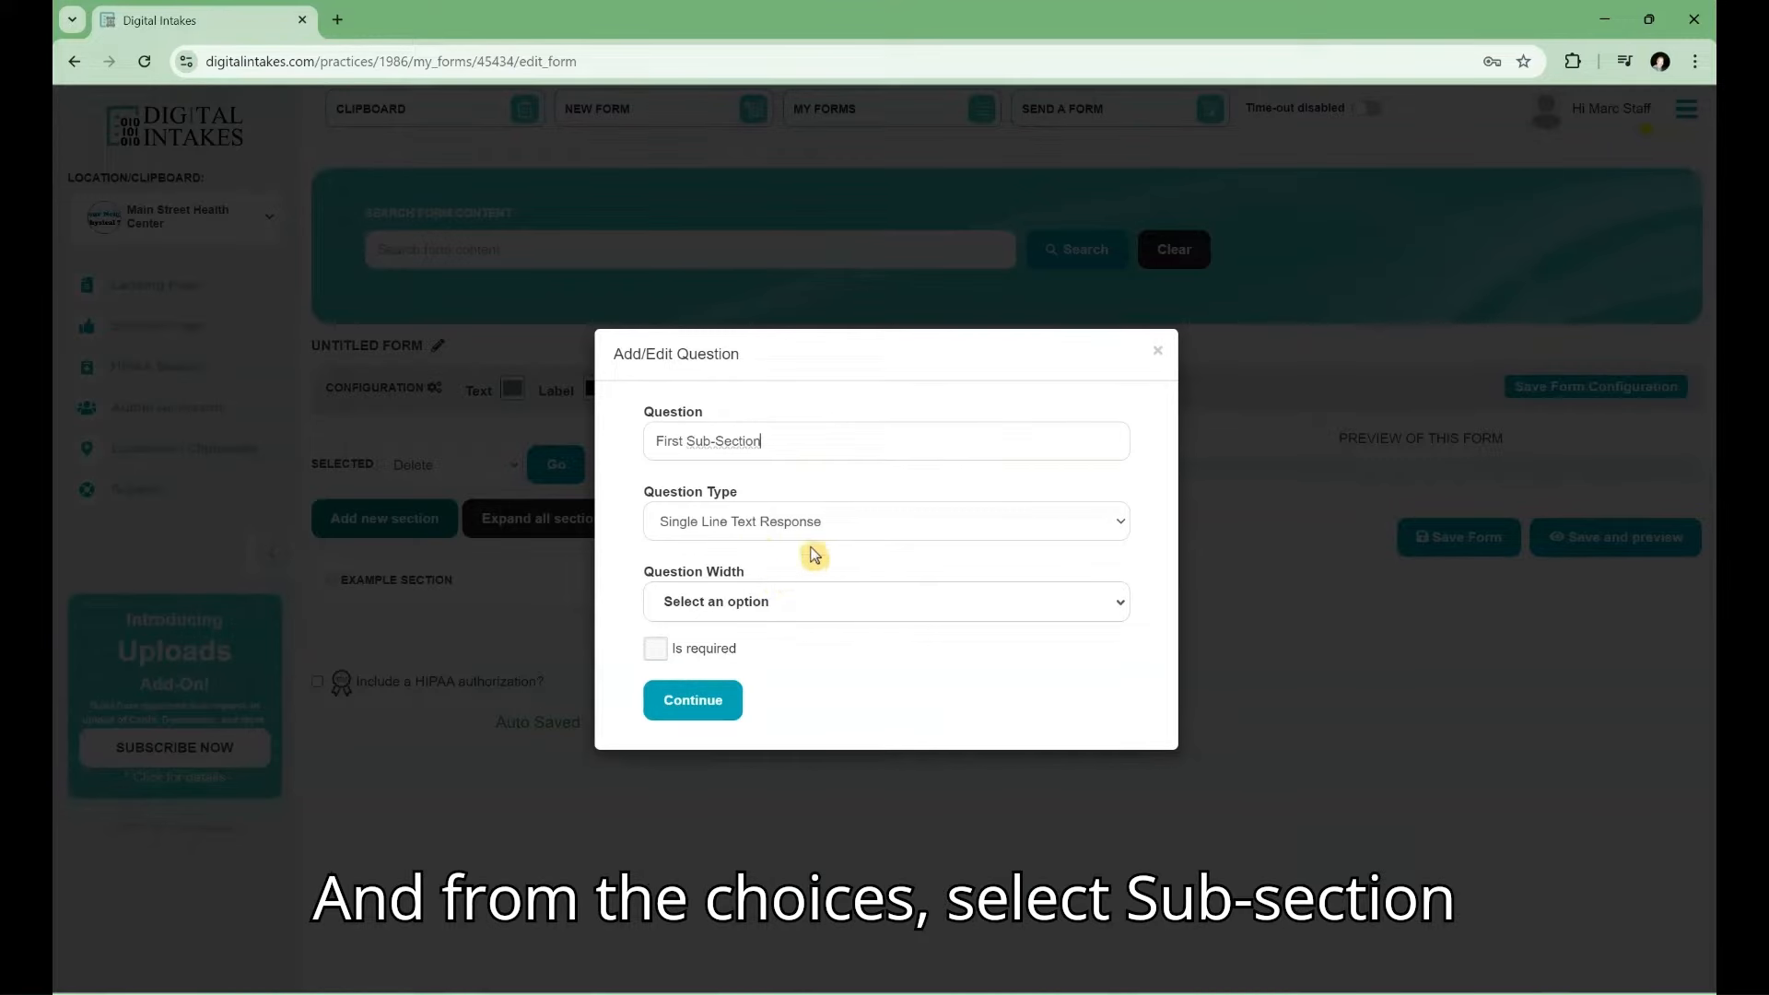
left_click(833, 531)
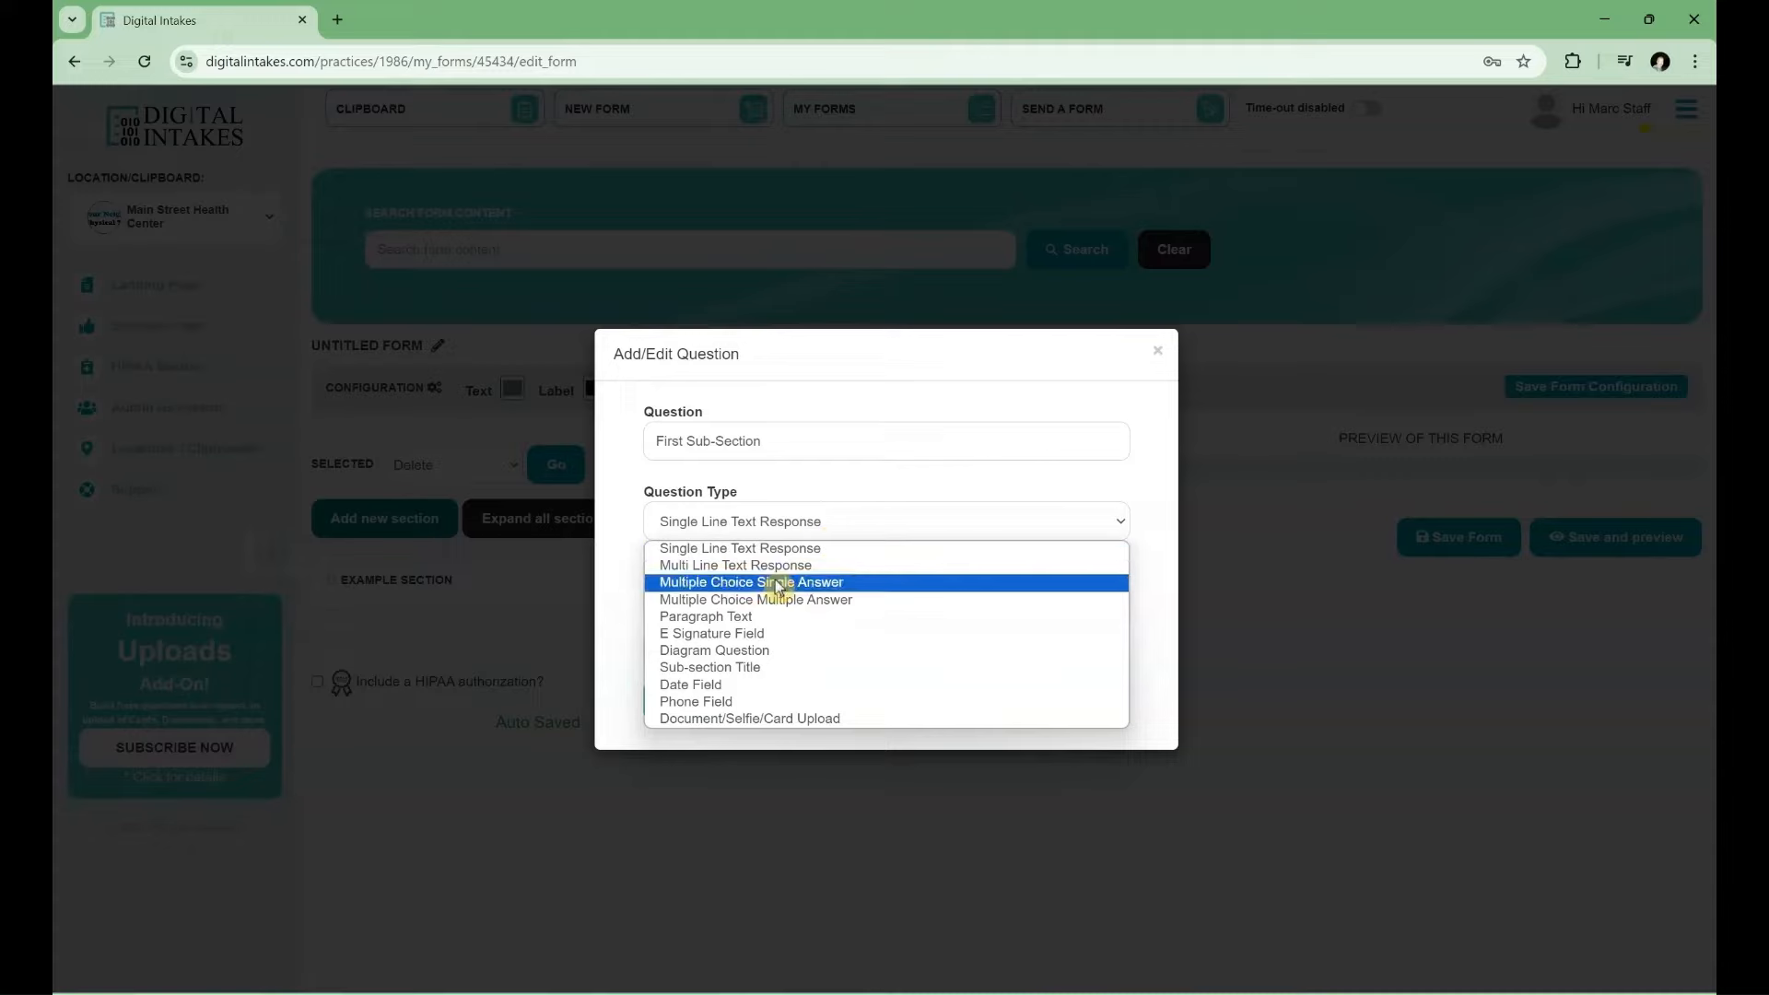
left_click(729, 667)
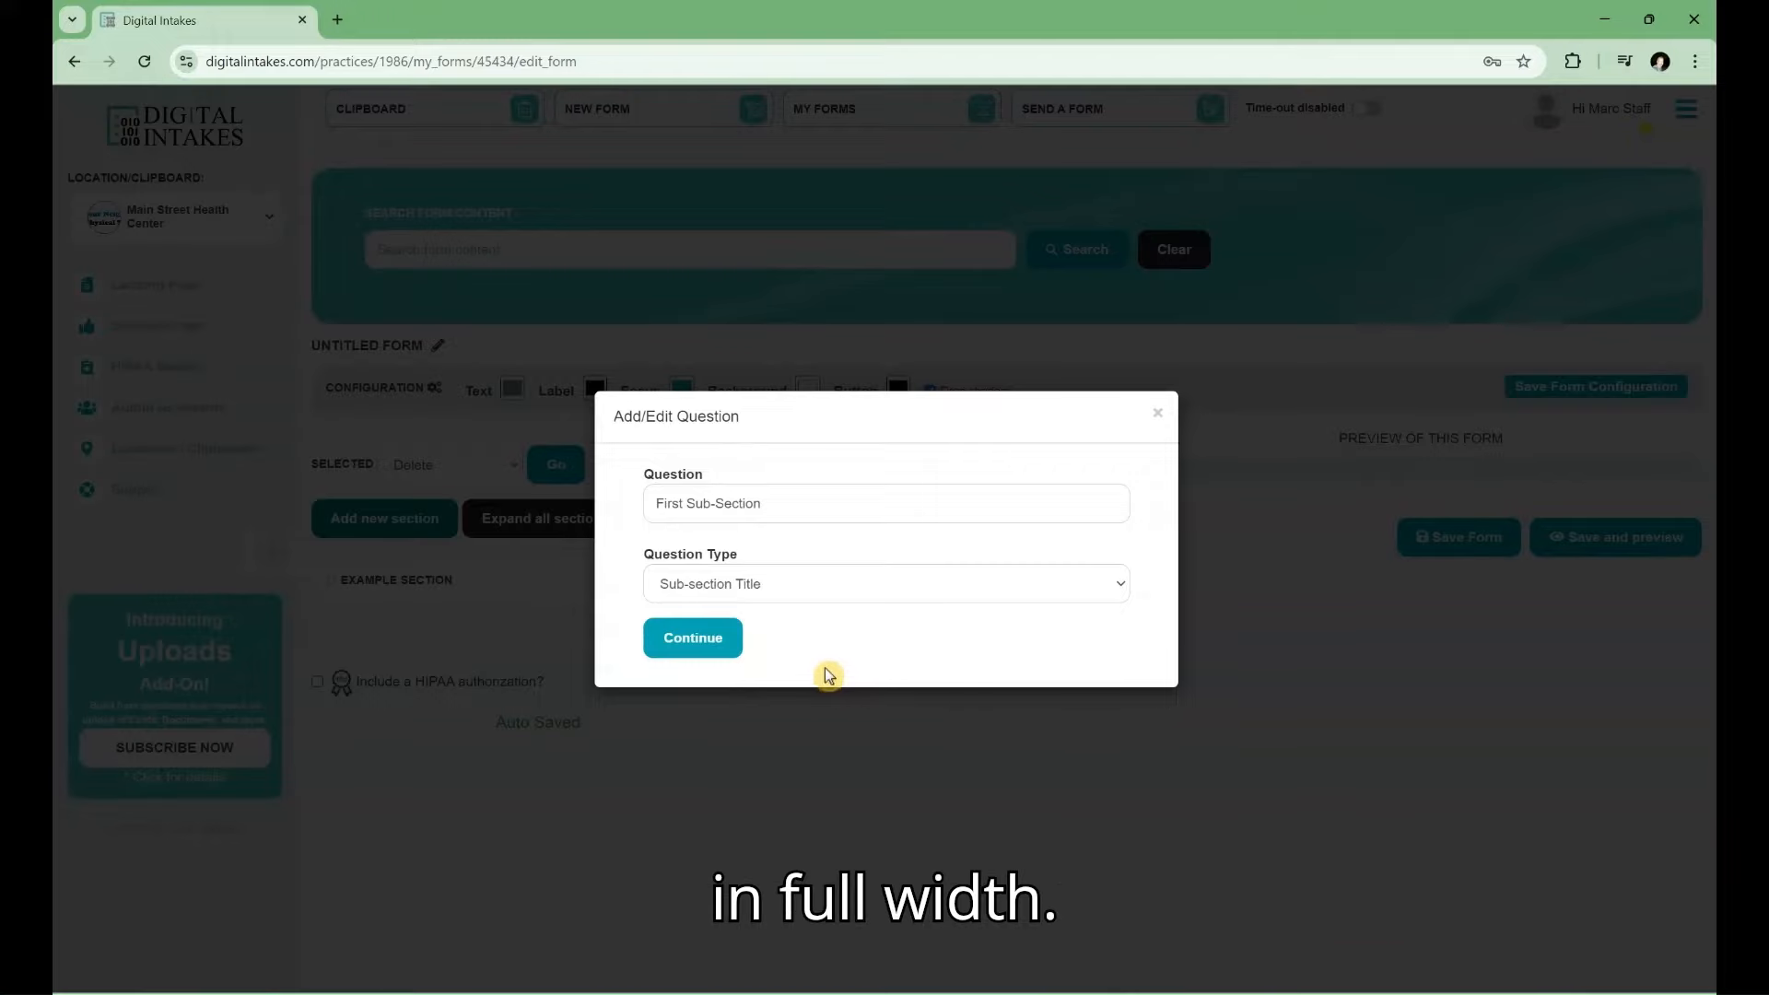
left_click(719, 641)
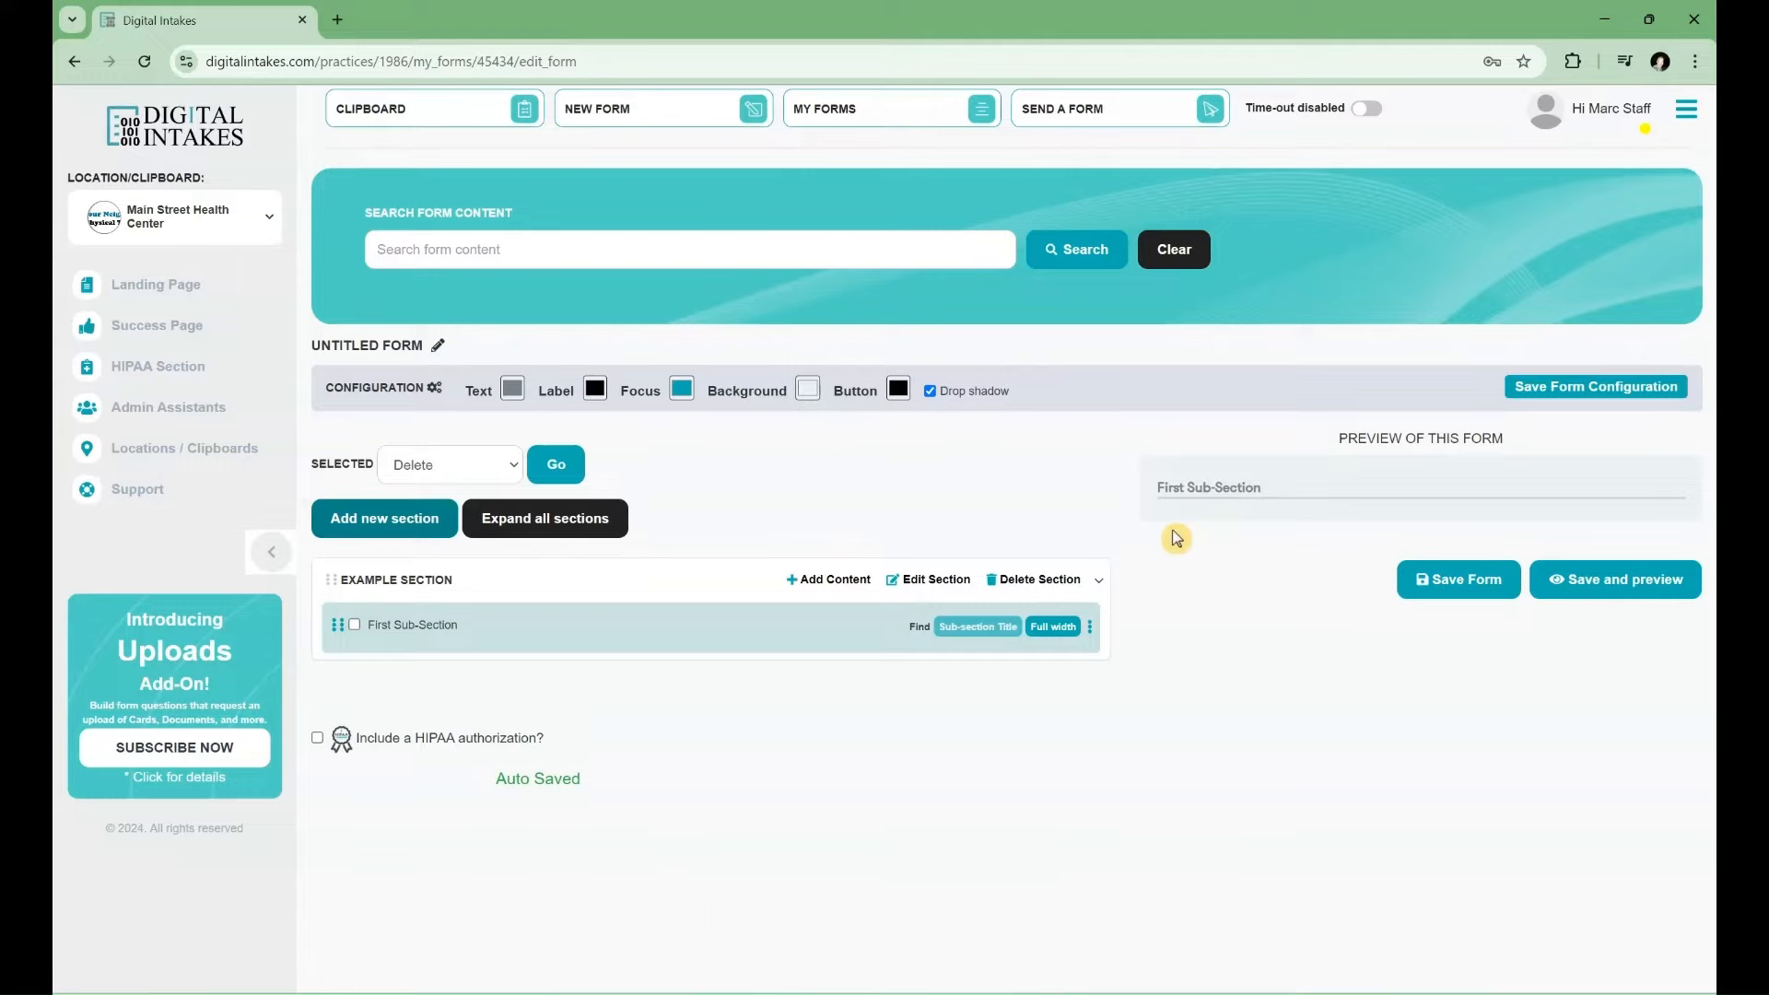
Add a required single-line text question "Last name" at 1/4 width to the Example Section.
left_click(835, 580)
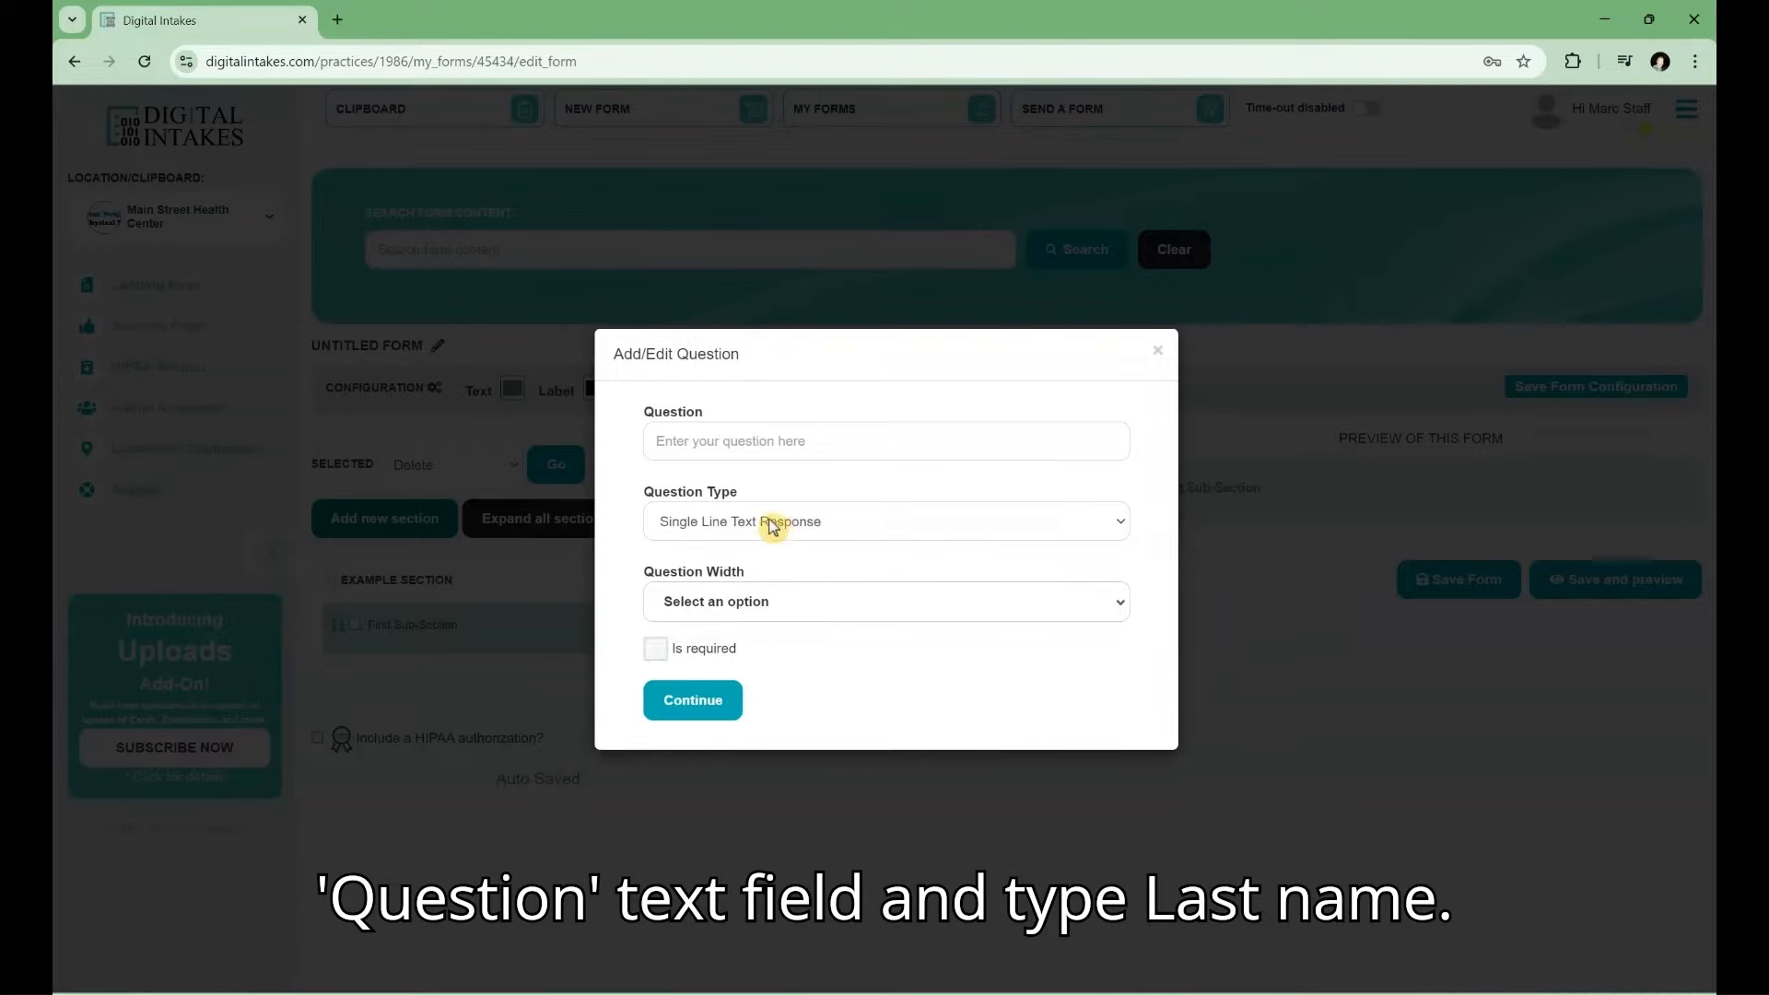
left_click(723, 442)
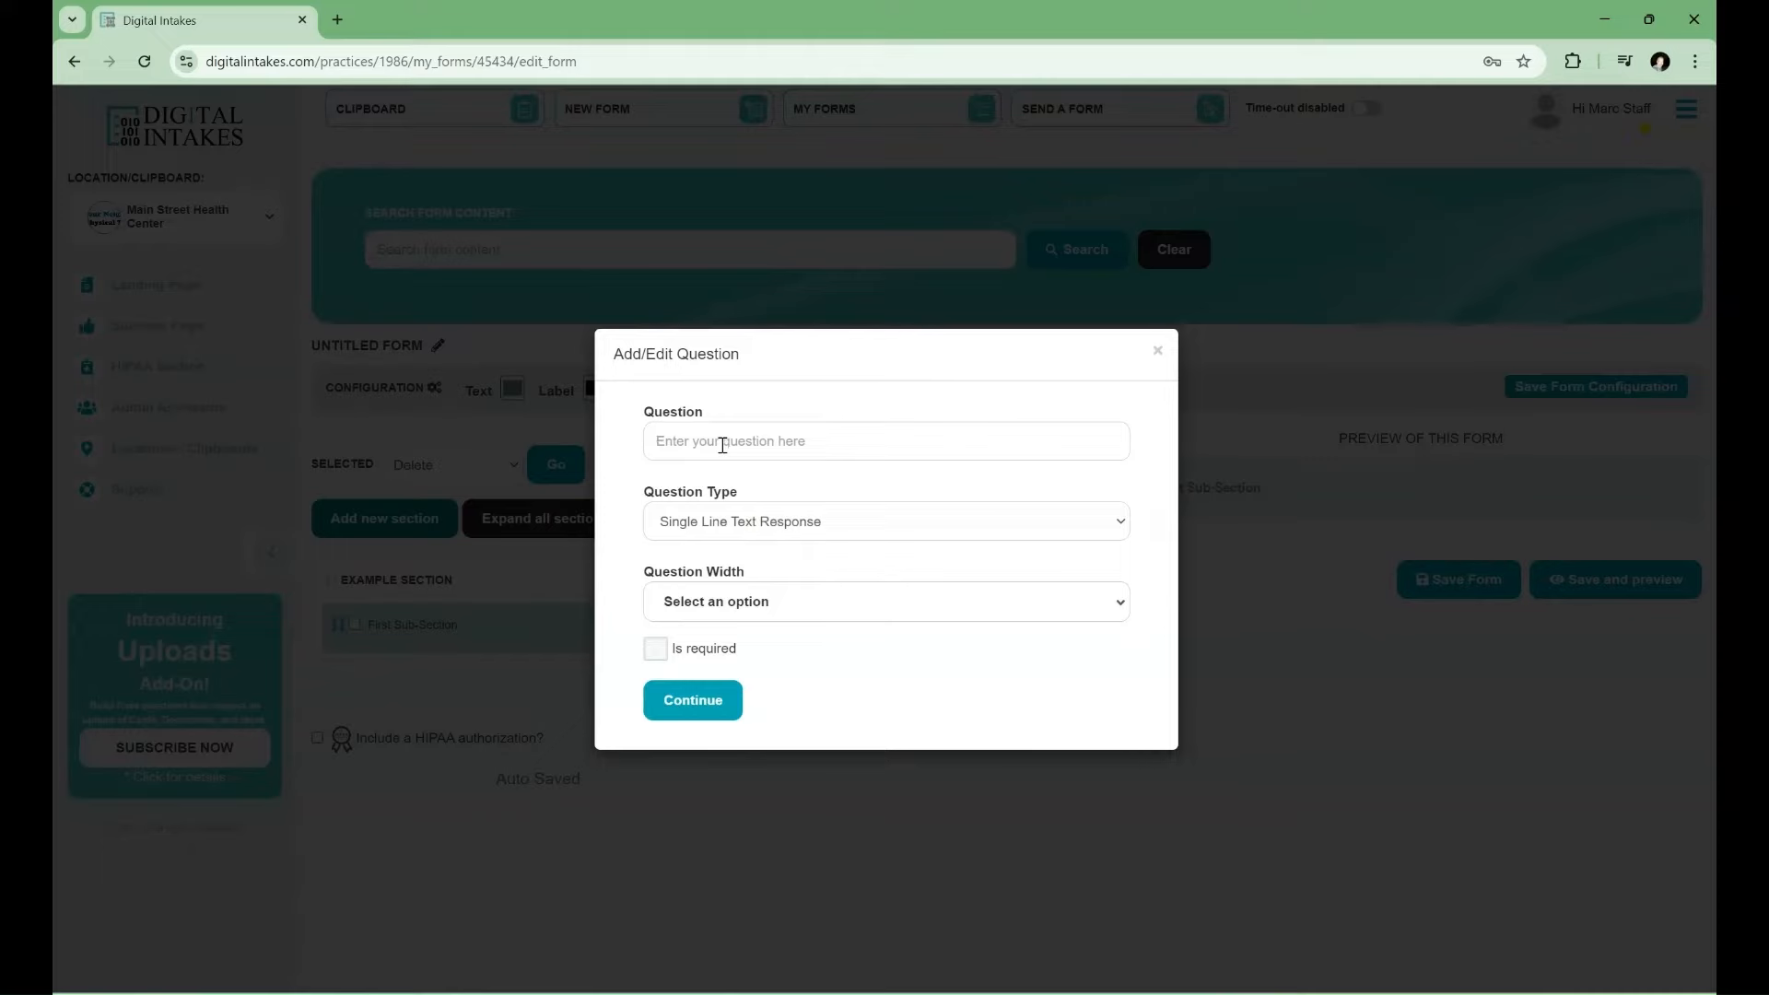
type("Last name")
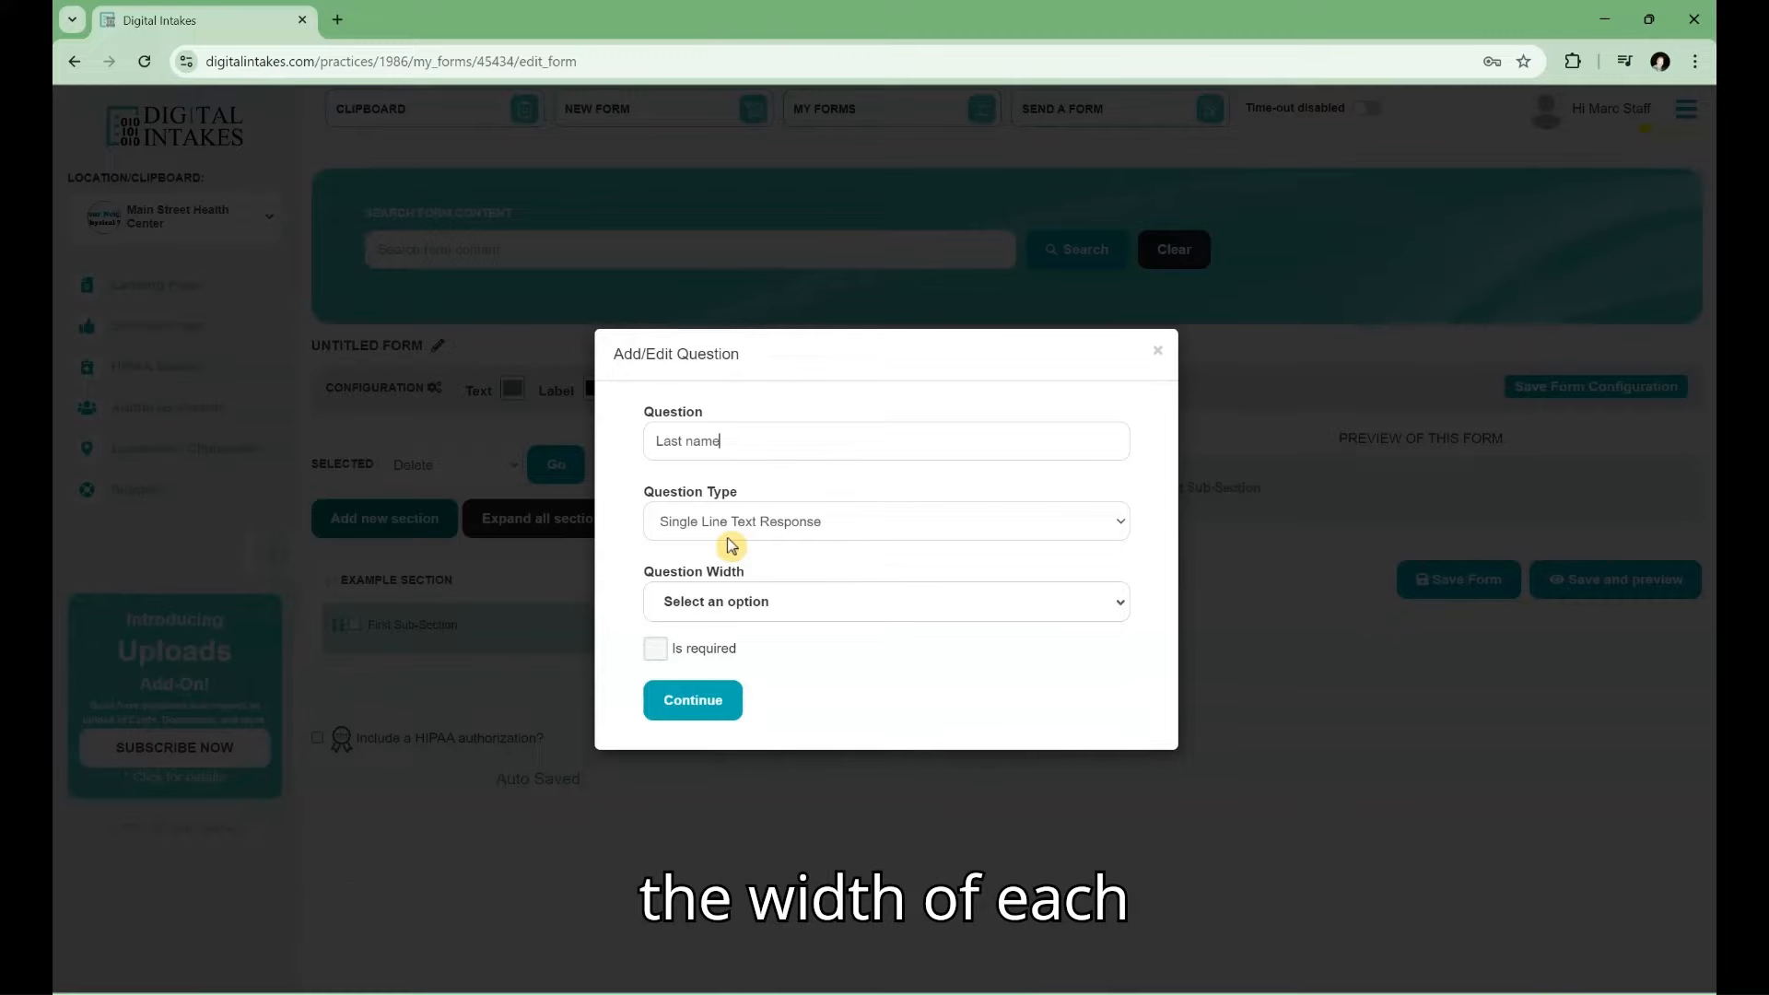
left_click(742, 604)
left_click(704, 842)
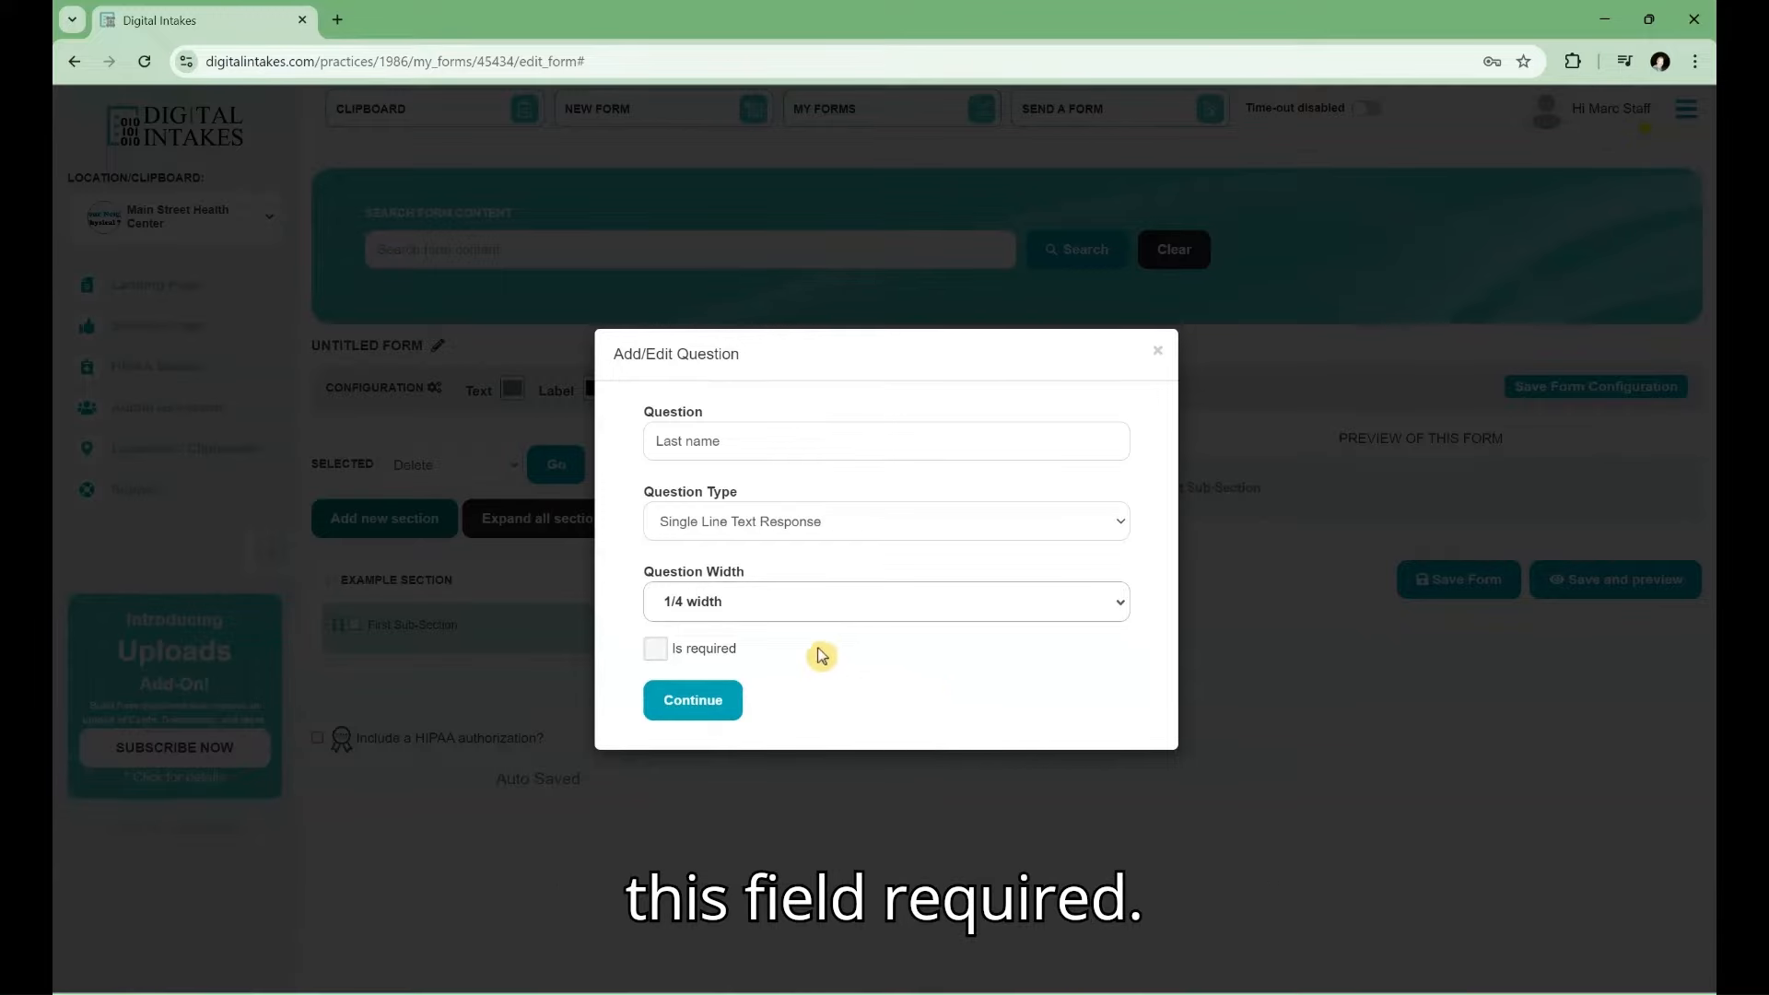
left_click(656, 650)
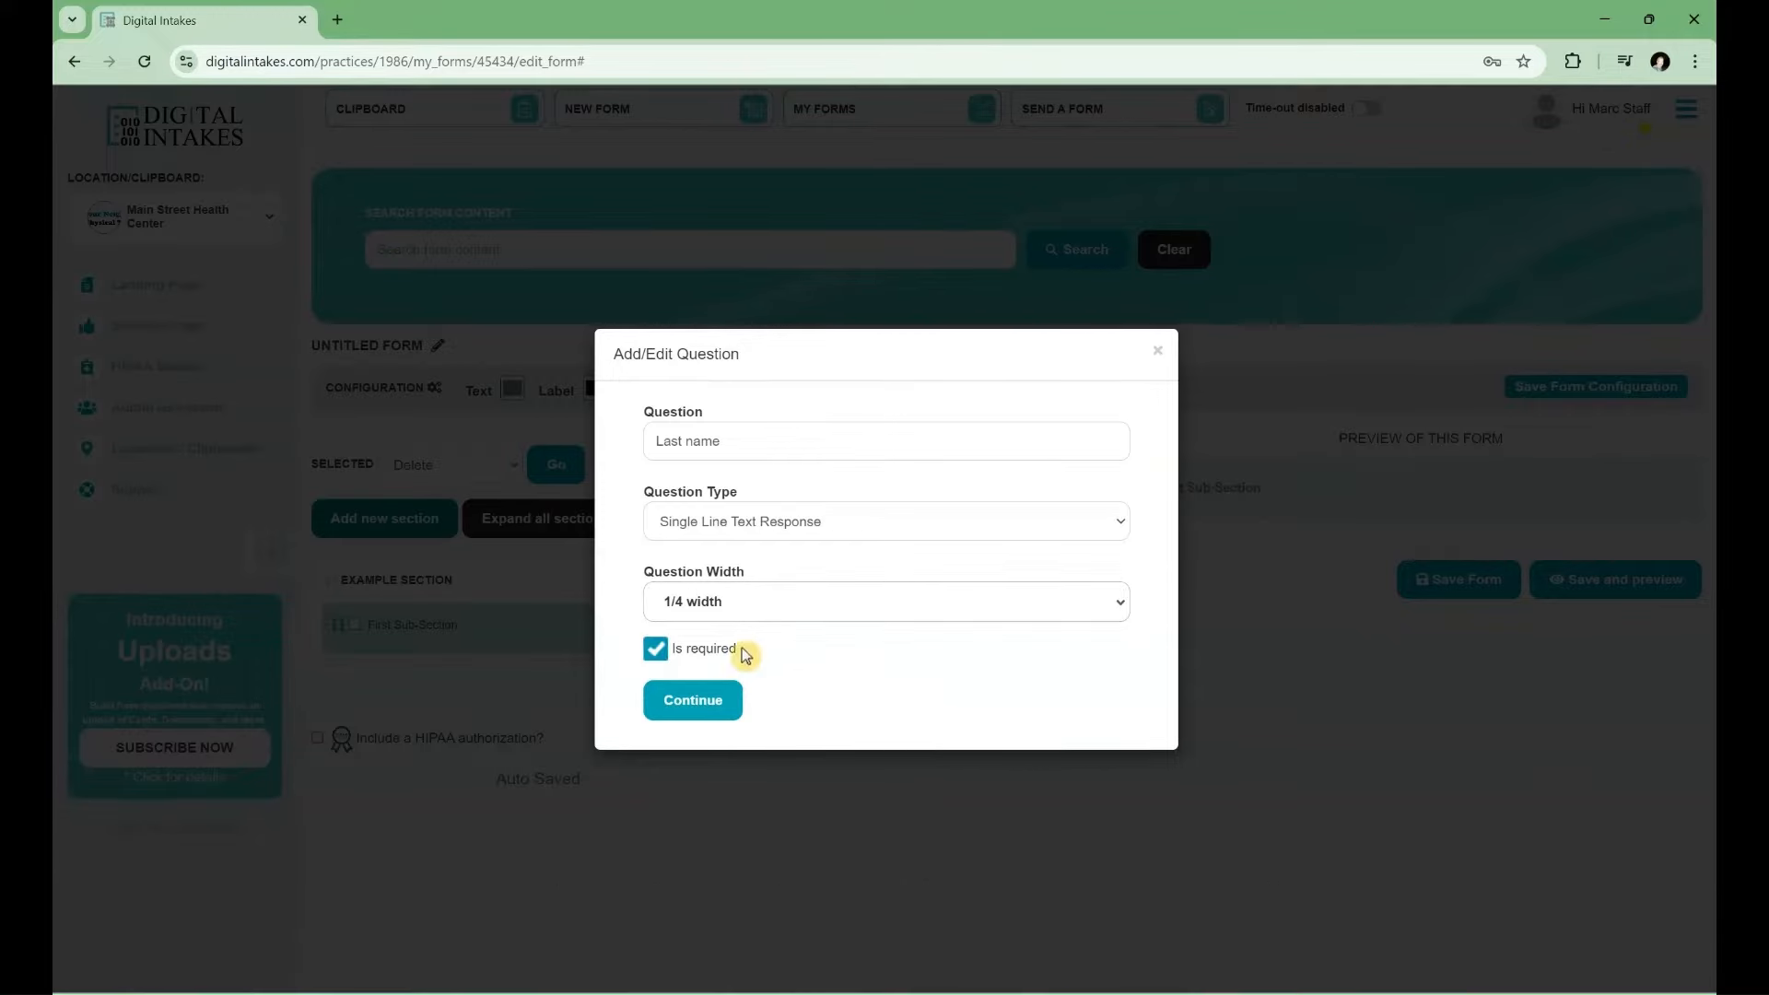
left_click(698, 704)
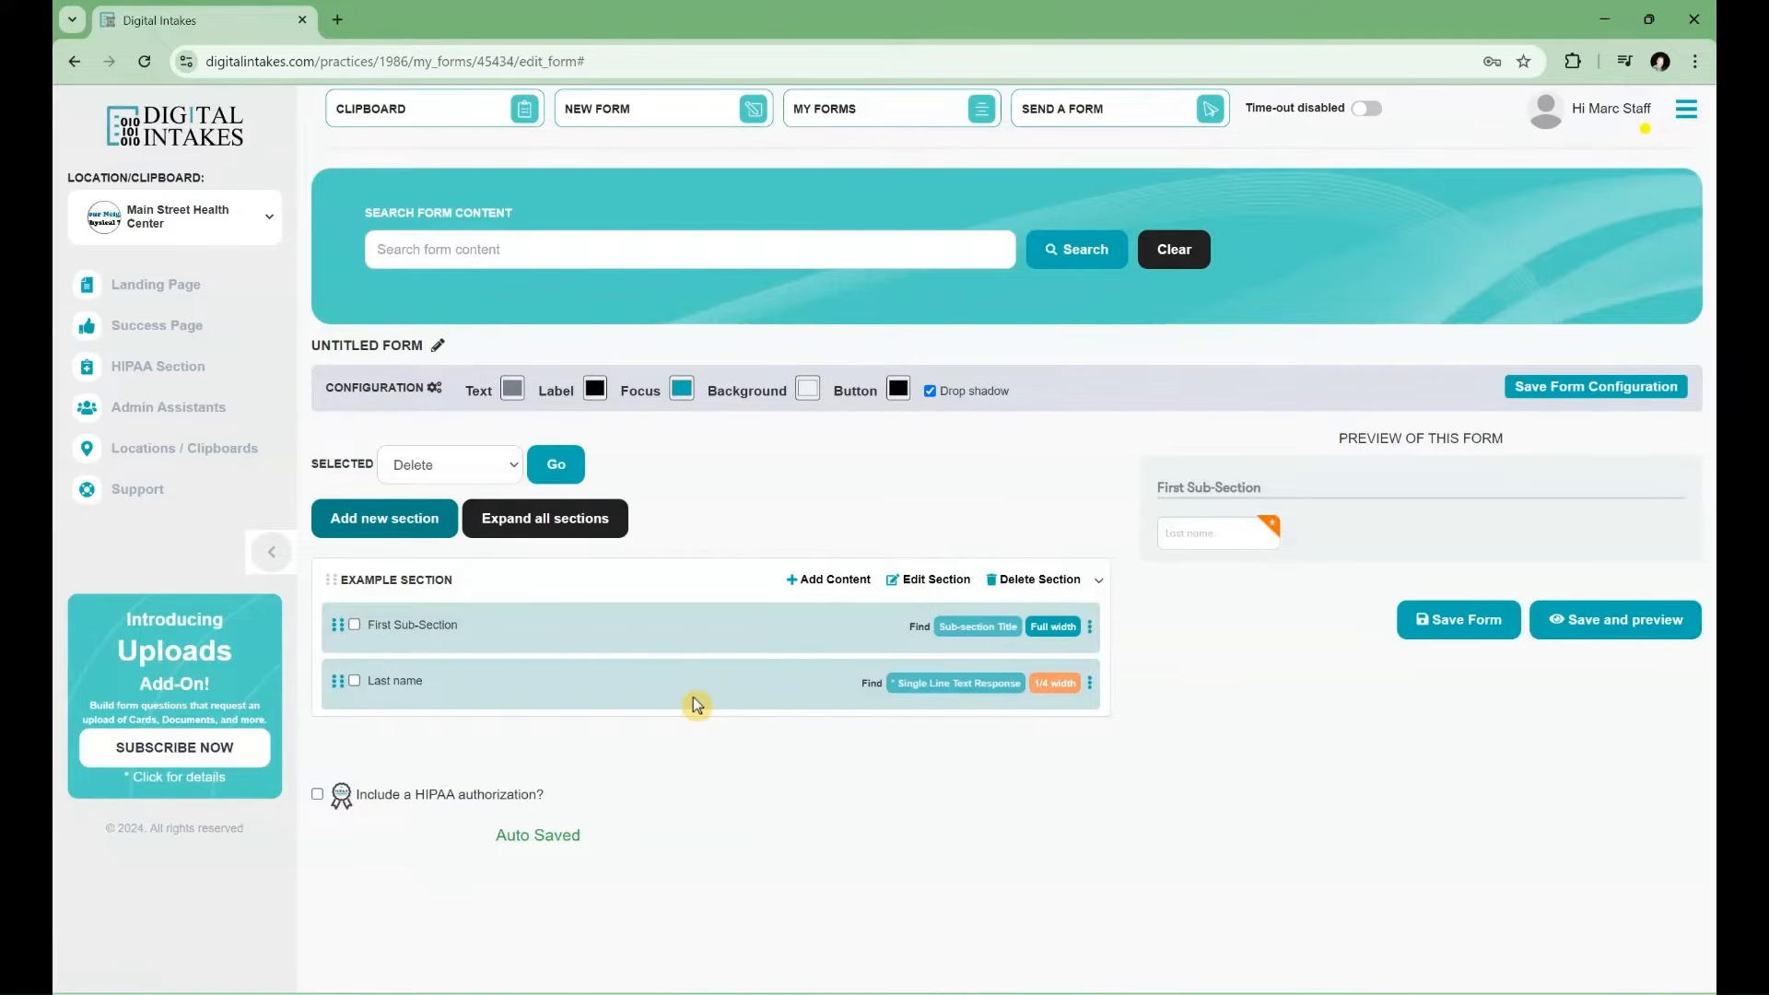
Add an optional single-line text question "First name" at 1/4 width to the Example Section.
left_click(829, 581)
left_click(785, 445)
type("First name")
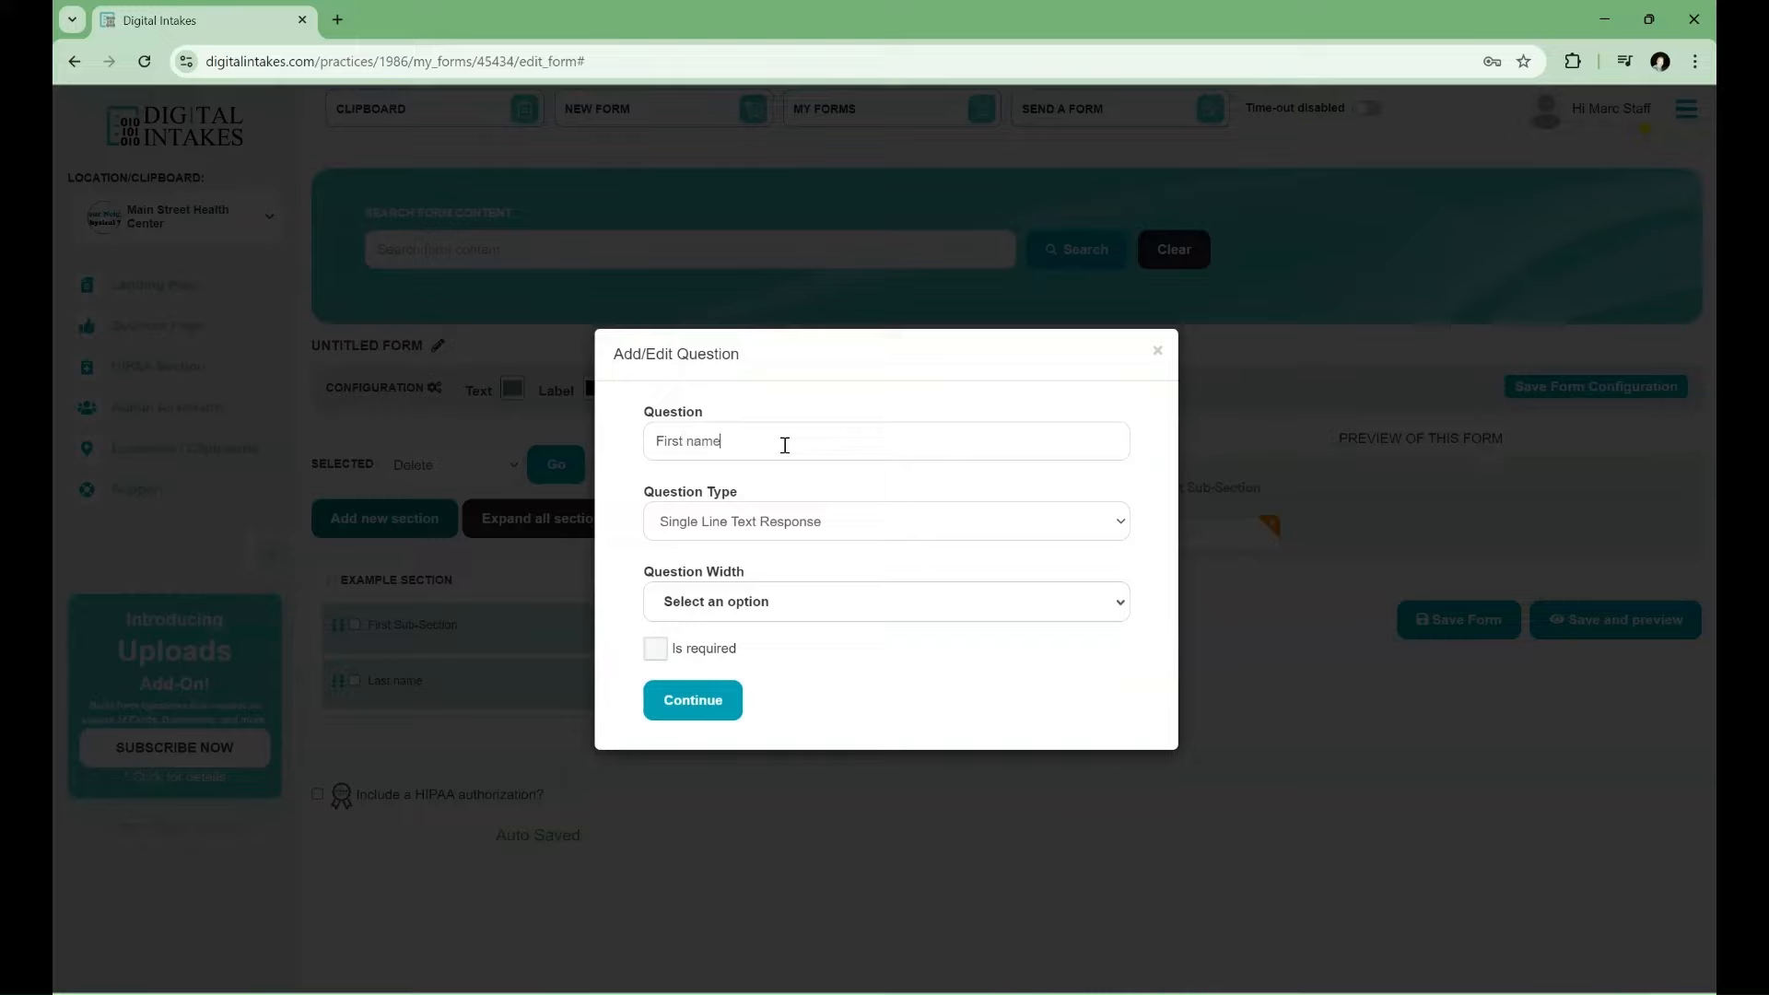
left_click(770, 611)
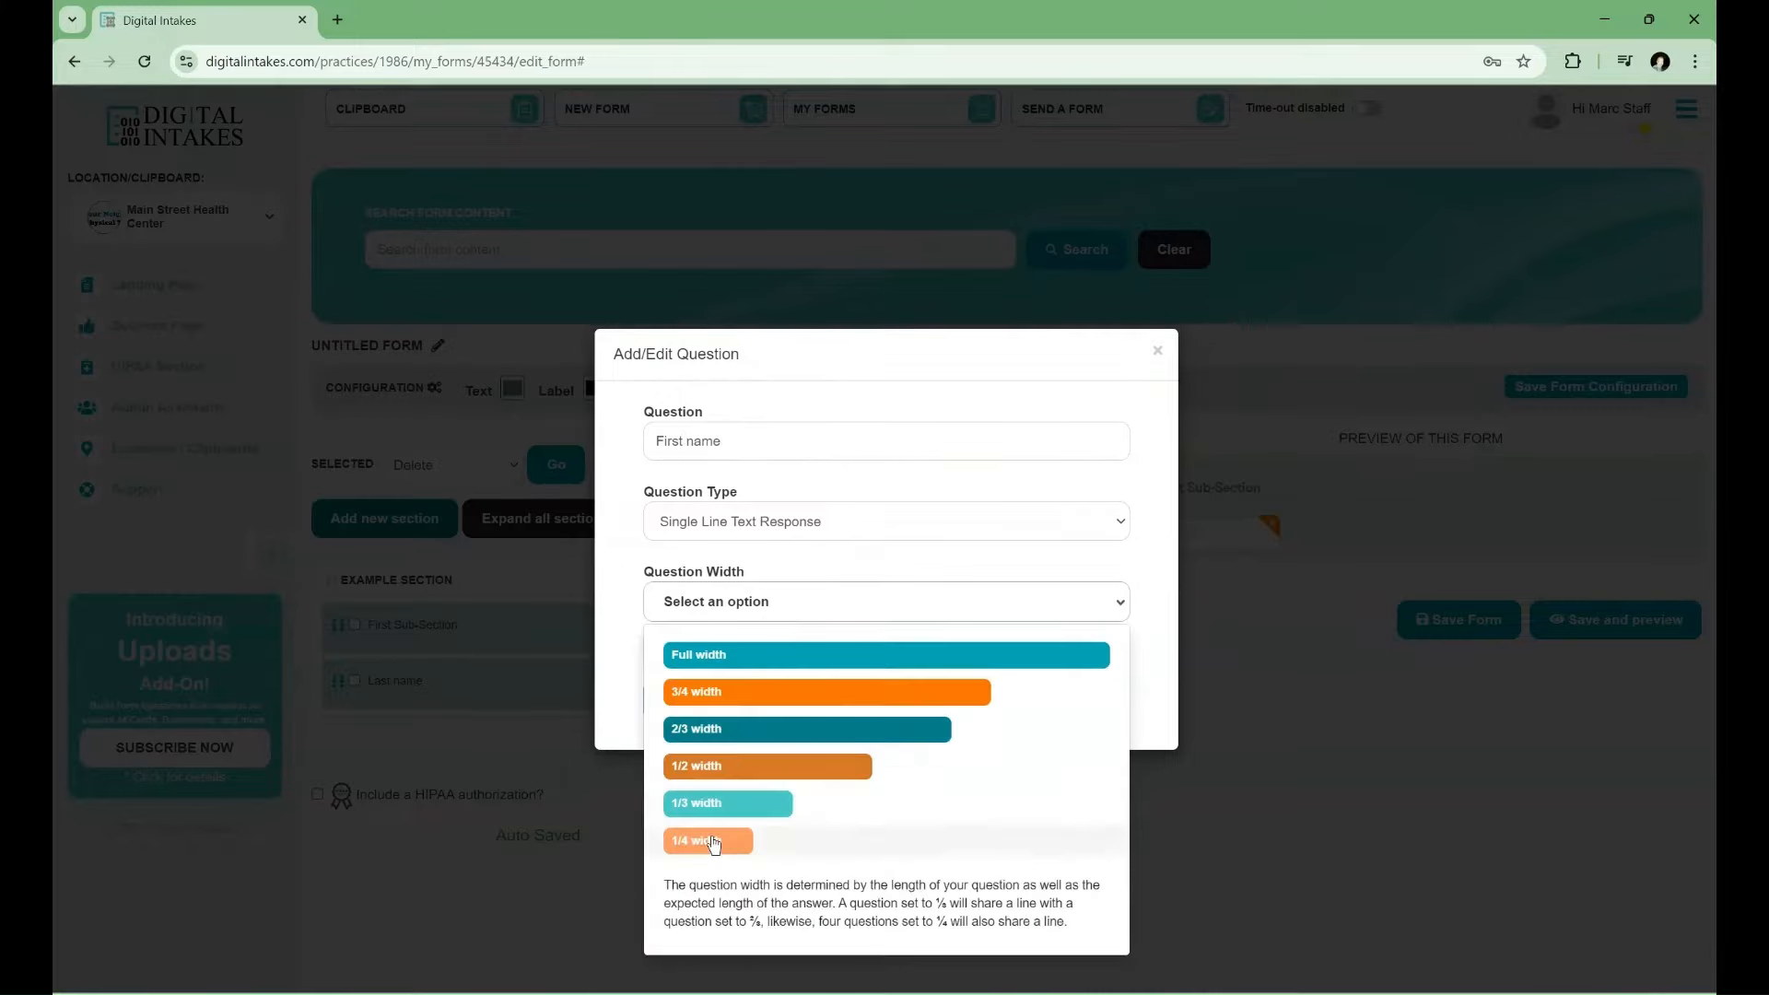
left_click(709, 840)
left_click(686, 700)
Add an optional single-line text question "I prefer to be called" at 1/4 width to the Example Section.
left_click(829, 580)
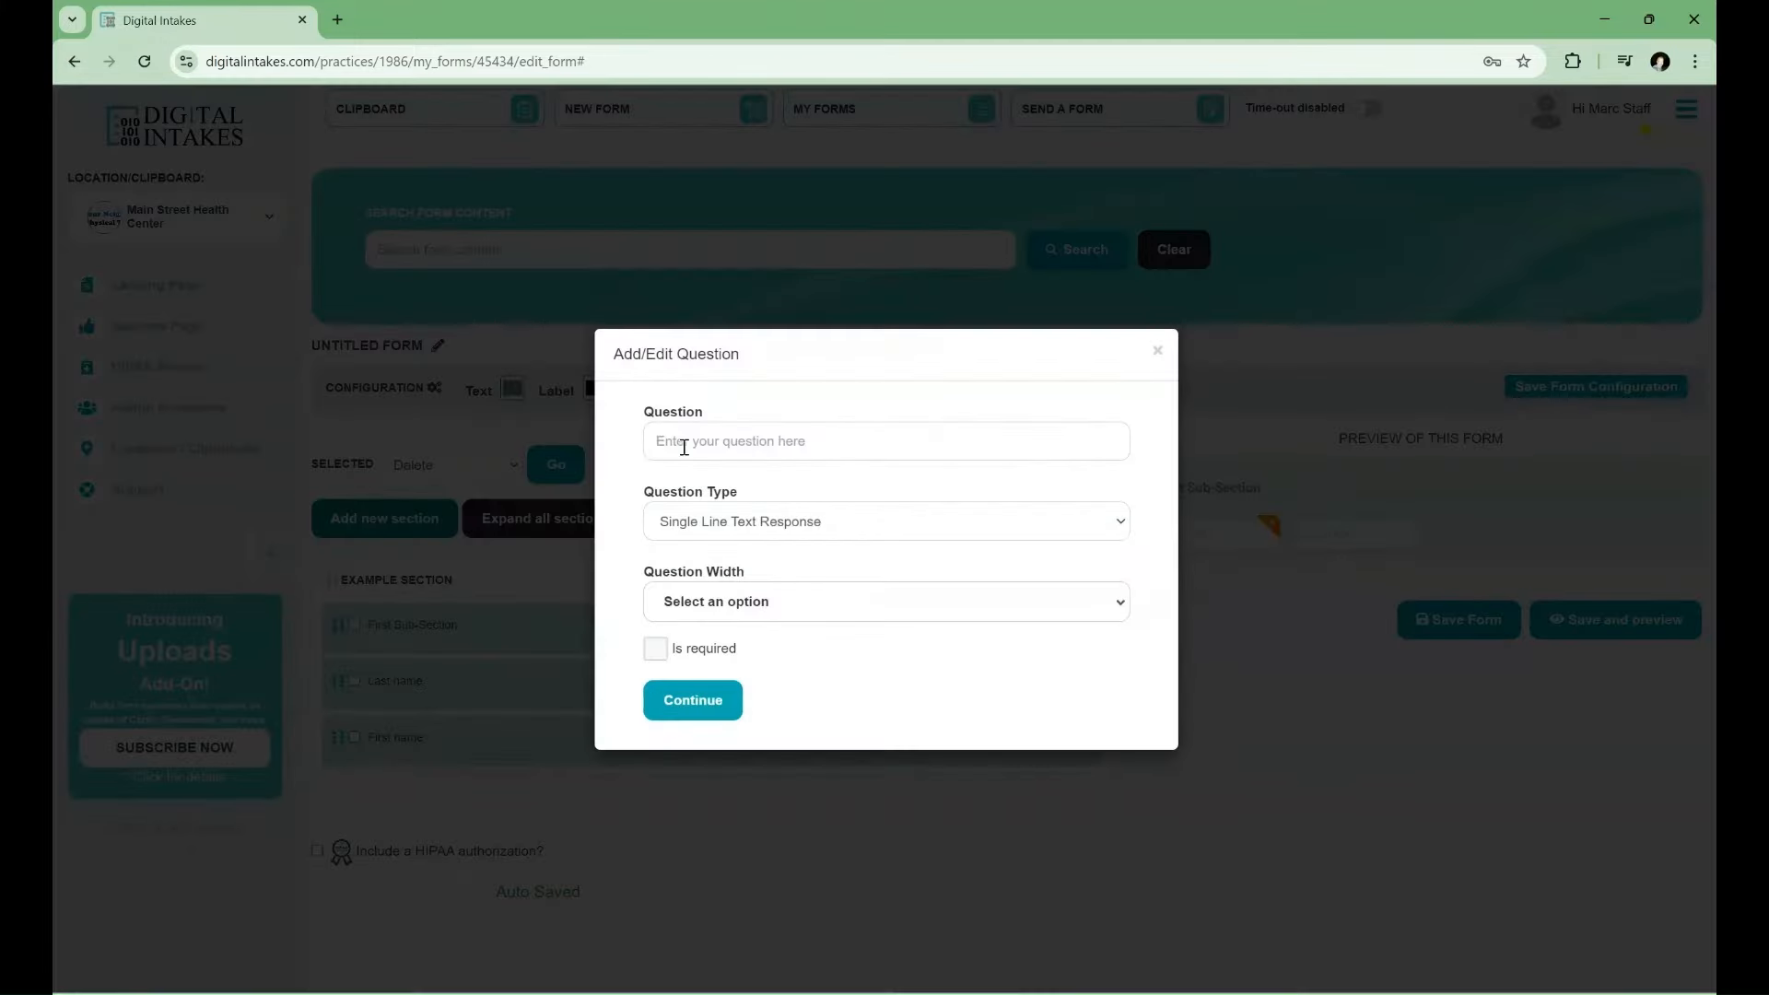
left_click(682, 445)
type("I prefer to be called")
left_click(751, 603)
left_click(709, 840)
left_click(689, 699)
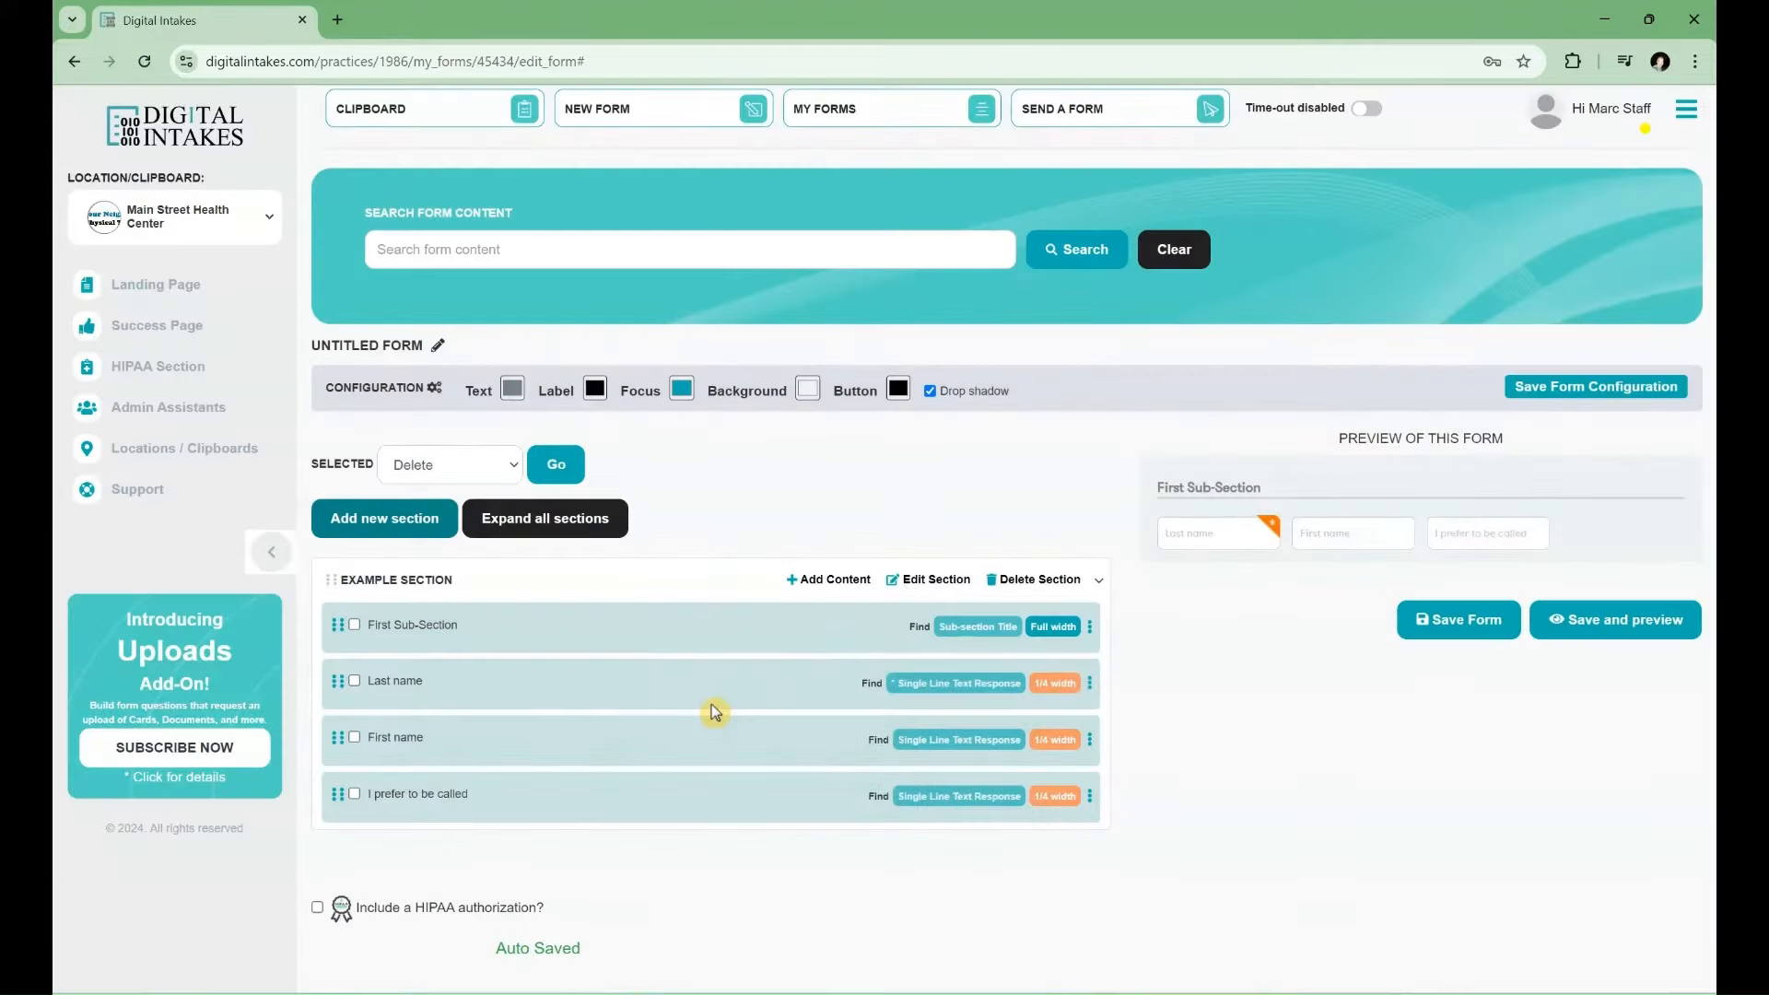
Add a required Date Field question "Date of Birth" at 1/4 width to the Example Section.
left_click(832, 587)
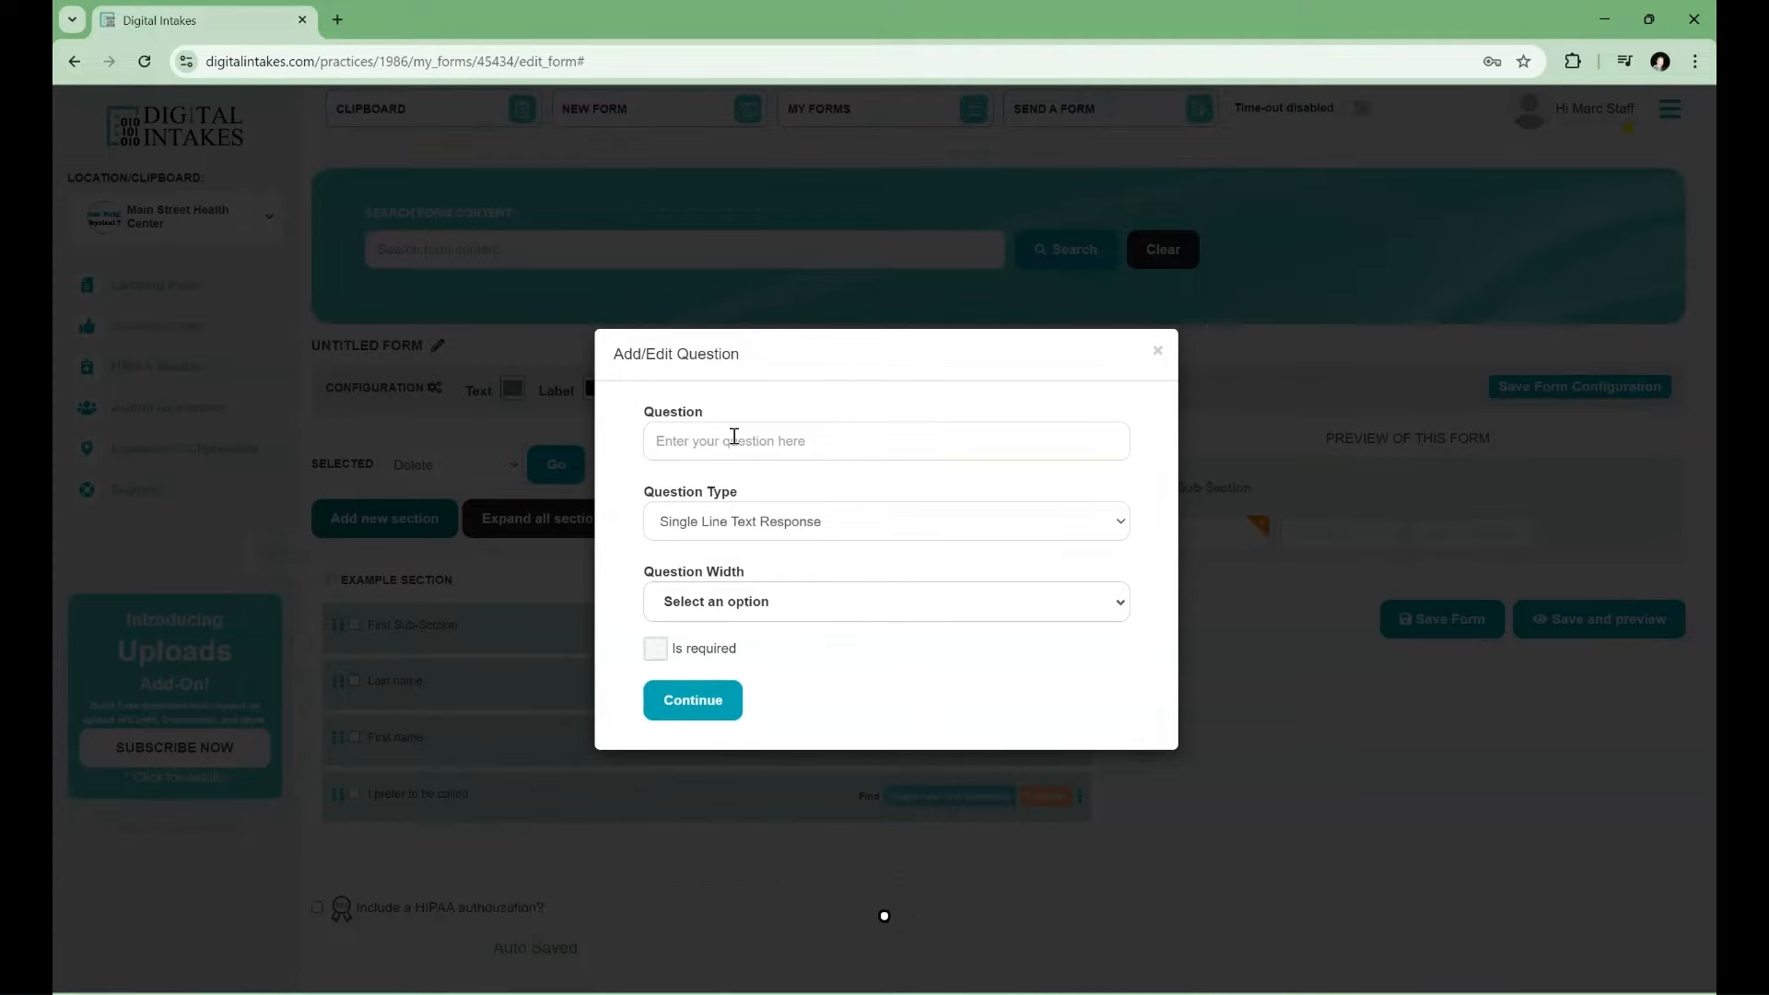
type("Date of Birth")
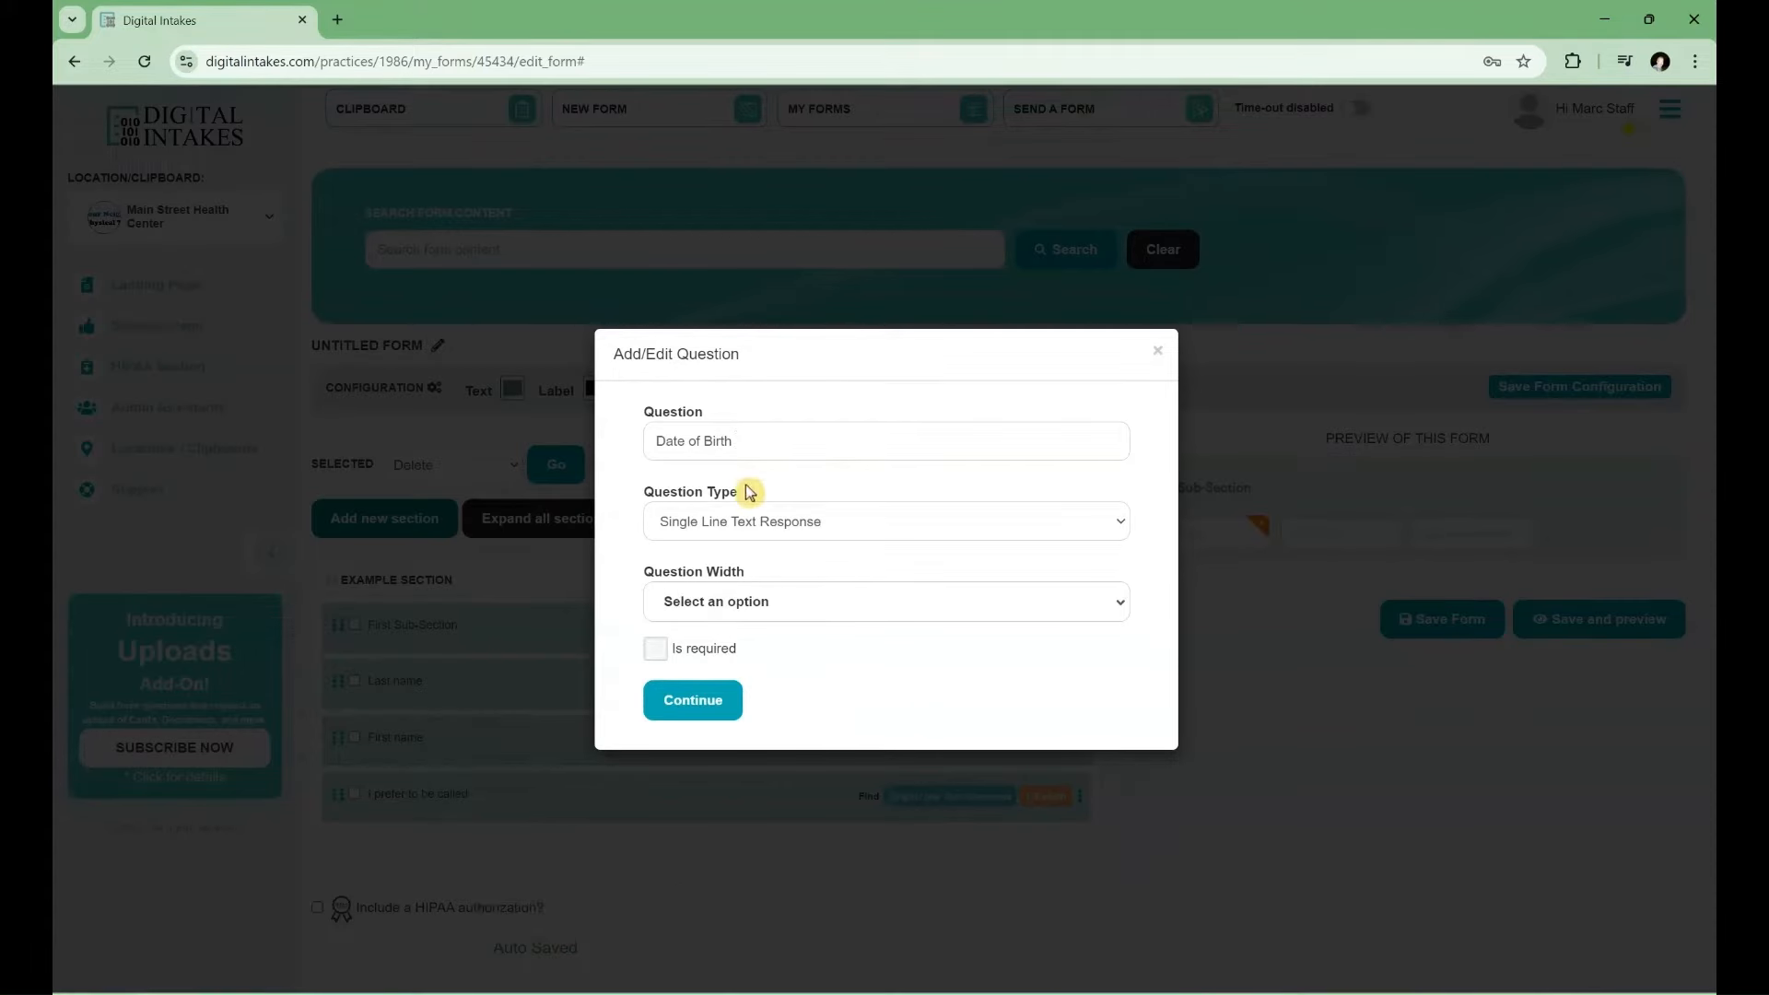
left_click(727, 524)
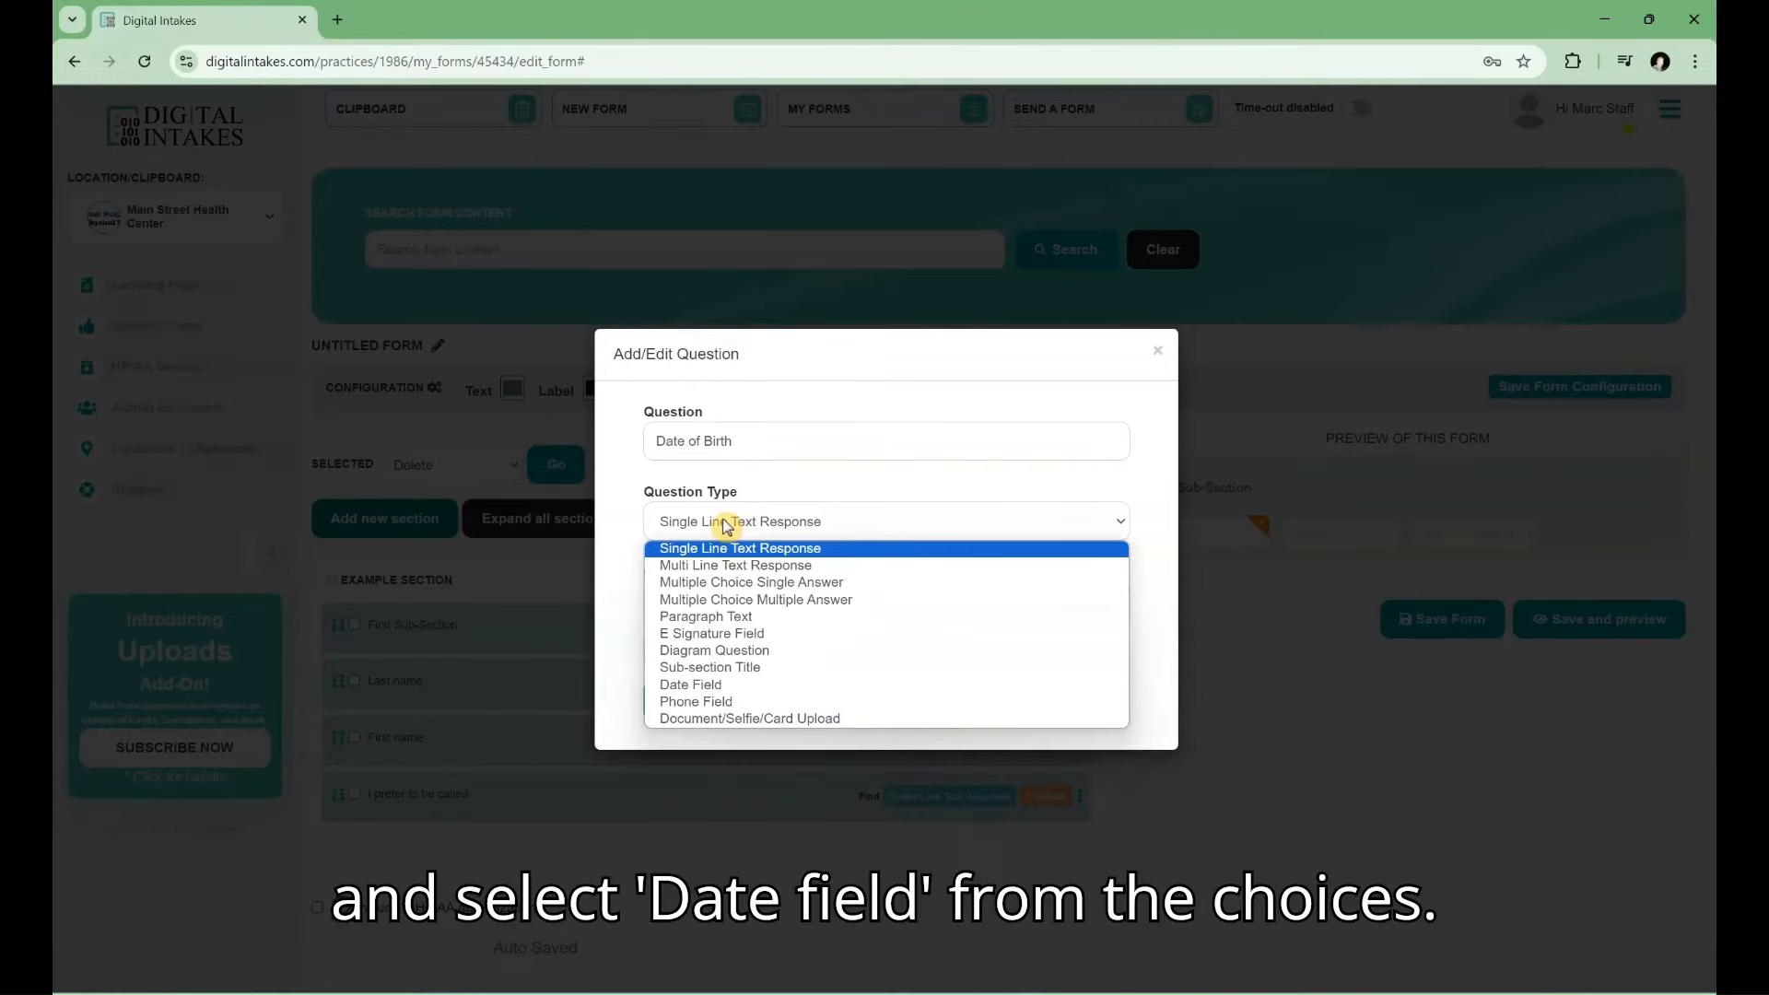
left_click(723, 686)
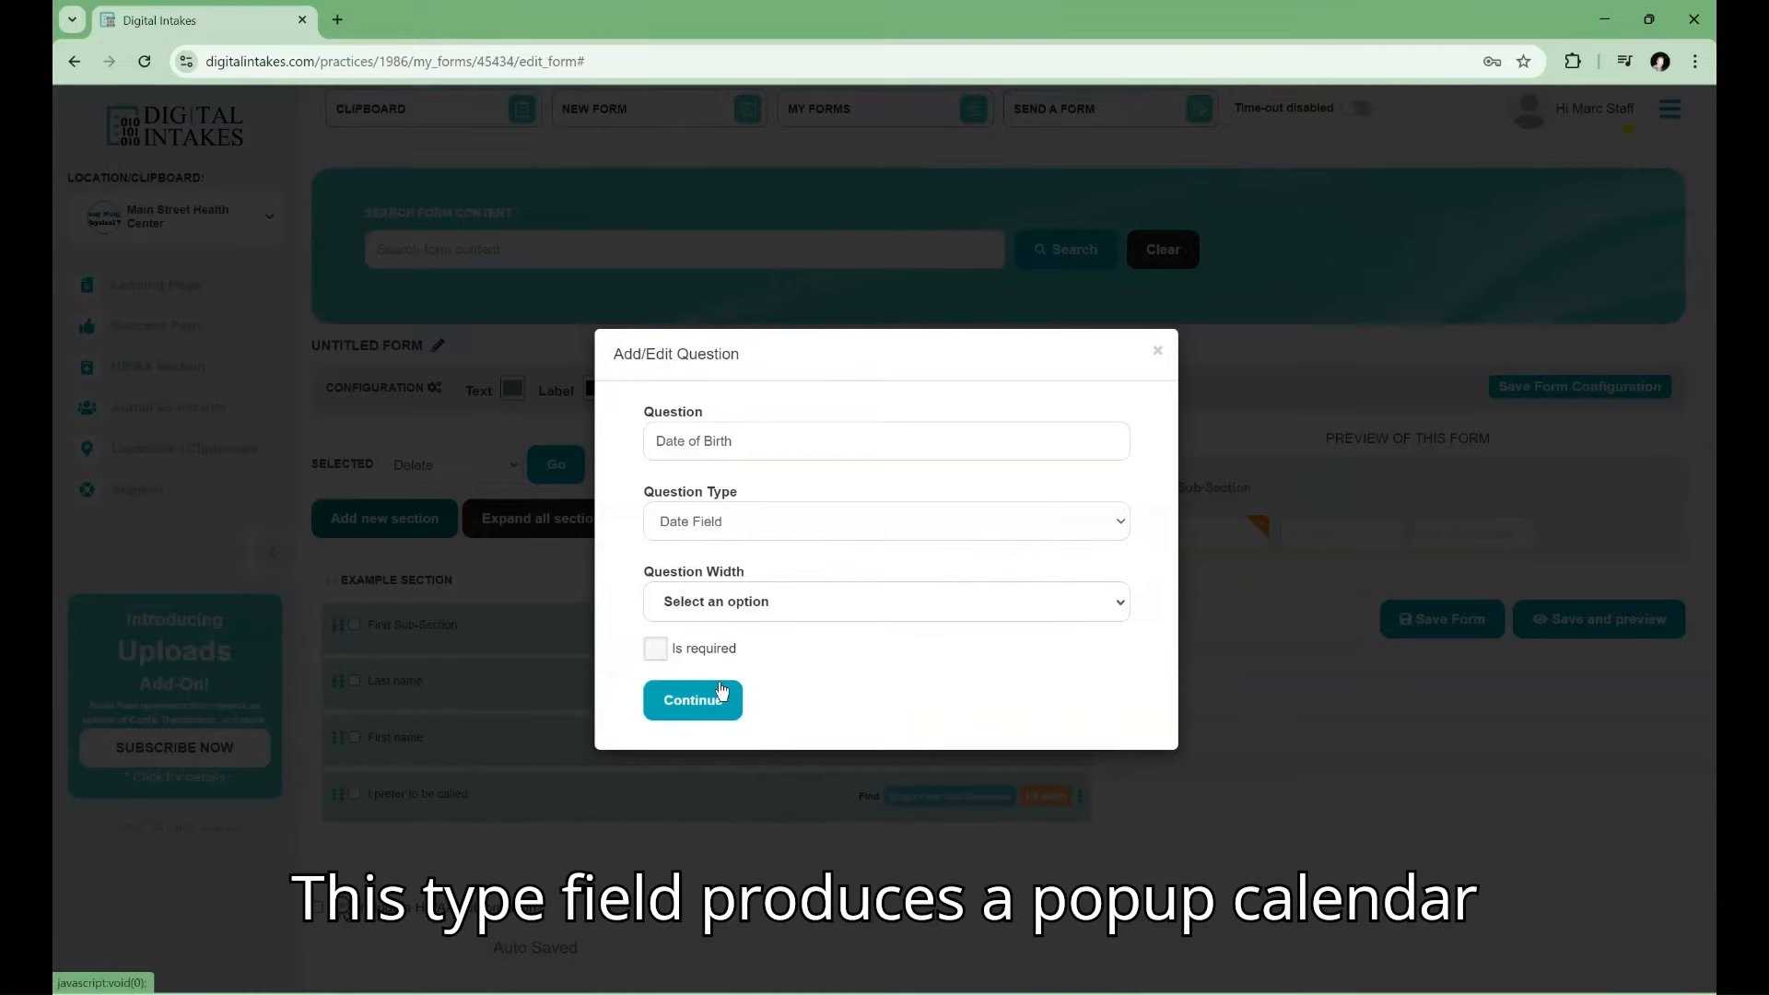
left_click(760, 611)
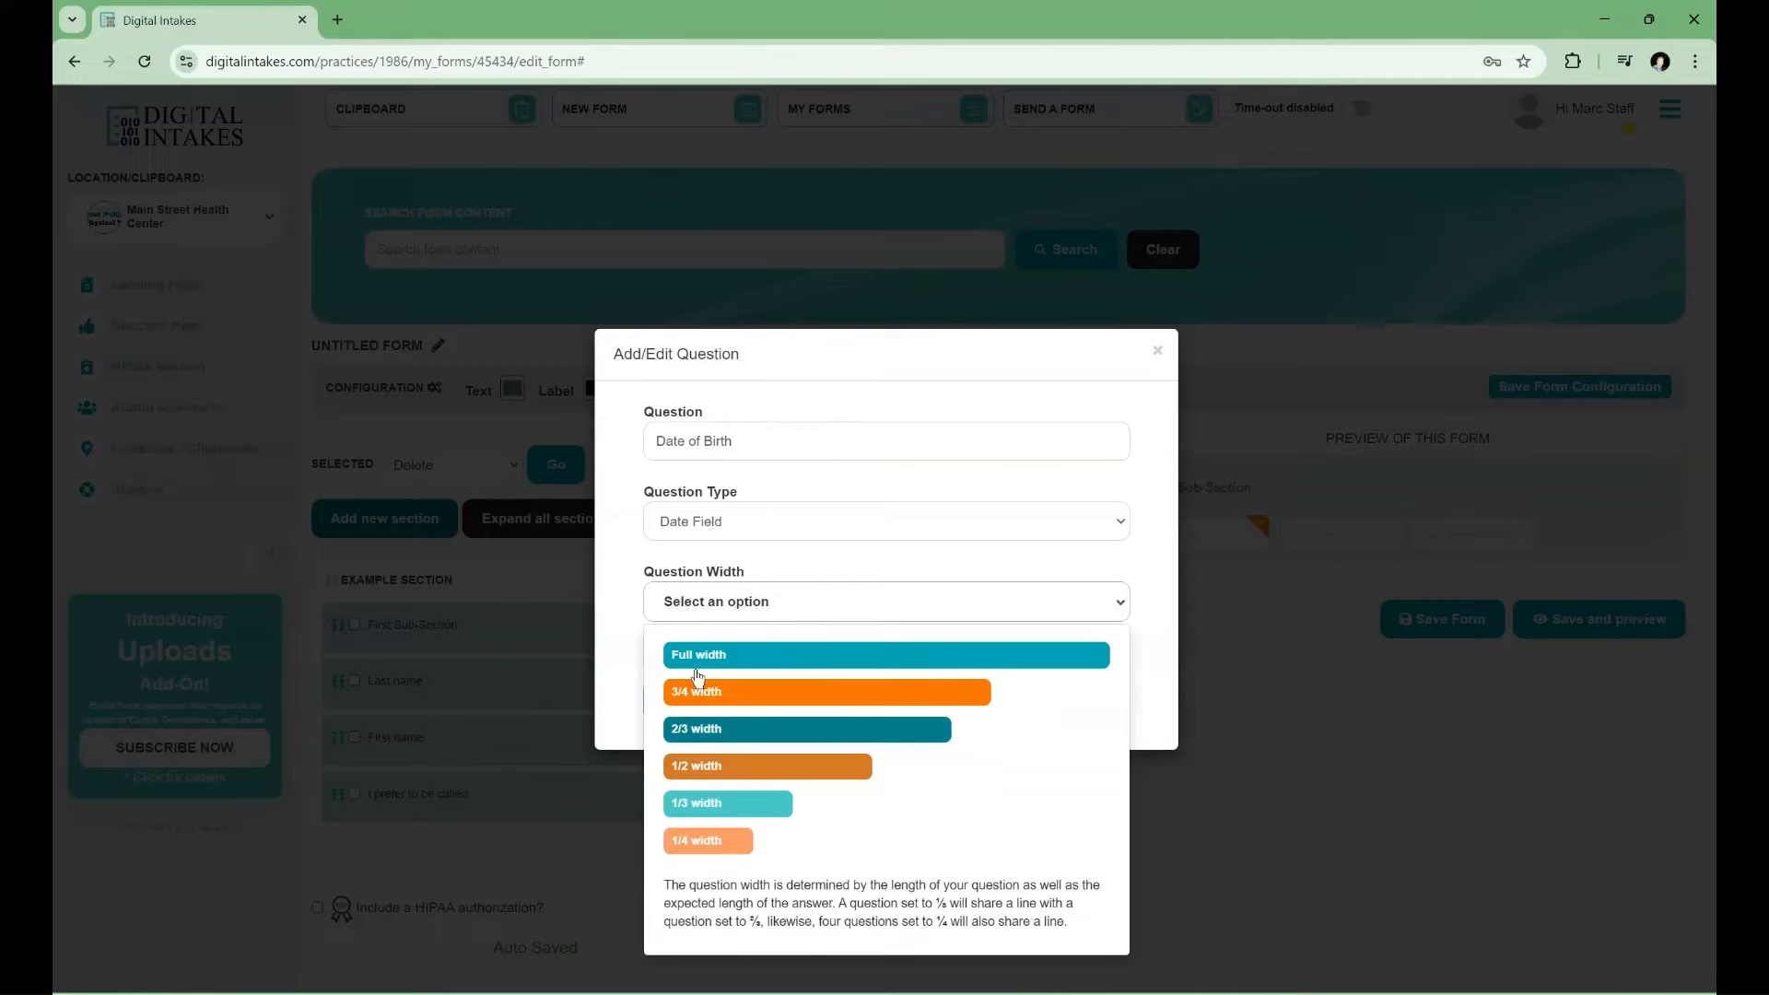
left_click(698, 846)
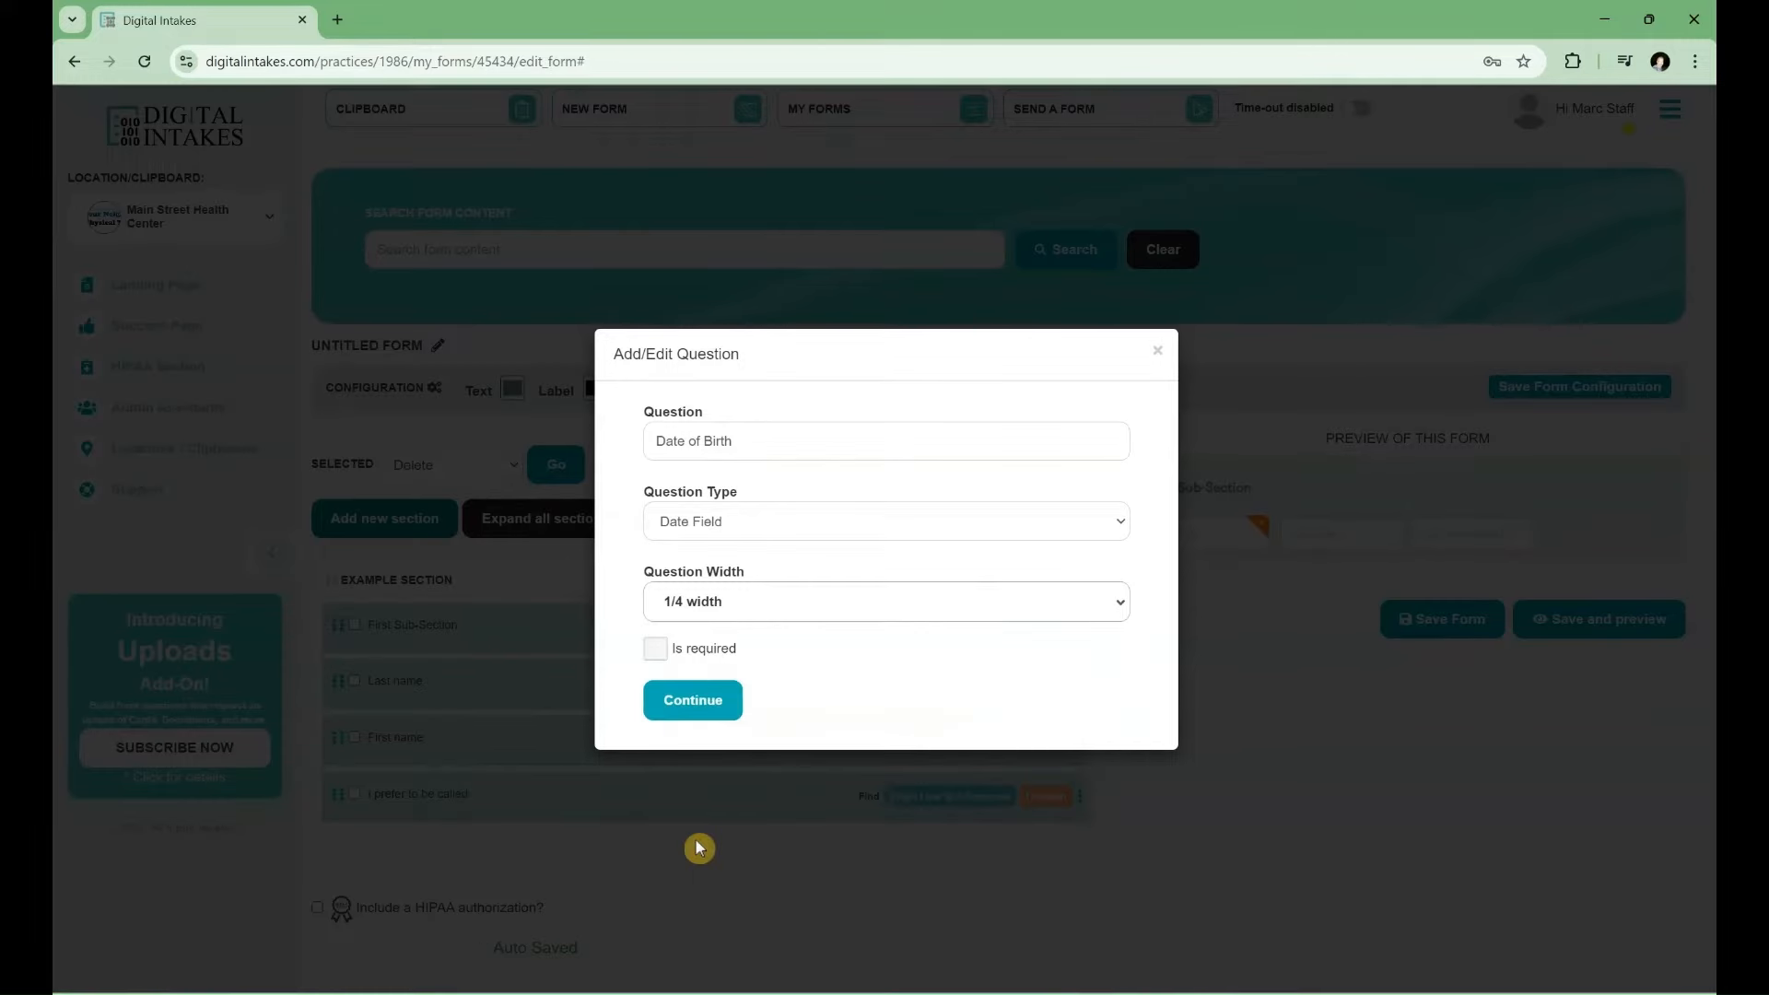
left_click(665, 660)
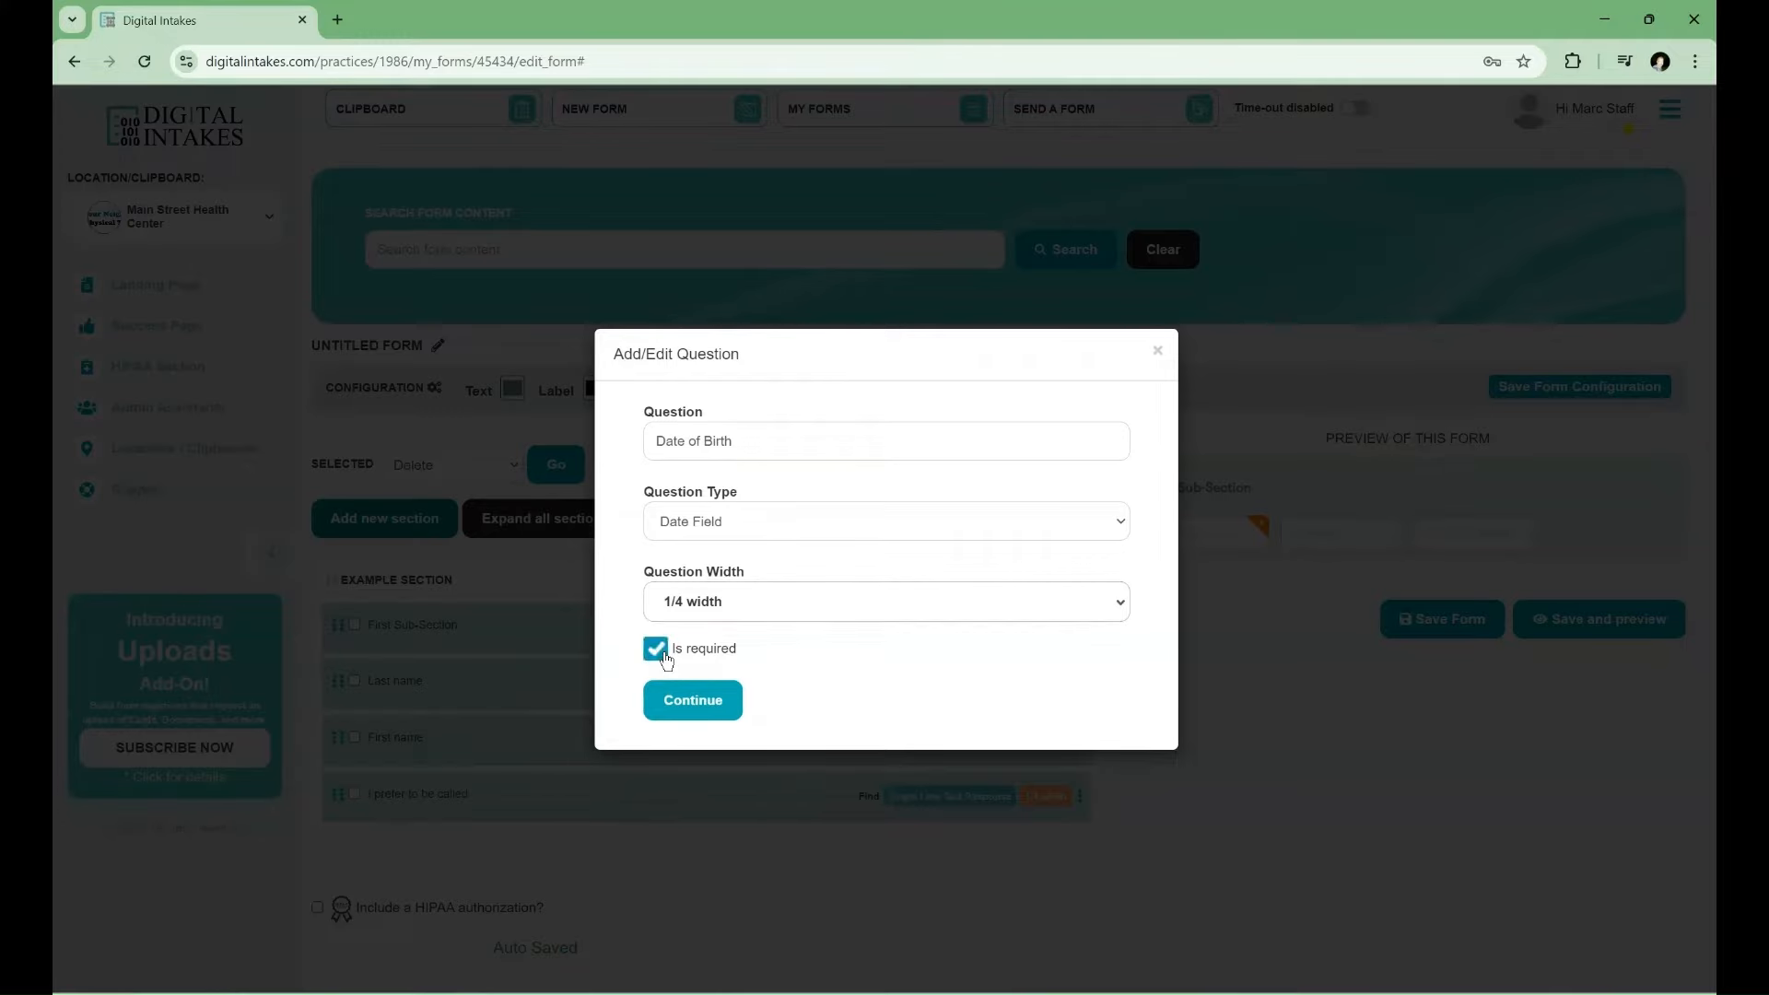
left_click(692, 703)
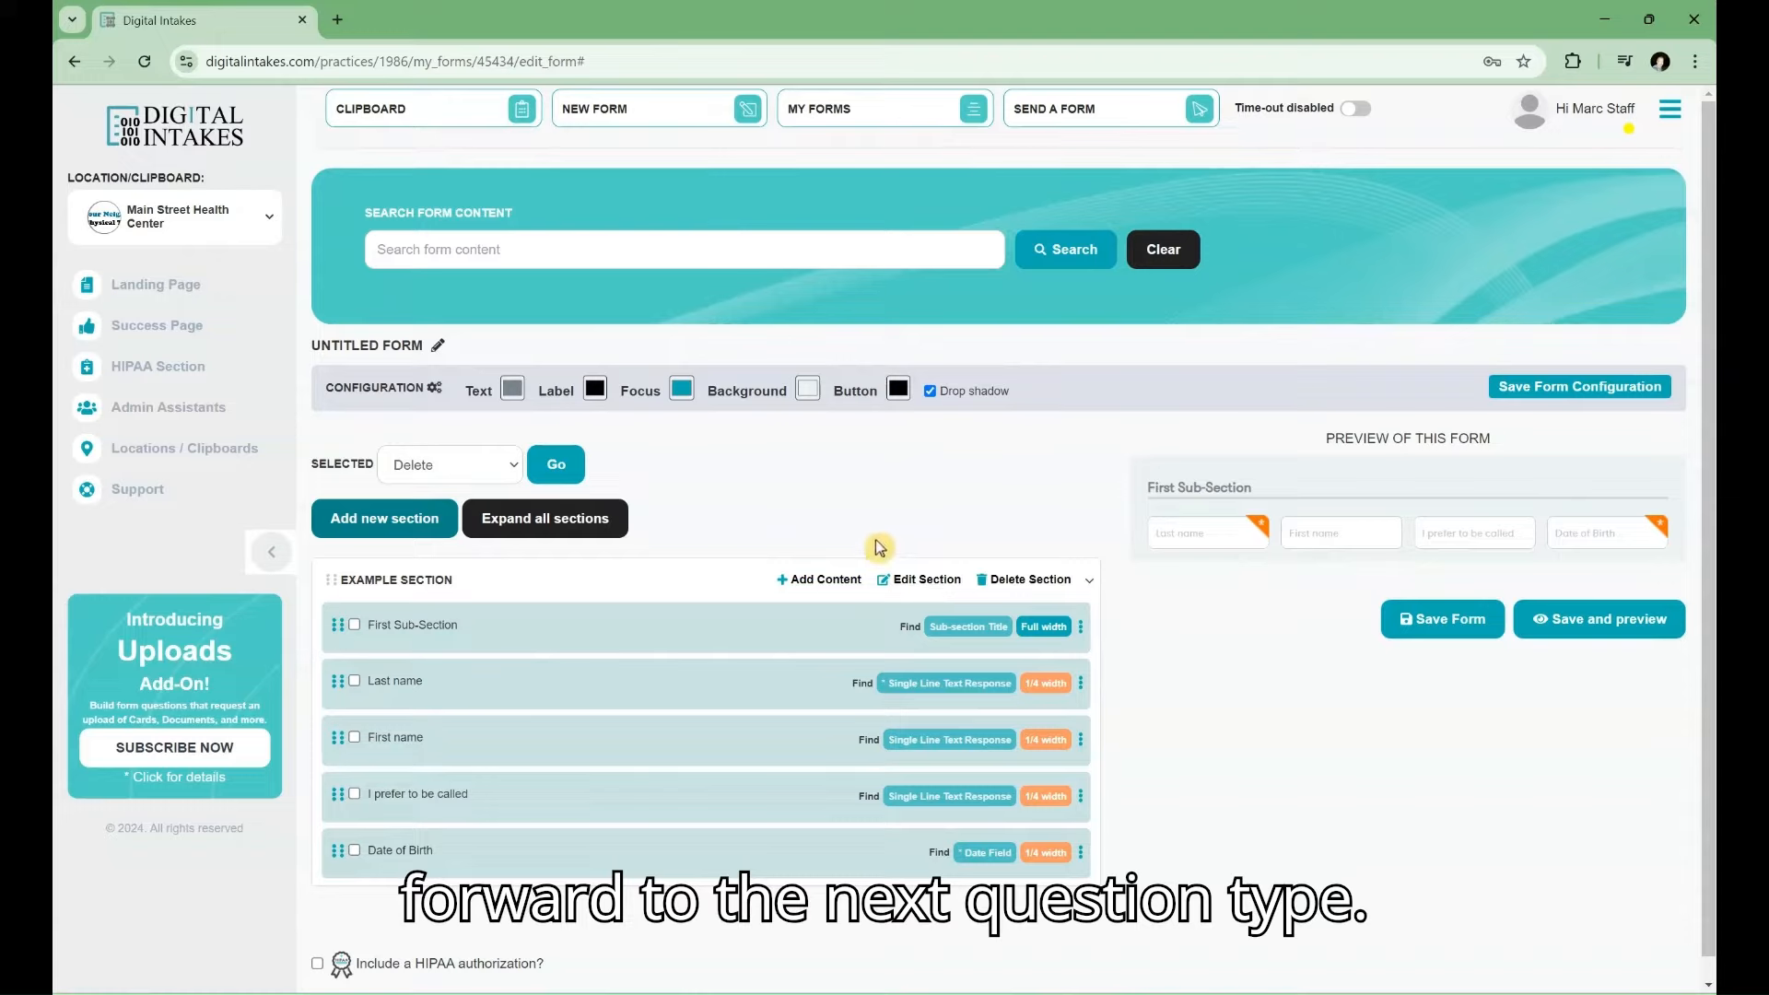
Add a required Phone Field question "Mobile phone" at 1/3 width to the Example Section.
left_click(828, 581)
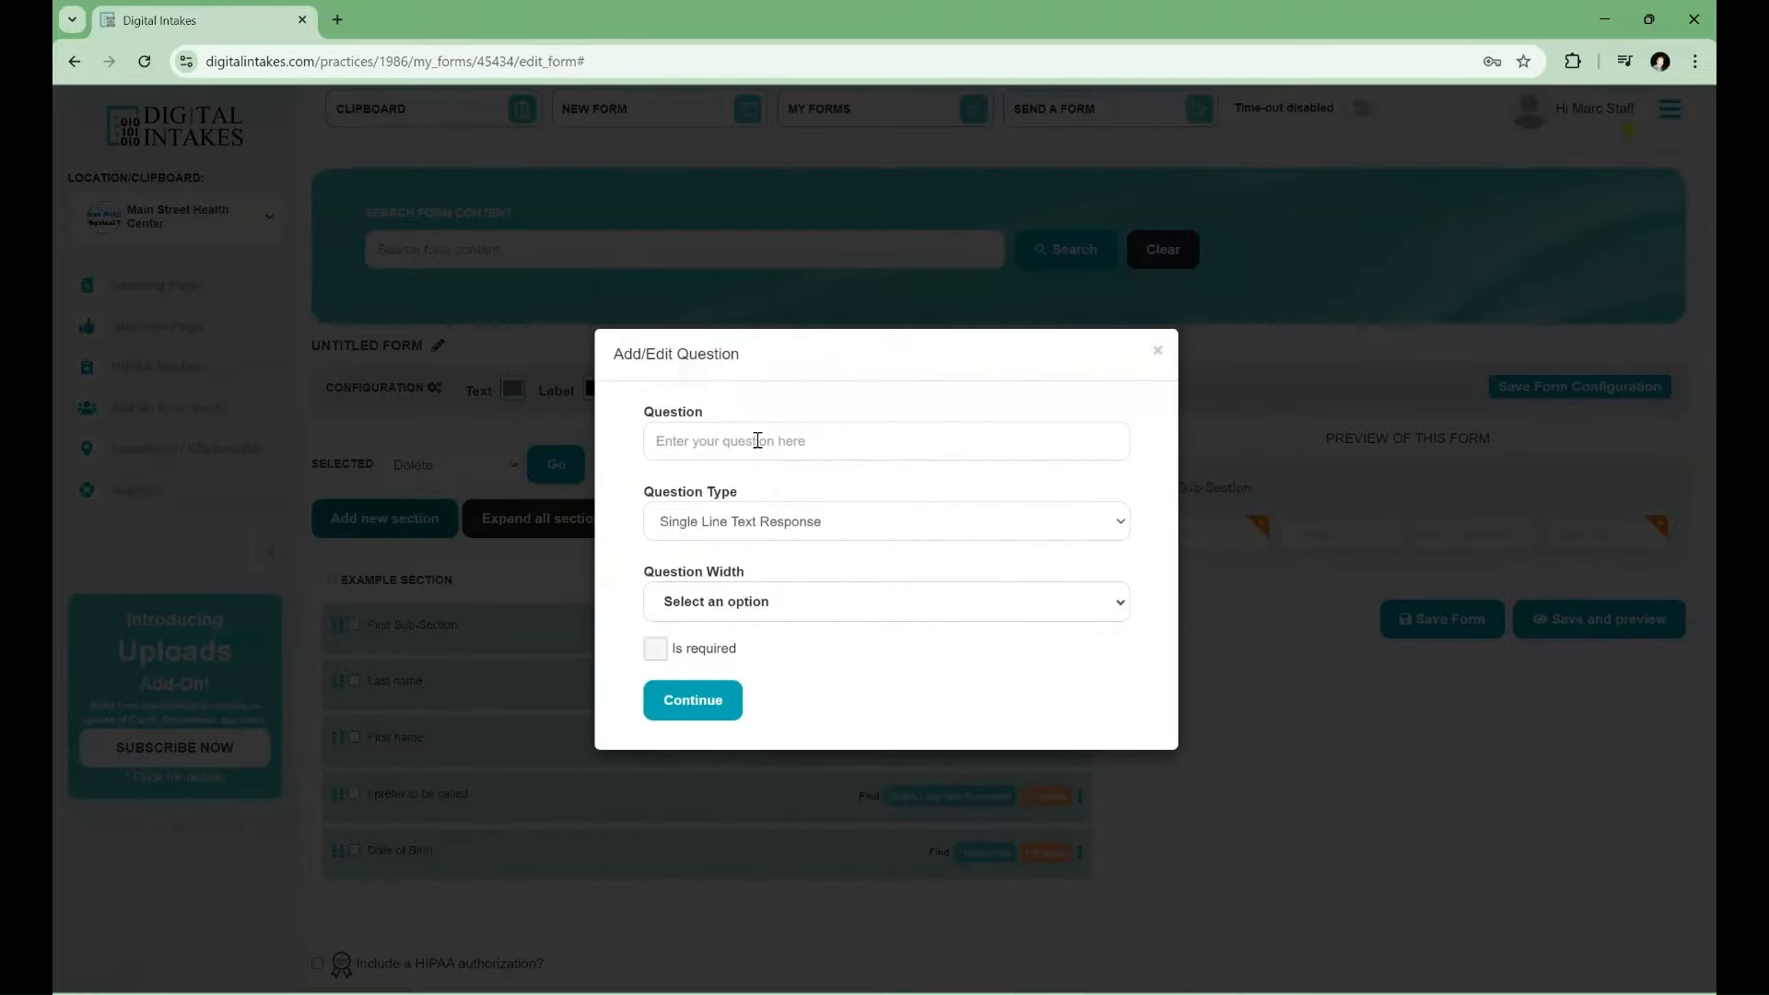
left_click(757, 440)
type("Mobile phone")
left_click(758, 532)
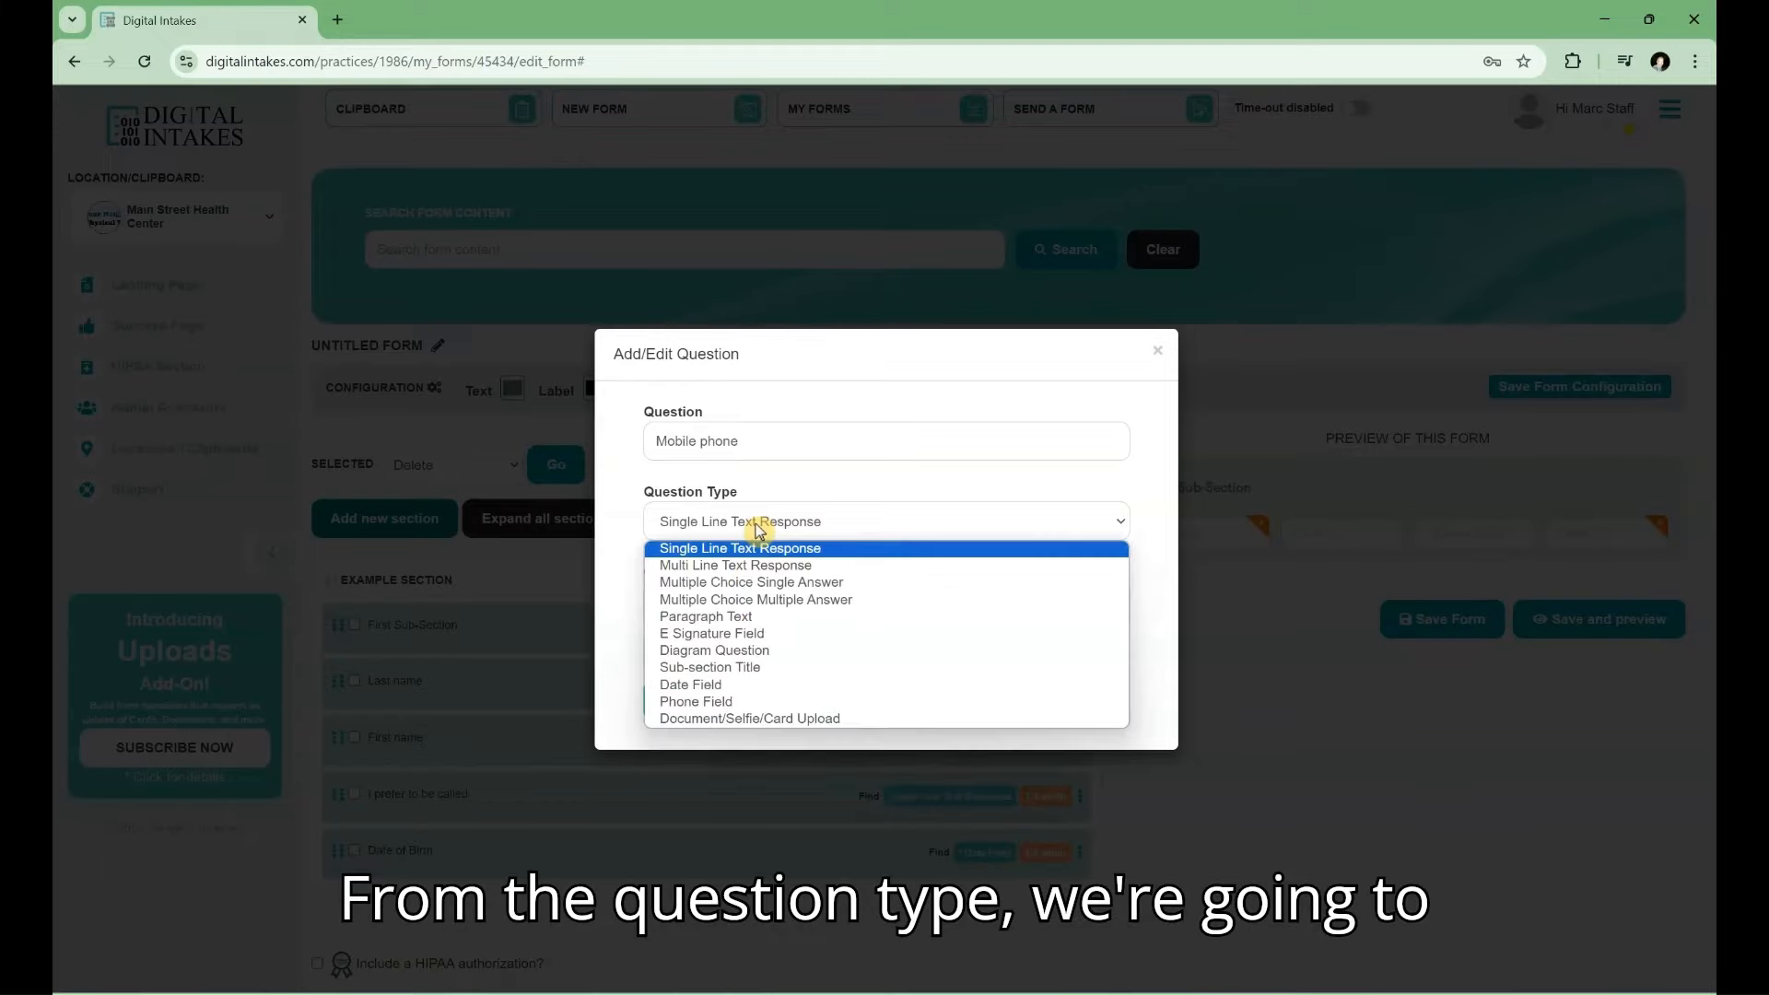
left_click(714, 705)
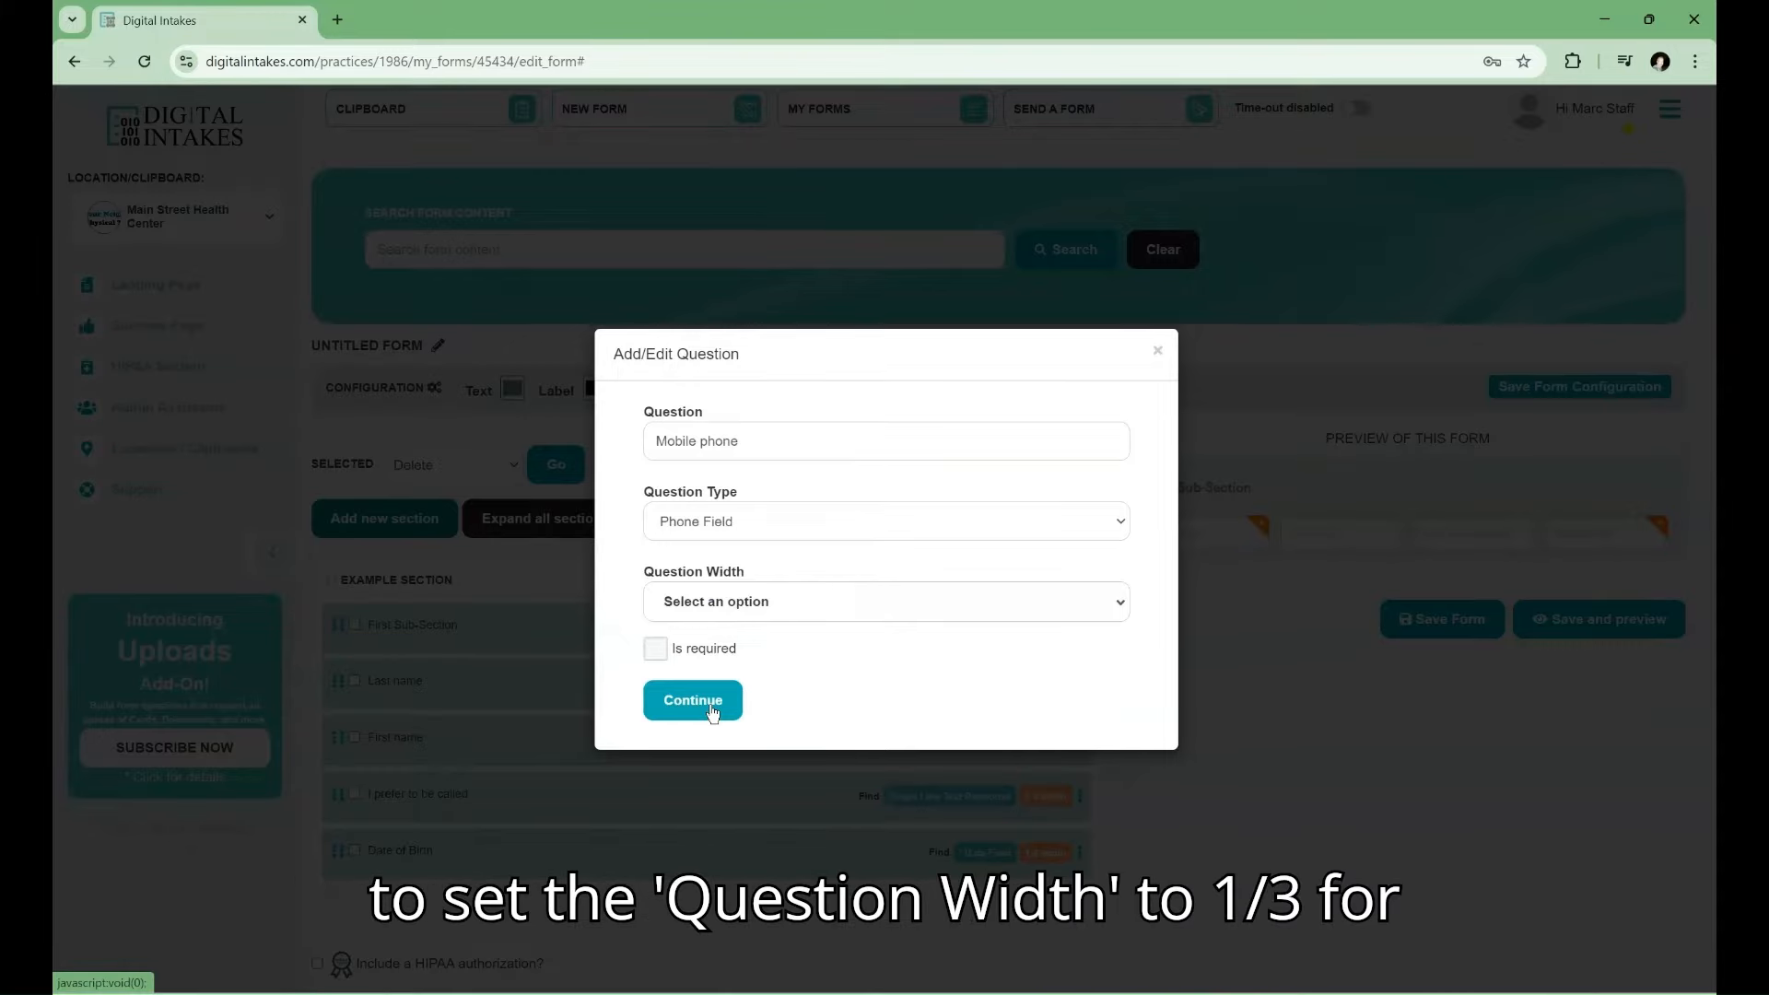
left_click(772, 619)
left_click(743, 814)
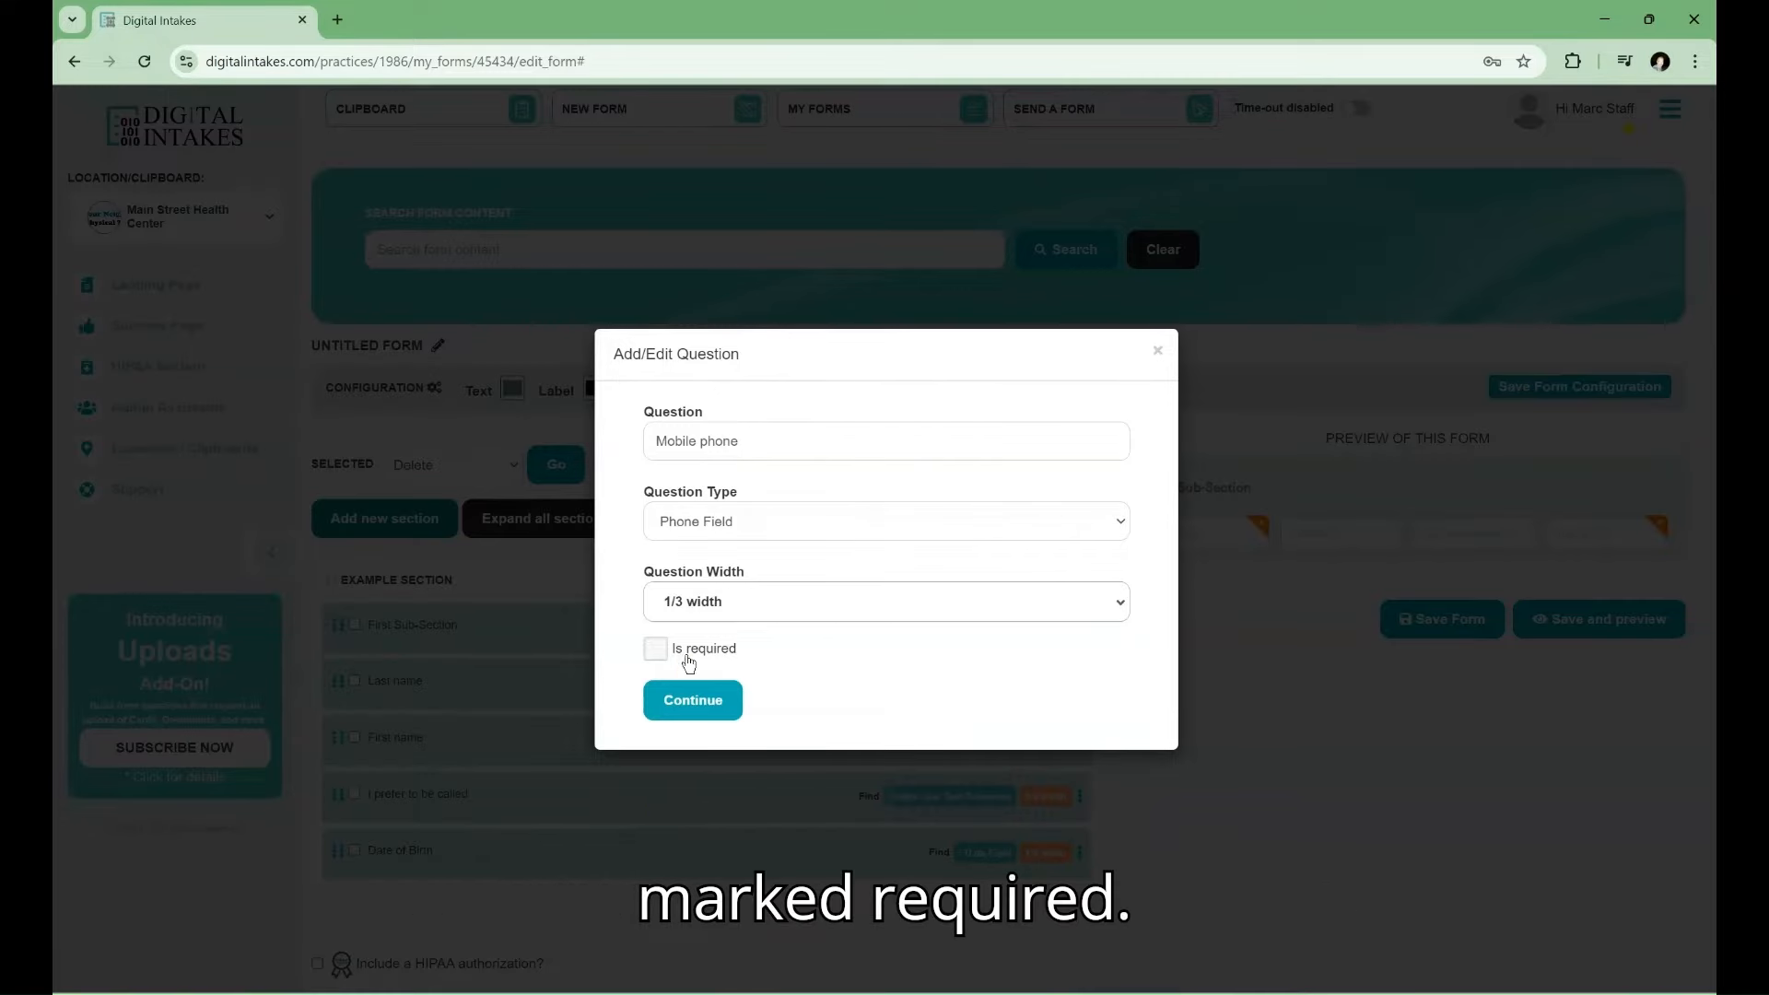
left_click(655, 650)
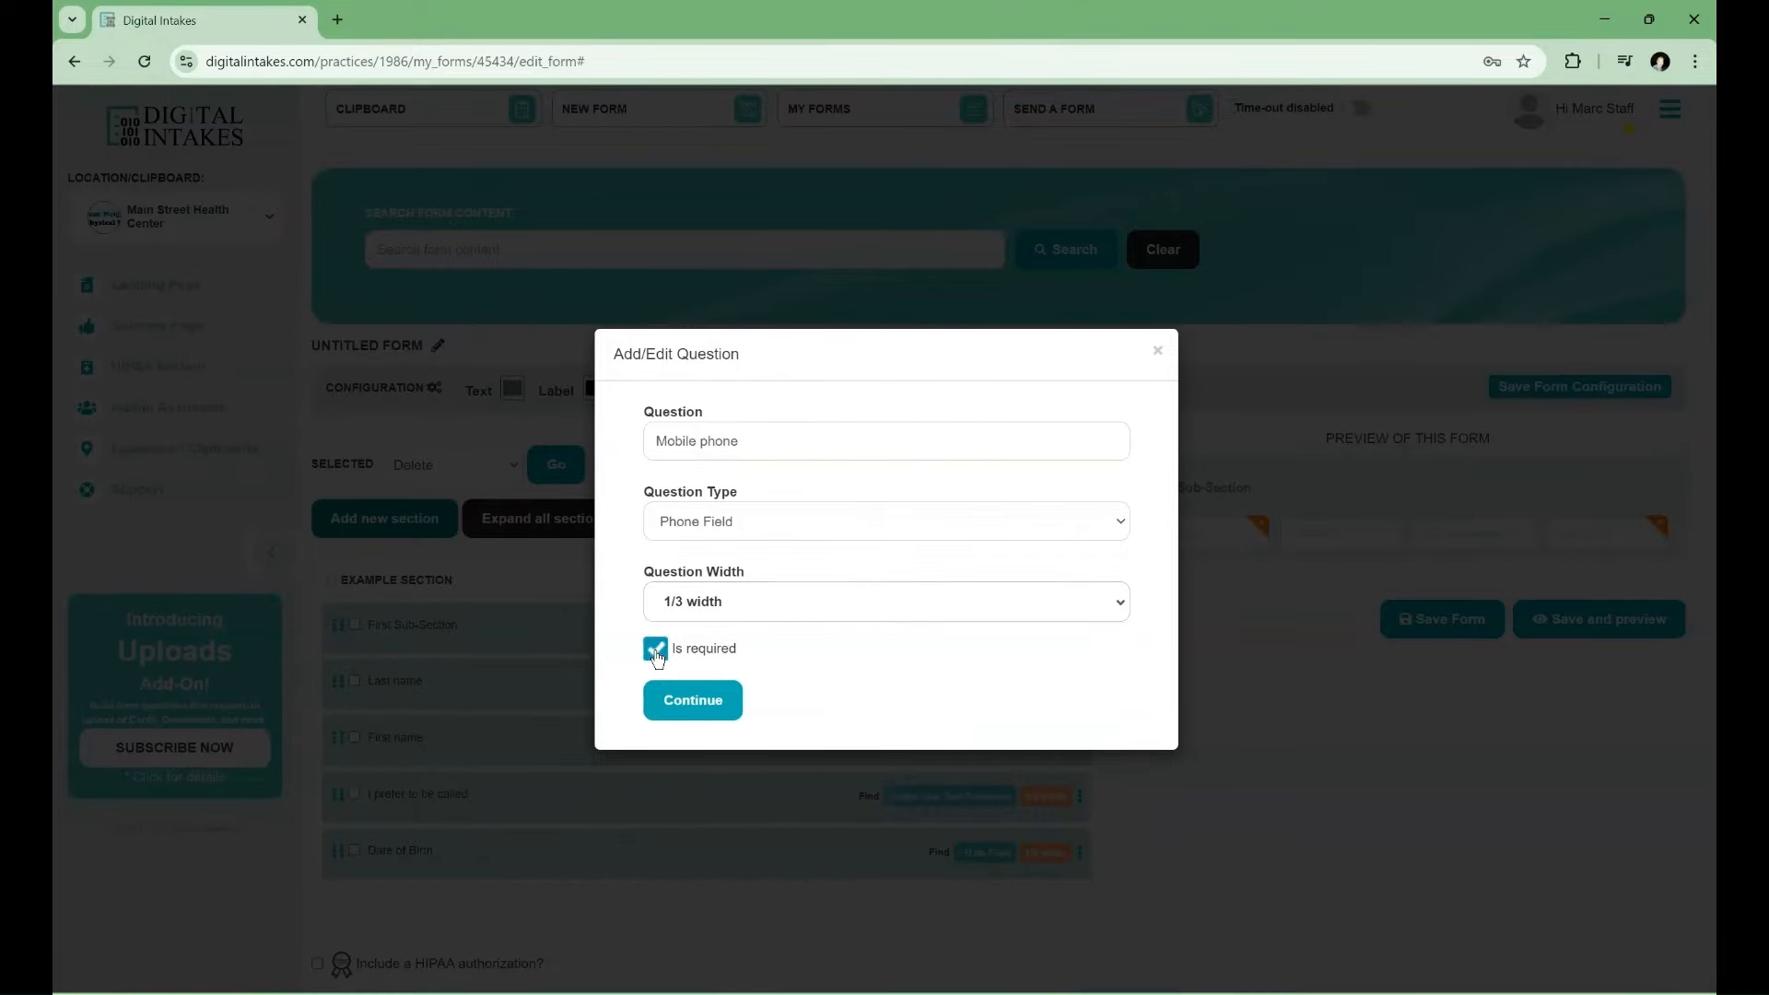
left_click(700, 700)
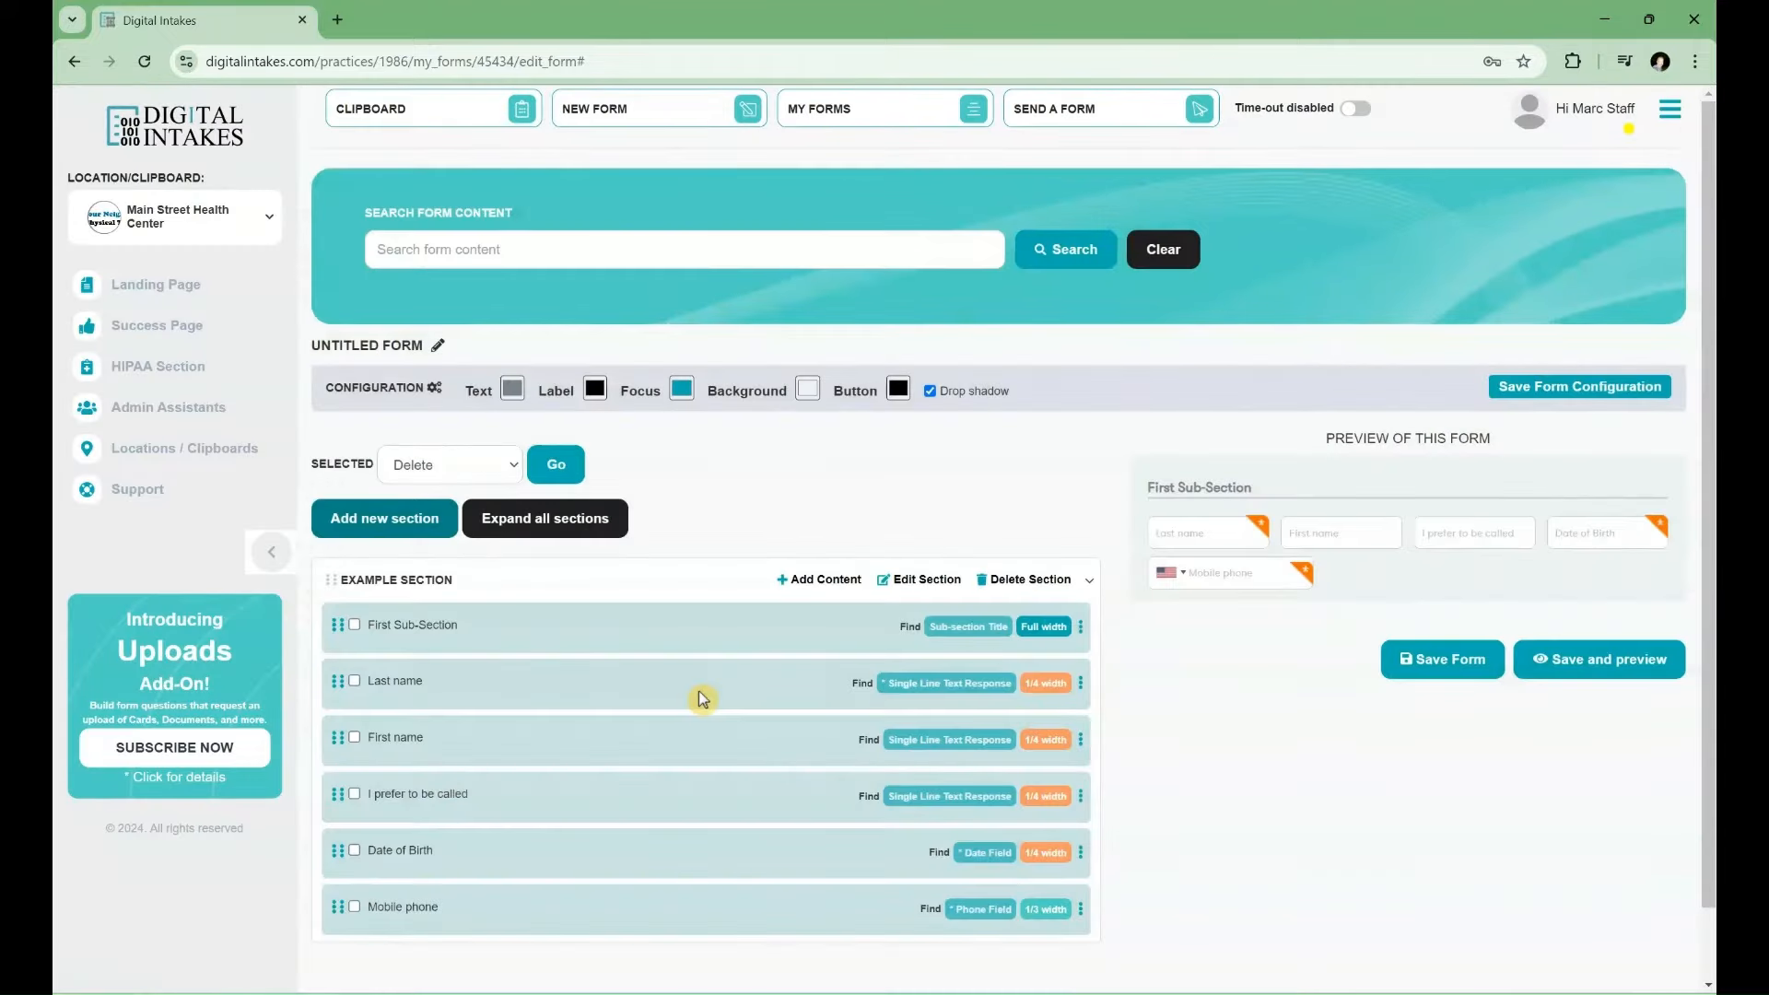
Add an optional Phone Field question "Home phone" at 1/3 width to the Example Section.
left_click(822, 581)
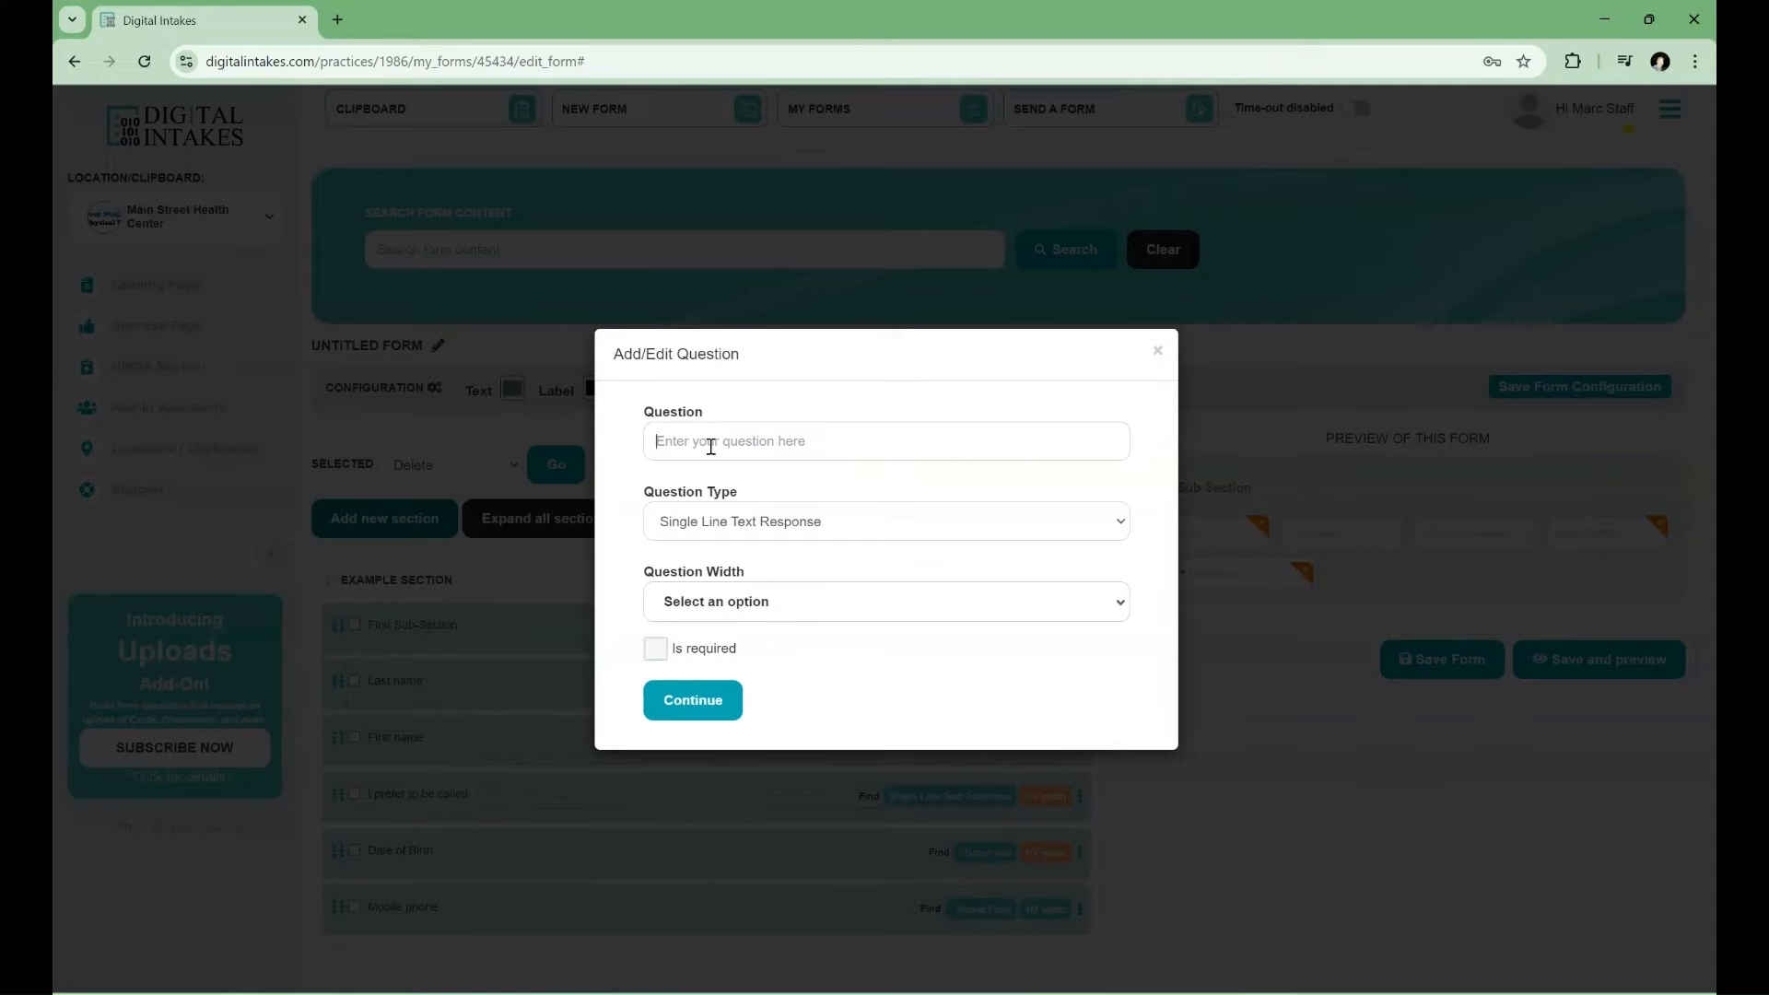
type("Home phone")
left_click(757, 530)
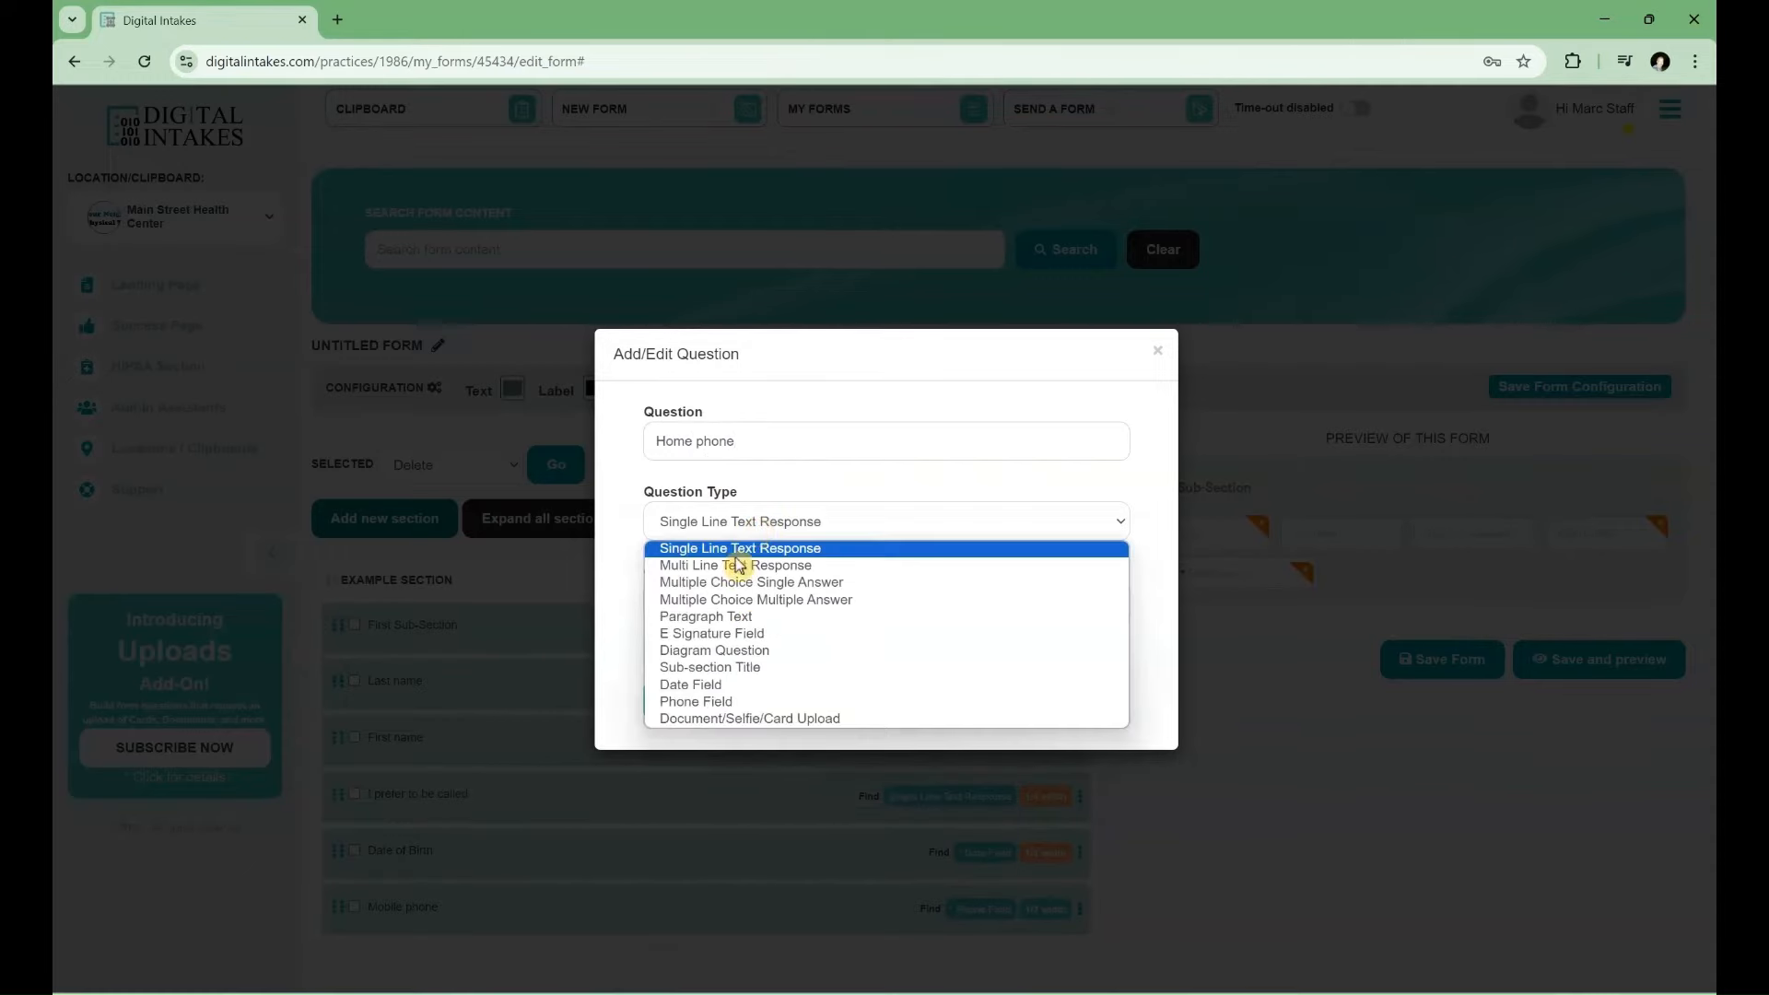
left_click(696, 707)
left_click(768, 608)
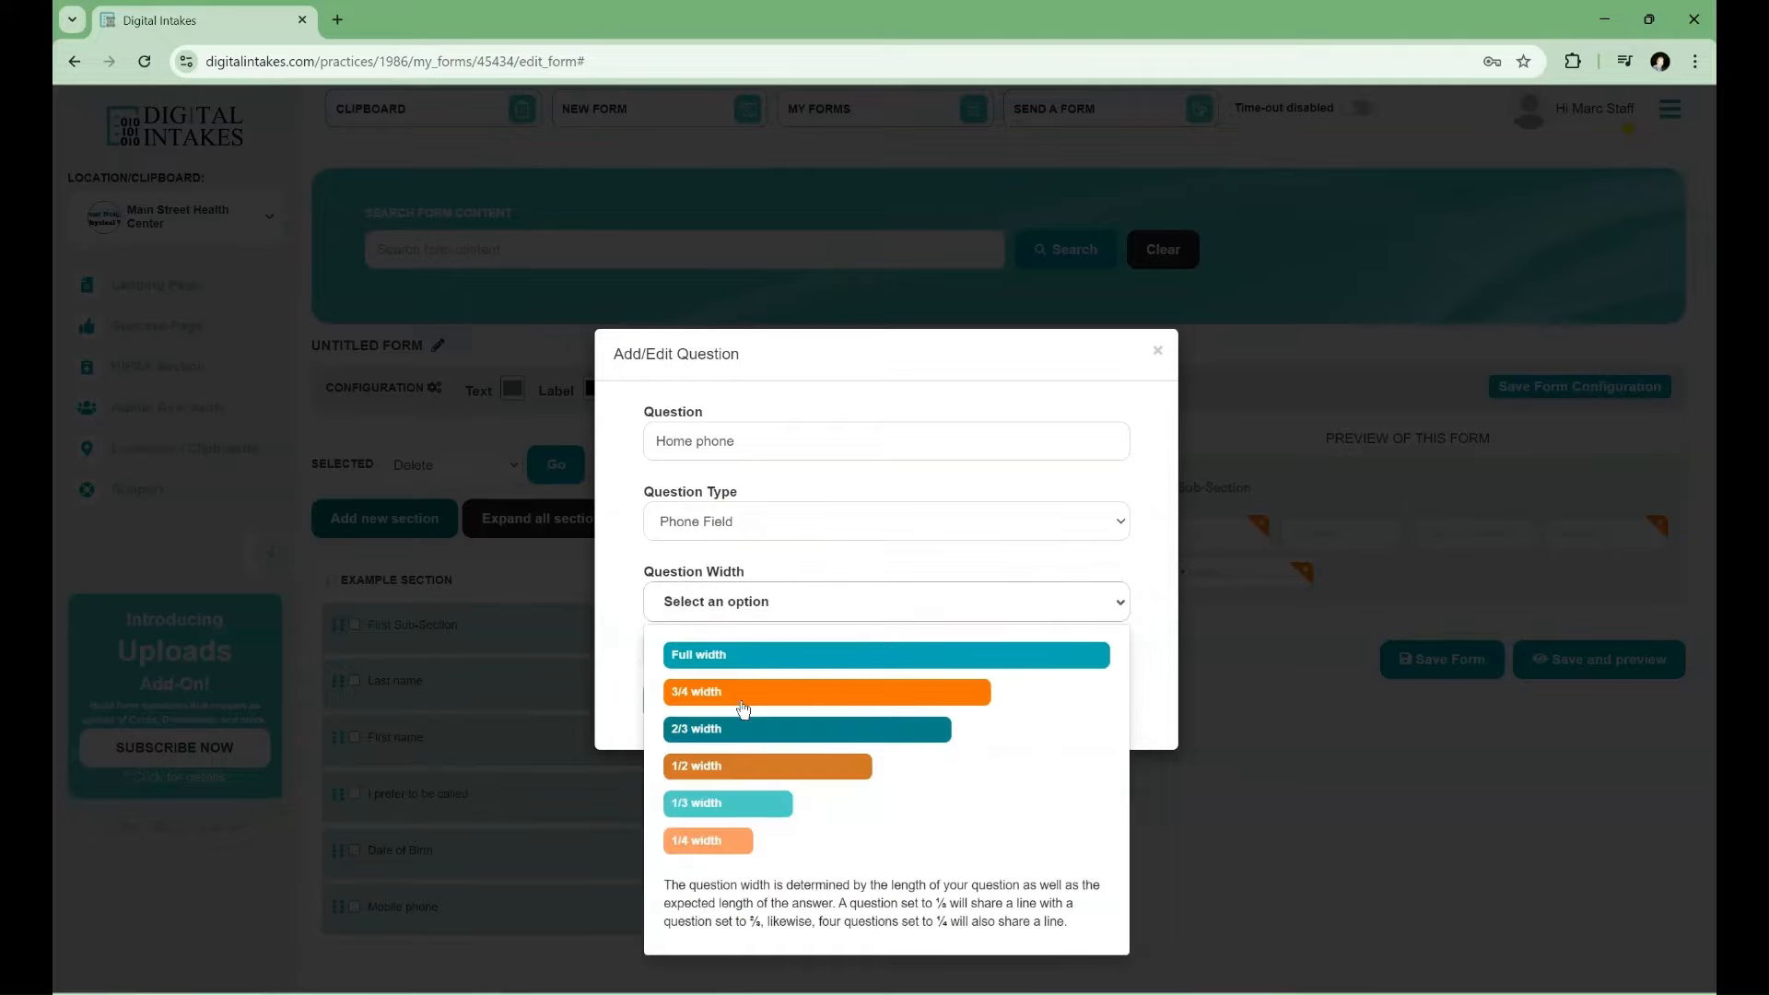
left_click(722, 817)
left_click(691, 697)
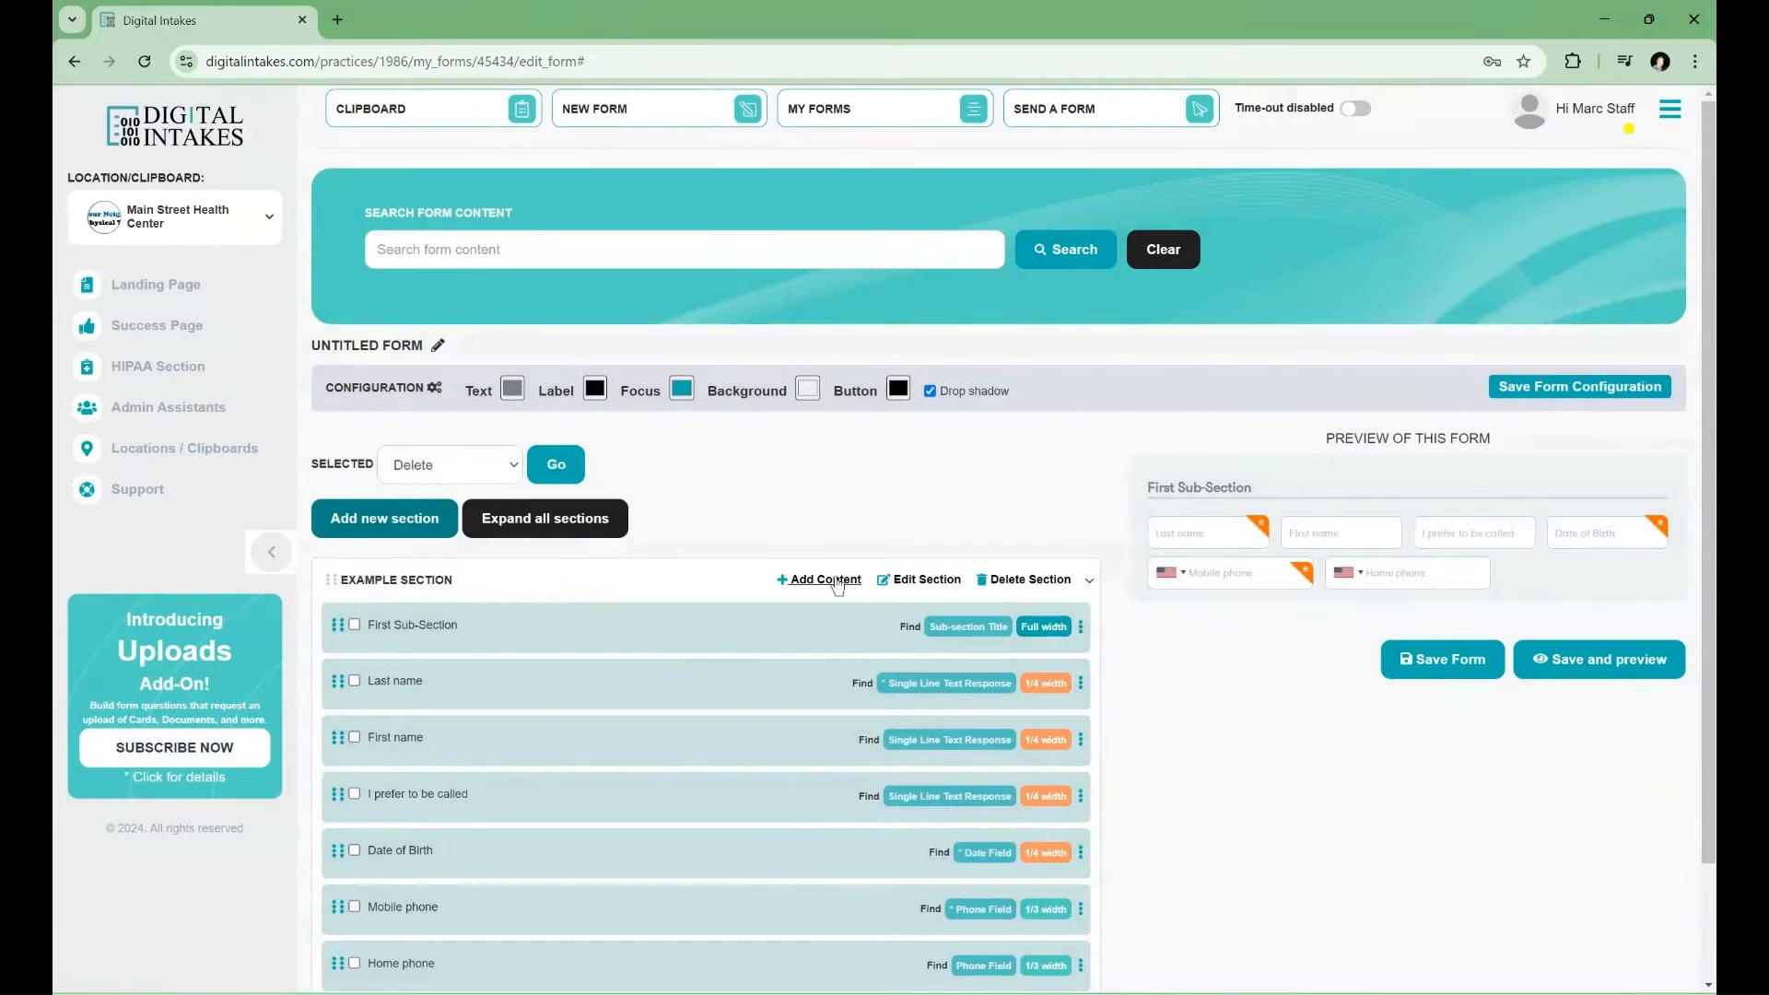
Add an optional Phone Field question "Work Phone" at 1/3 width to the Example Section.
left_click(827, 580)
left_click(775, 447)
type("W")
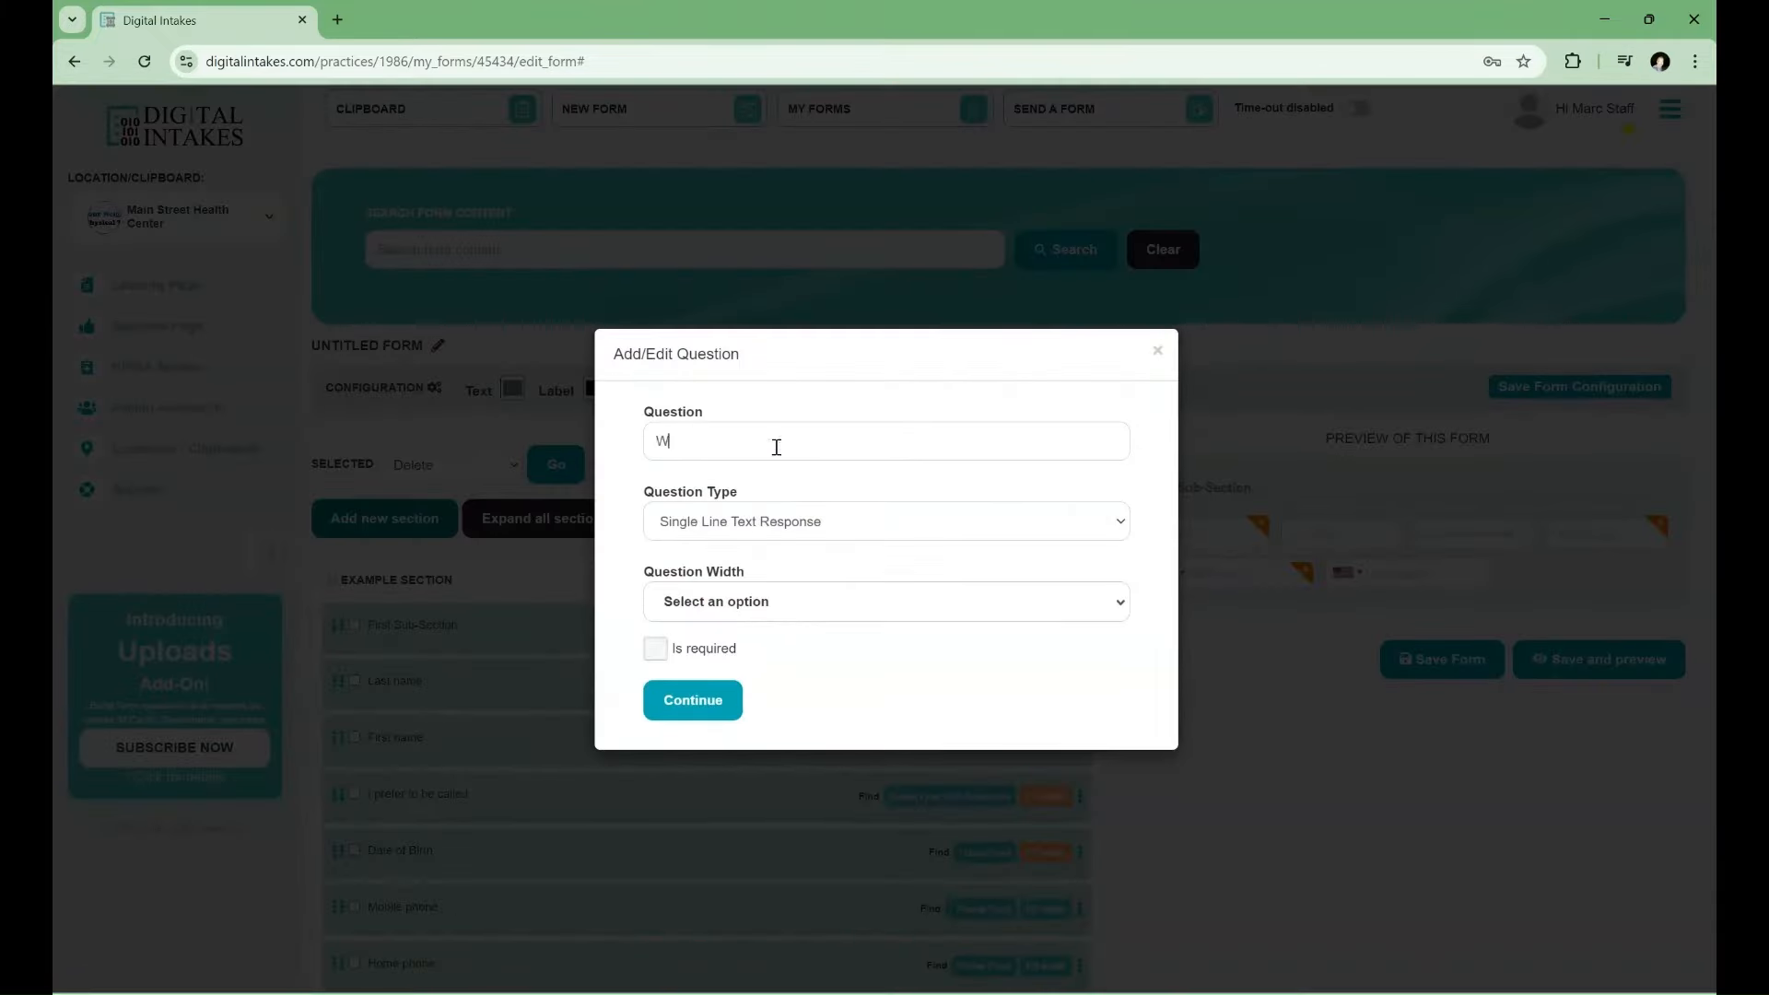
type("ork Phone")
left_click(765, 521)
left_click(712, 702)
left_click(746, 603)
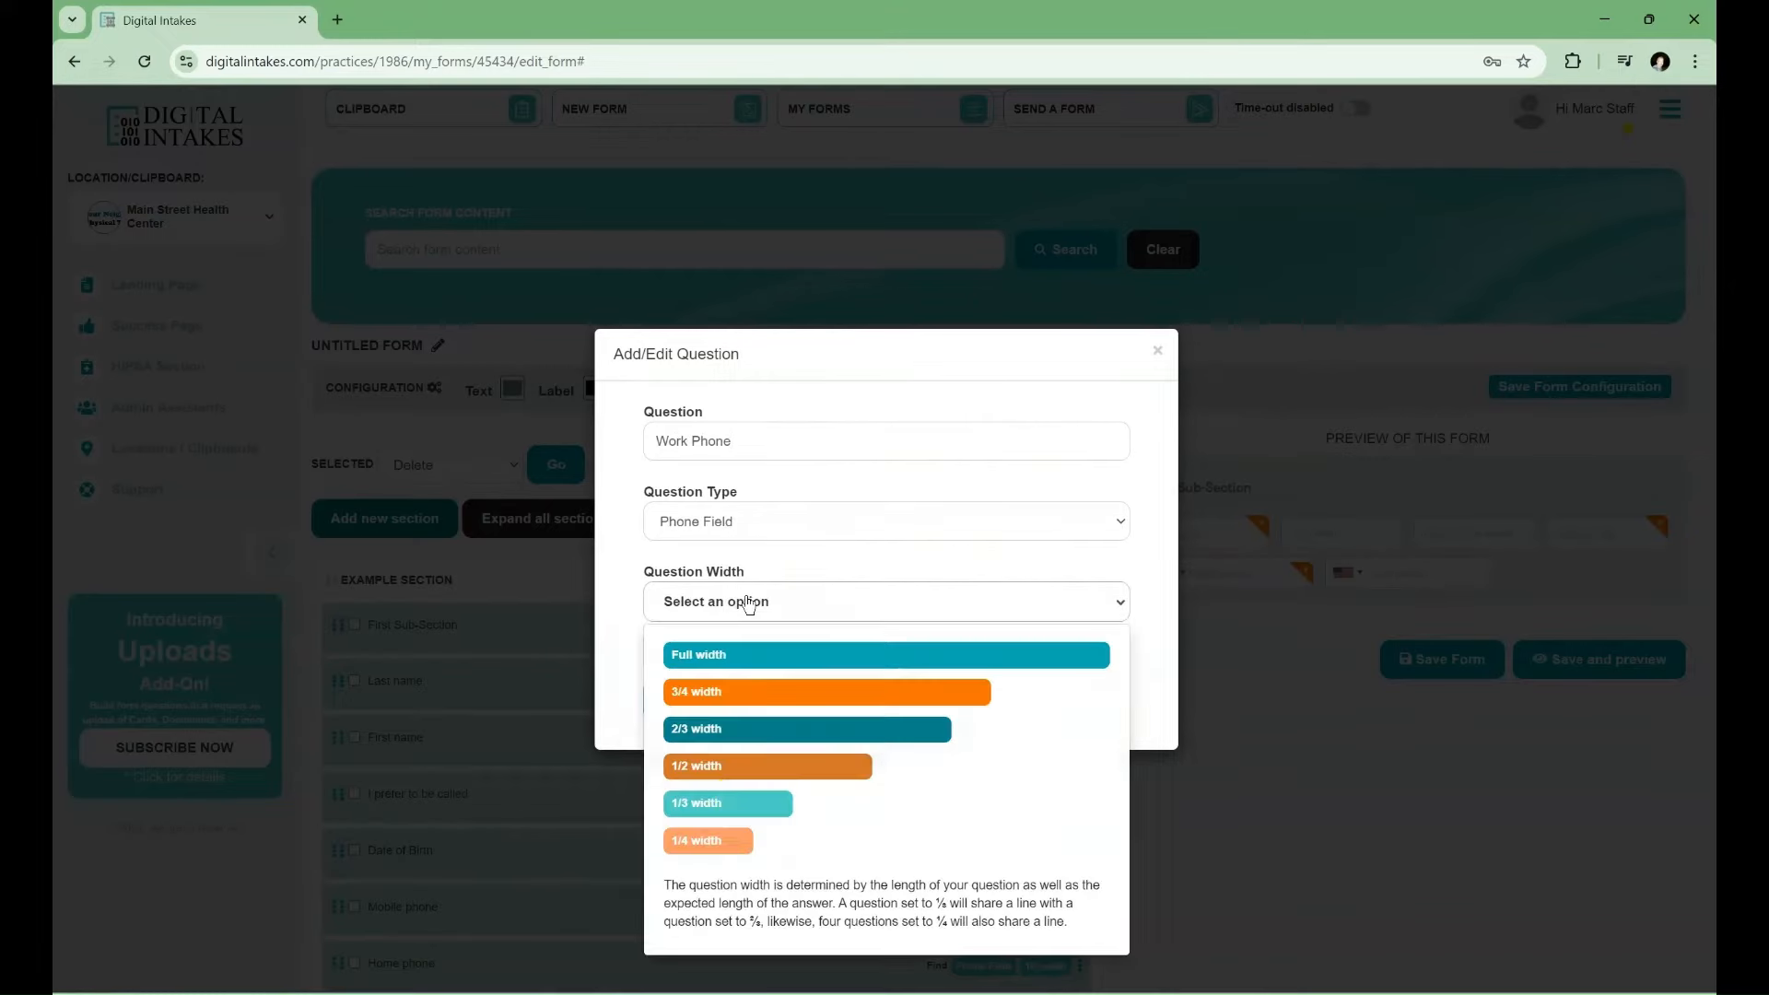
left_click(715, 750)
left_click(698, 693)
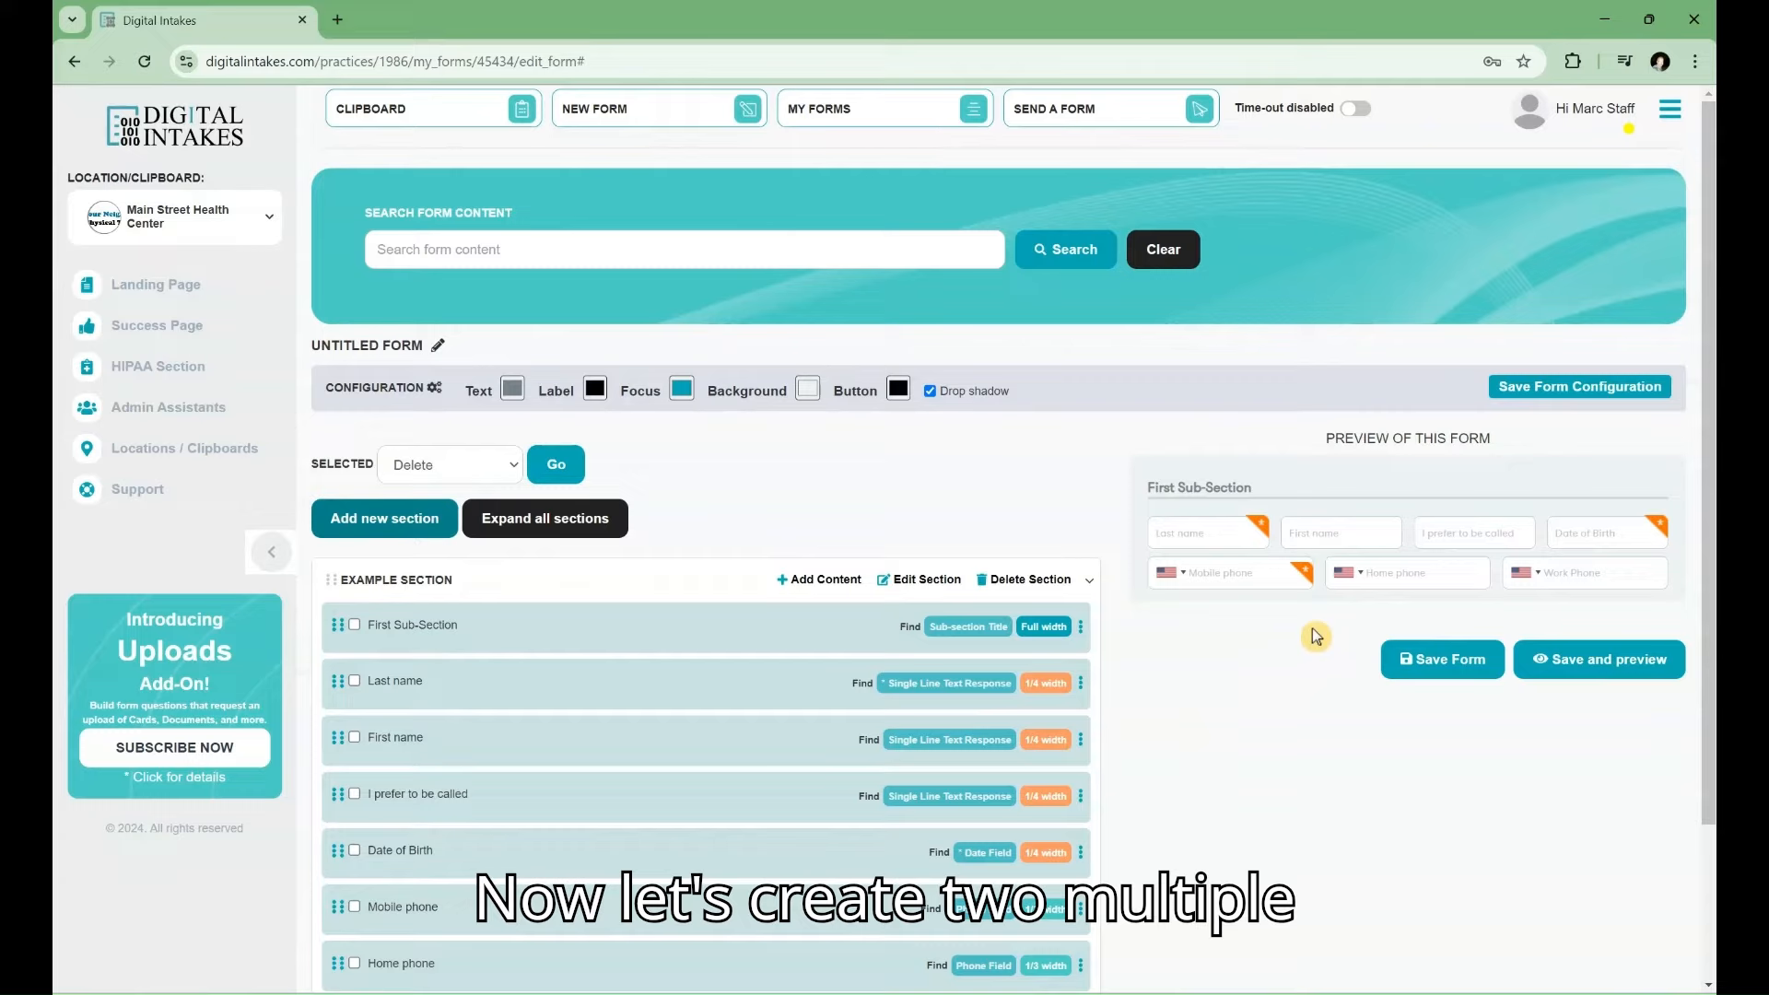
Set up a required Multiple Choice Single Answer question "Gender" at 1/2 width in the Example Section.
left_click(828, 583)
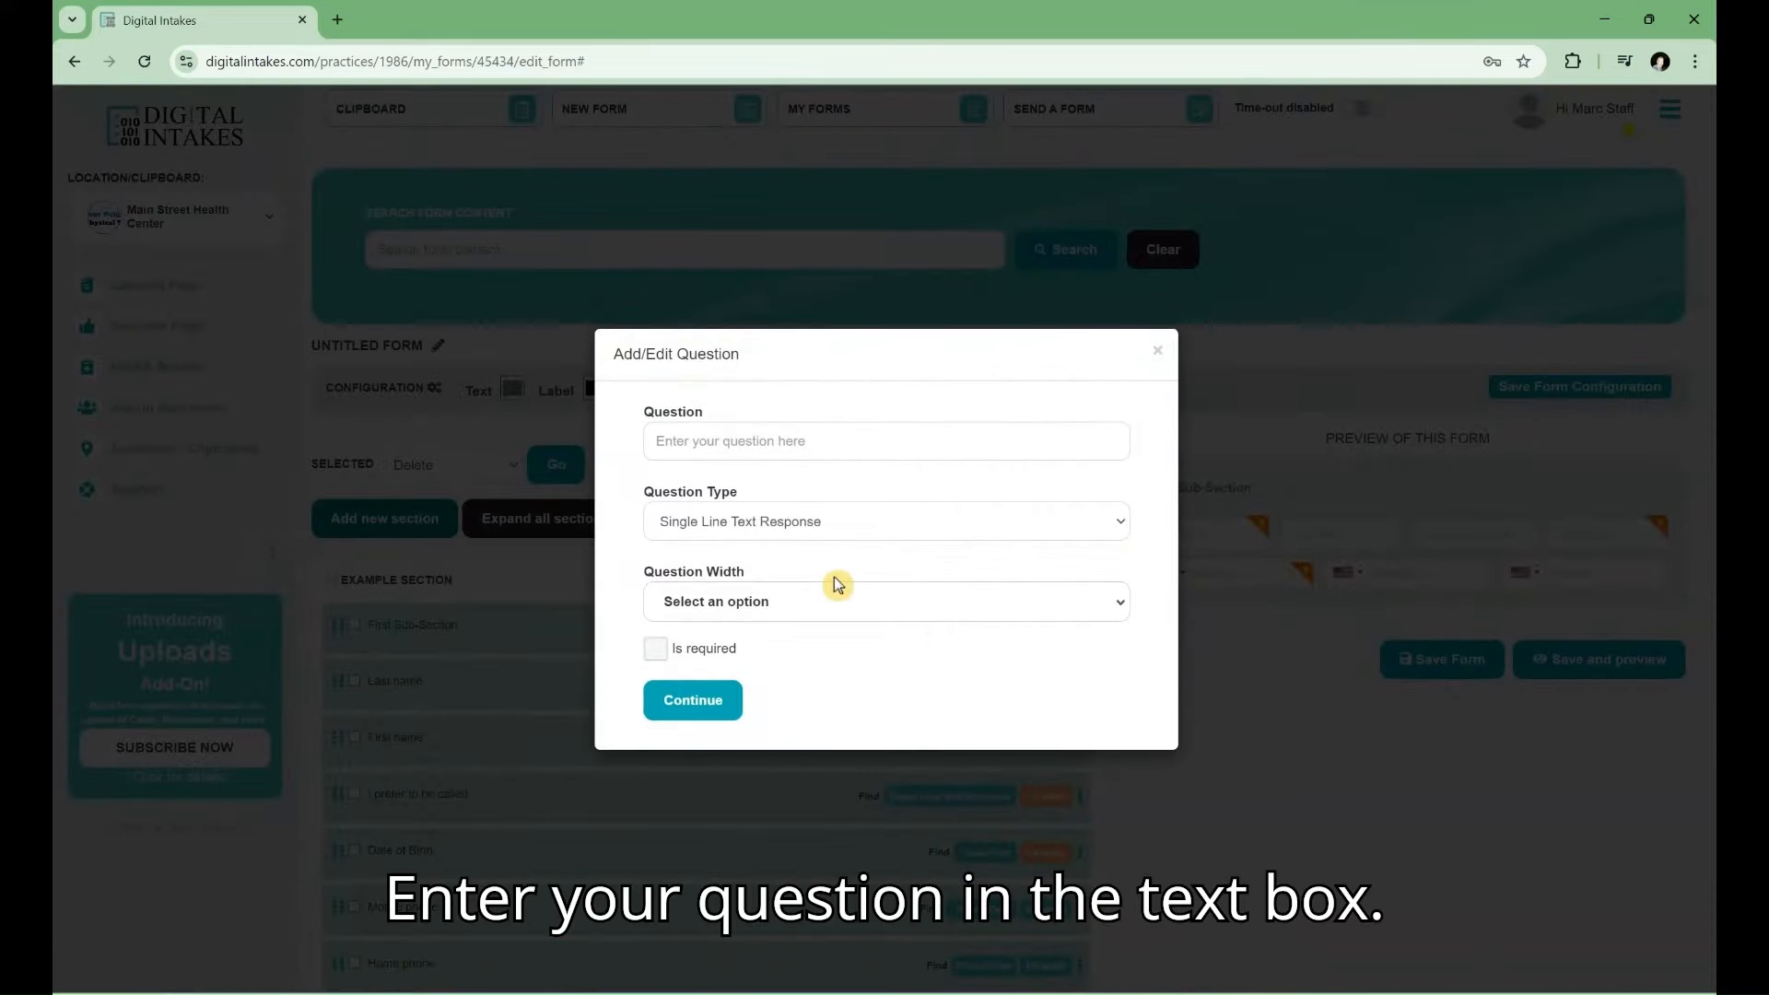
left_click(664, 441)
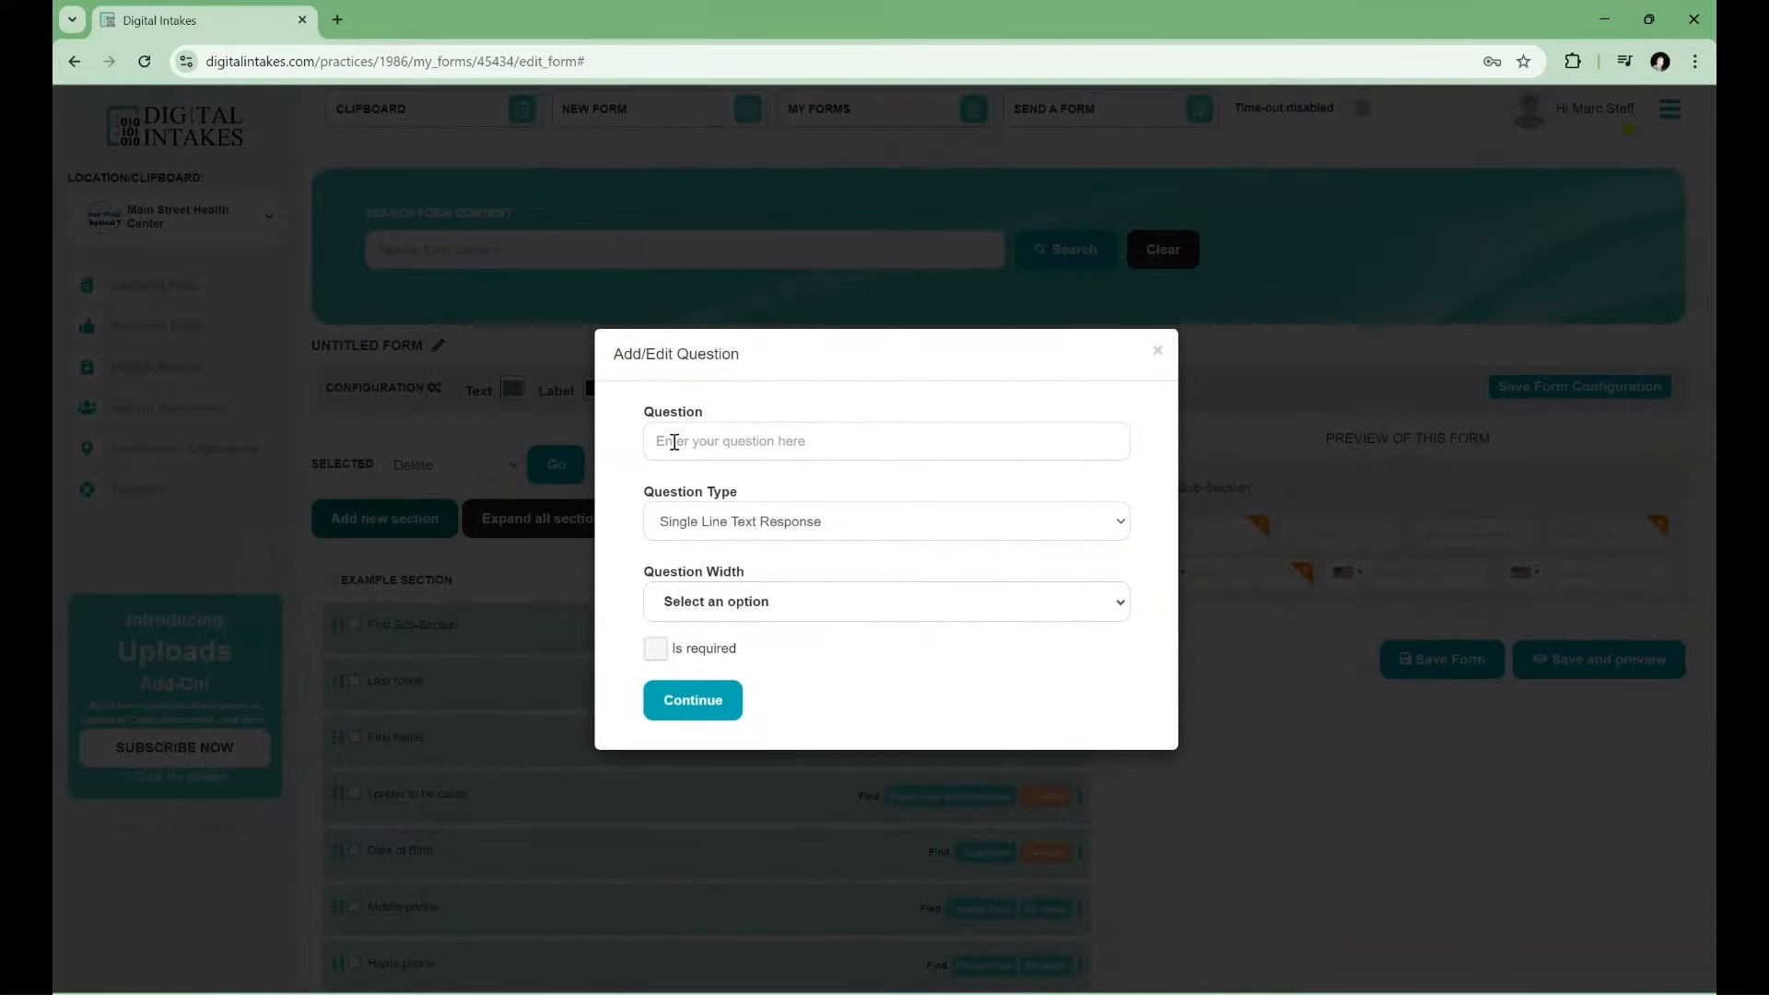
type("Gende")
type("r")
left_click(731, 520)
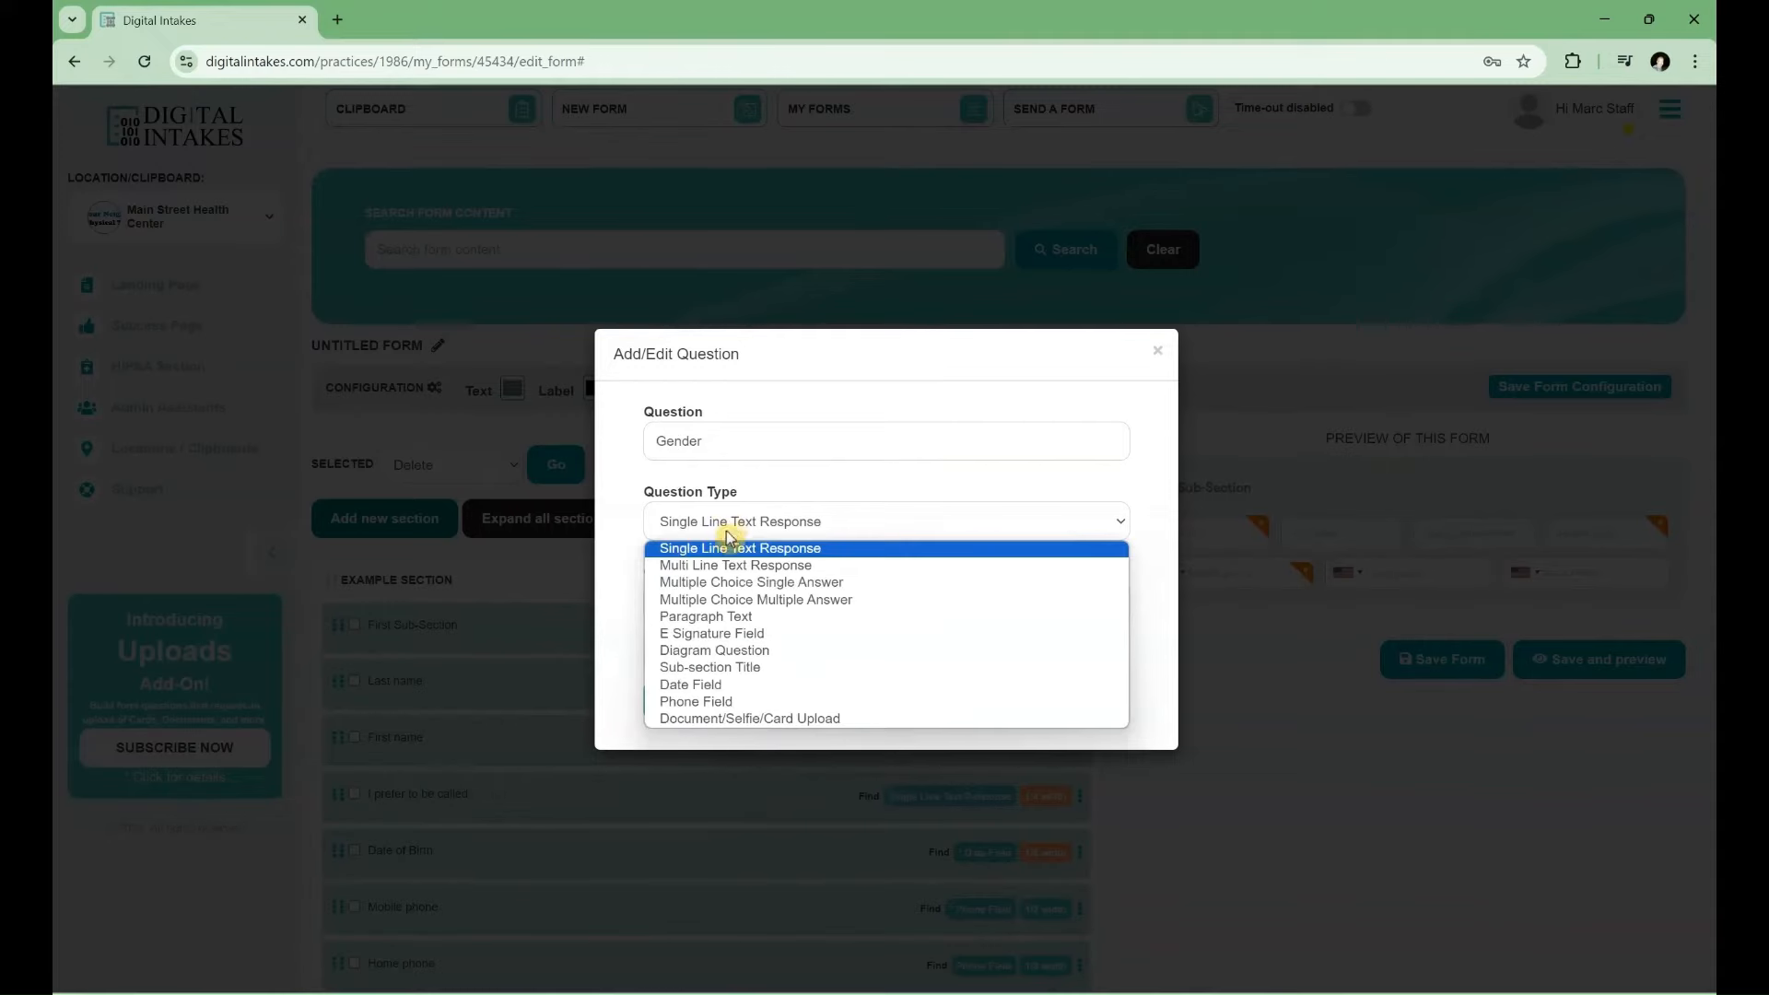
left_click(734, 583)
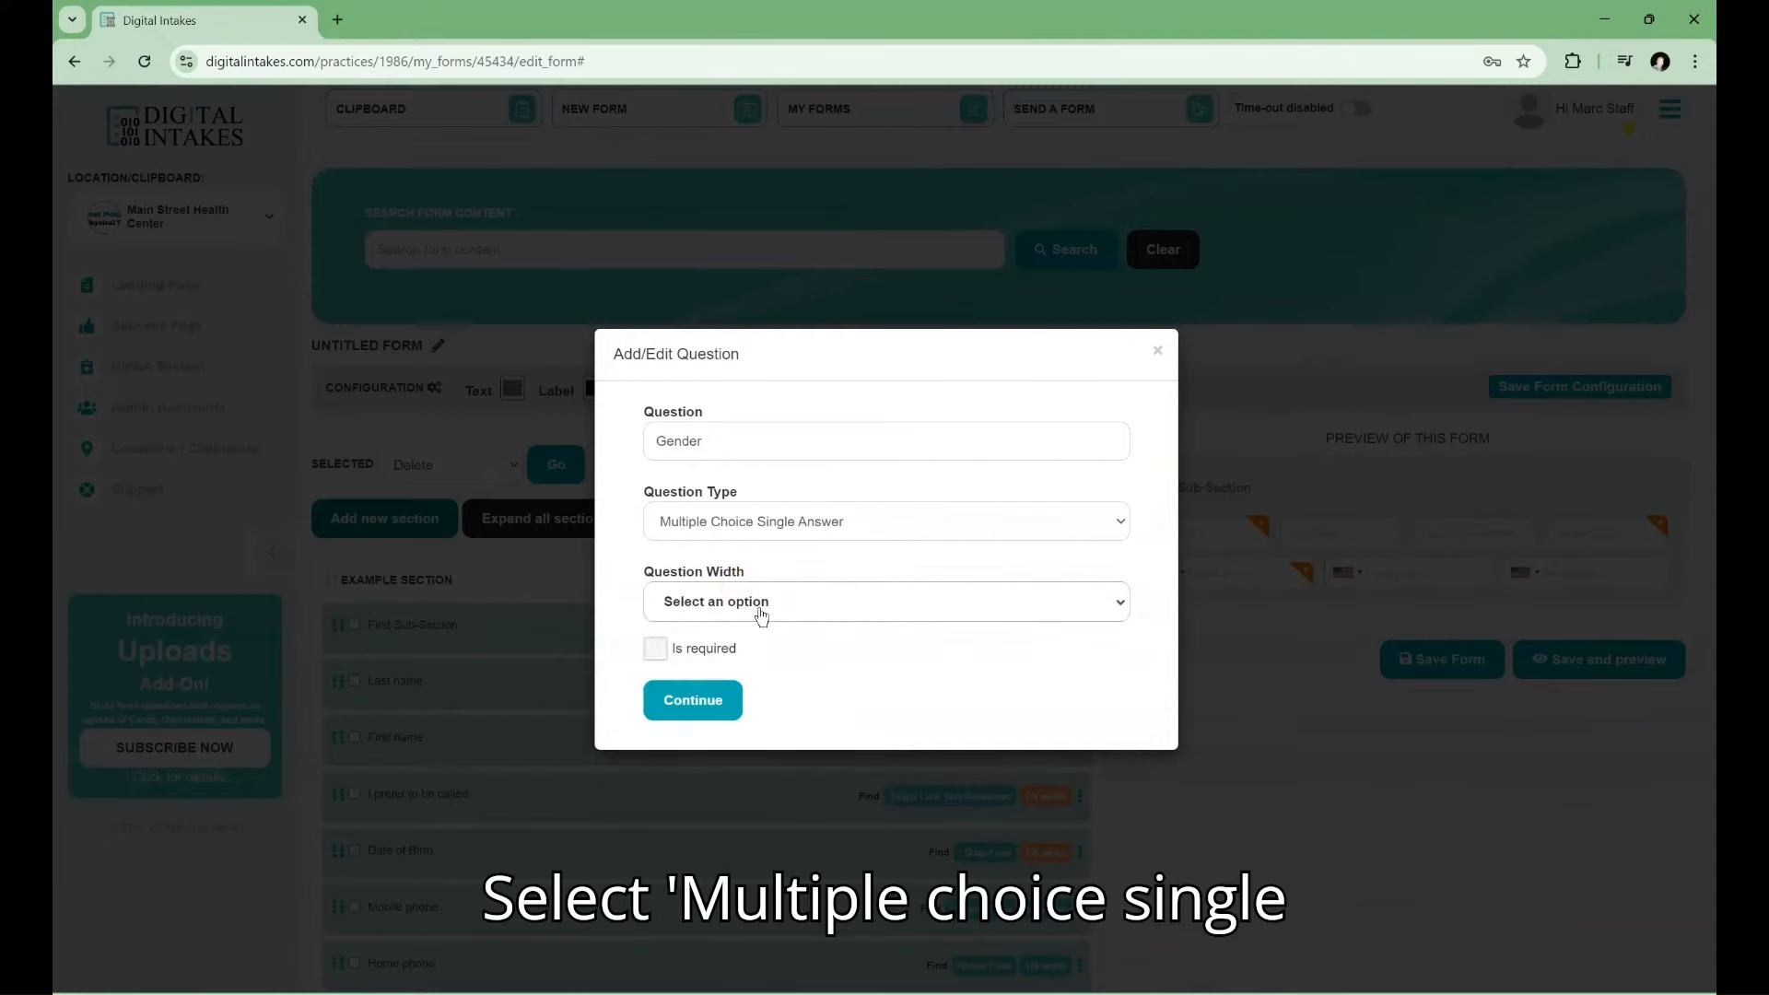
left_click(763, 608)
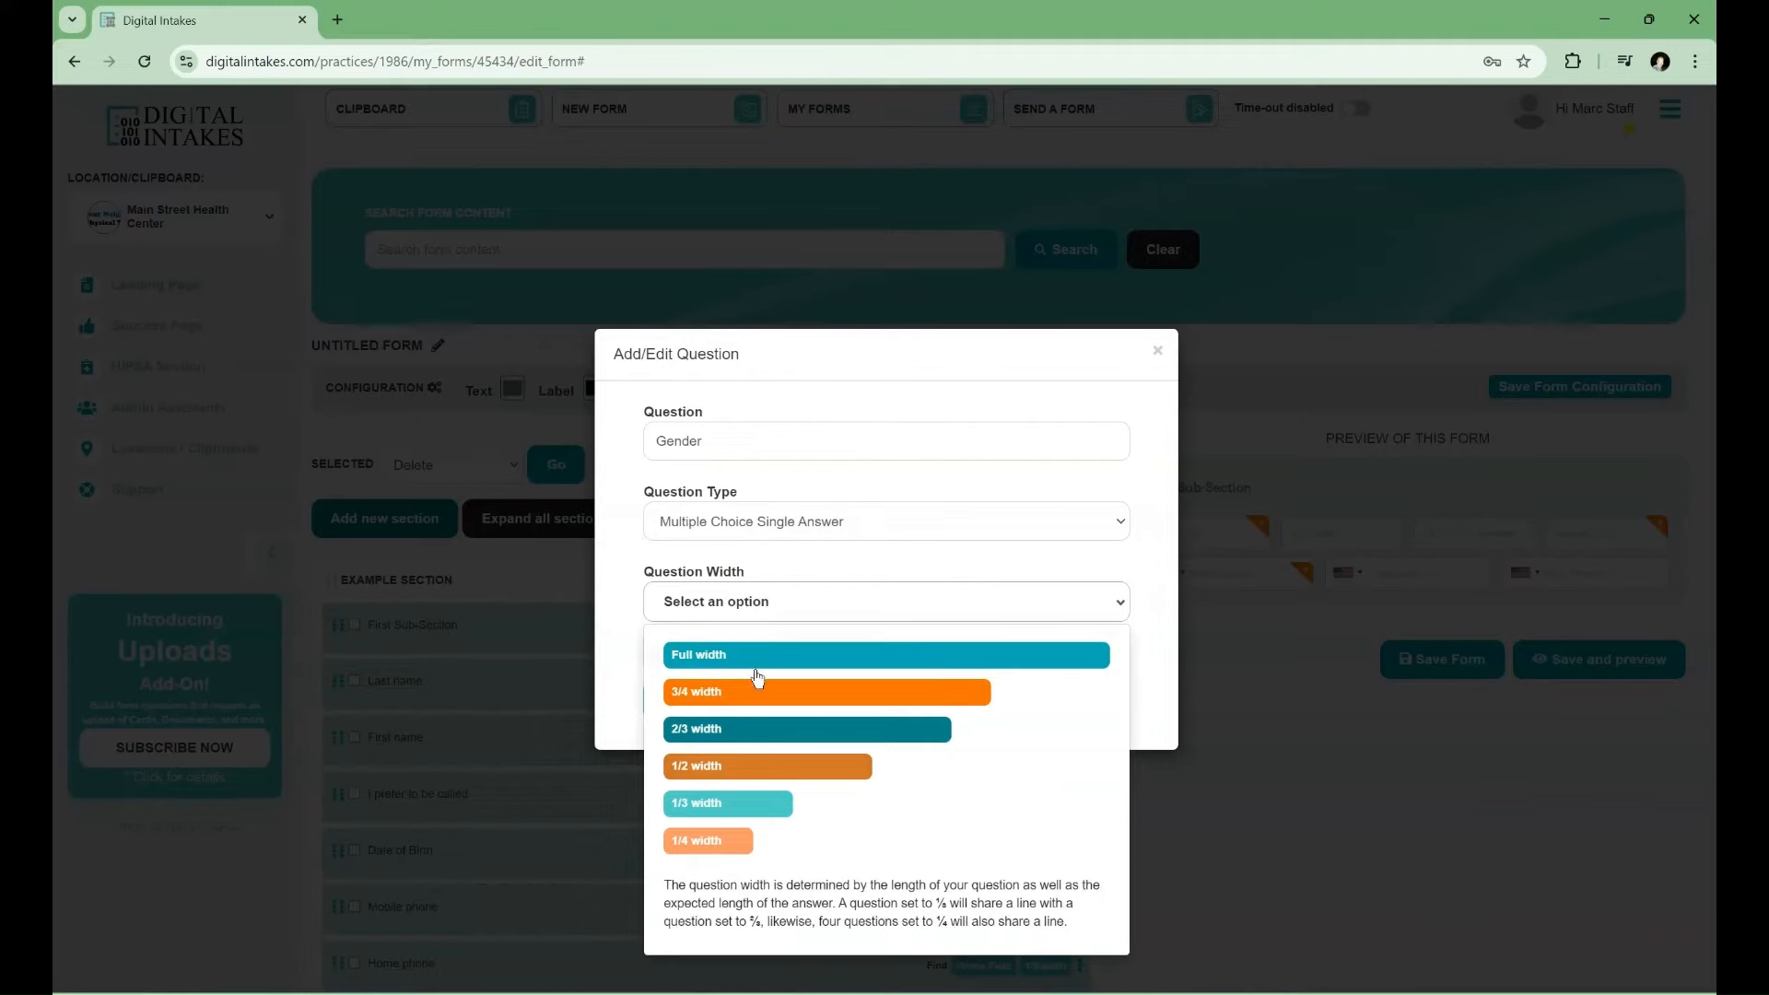
left_click(749, 769)
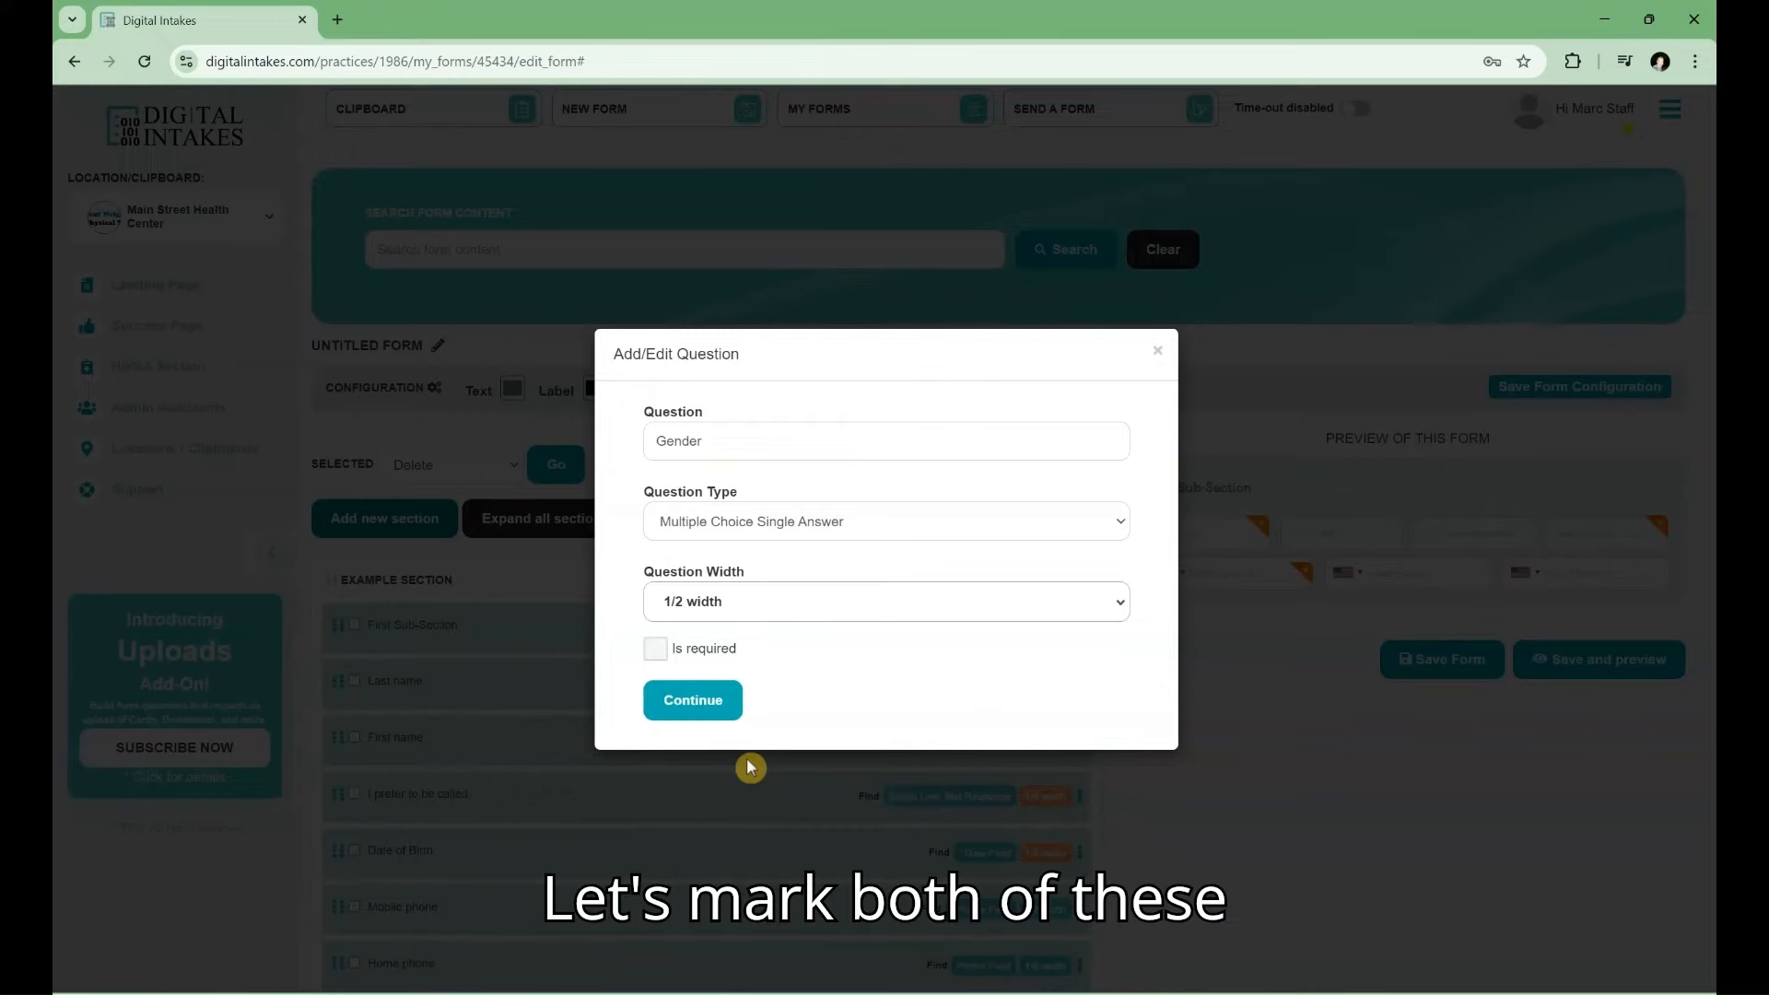
left_click(654, 650)
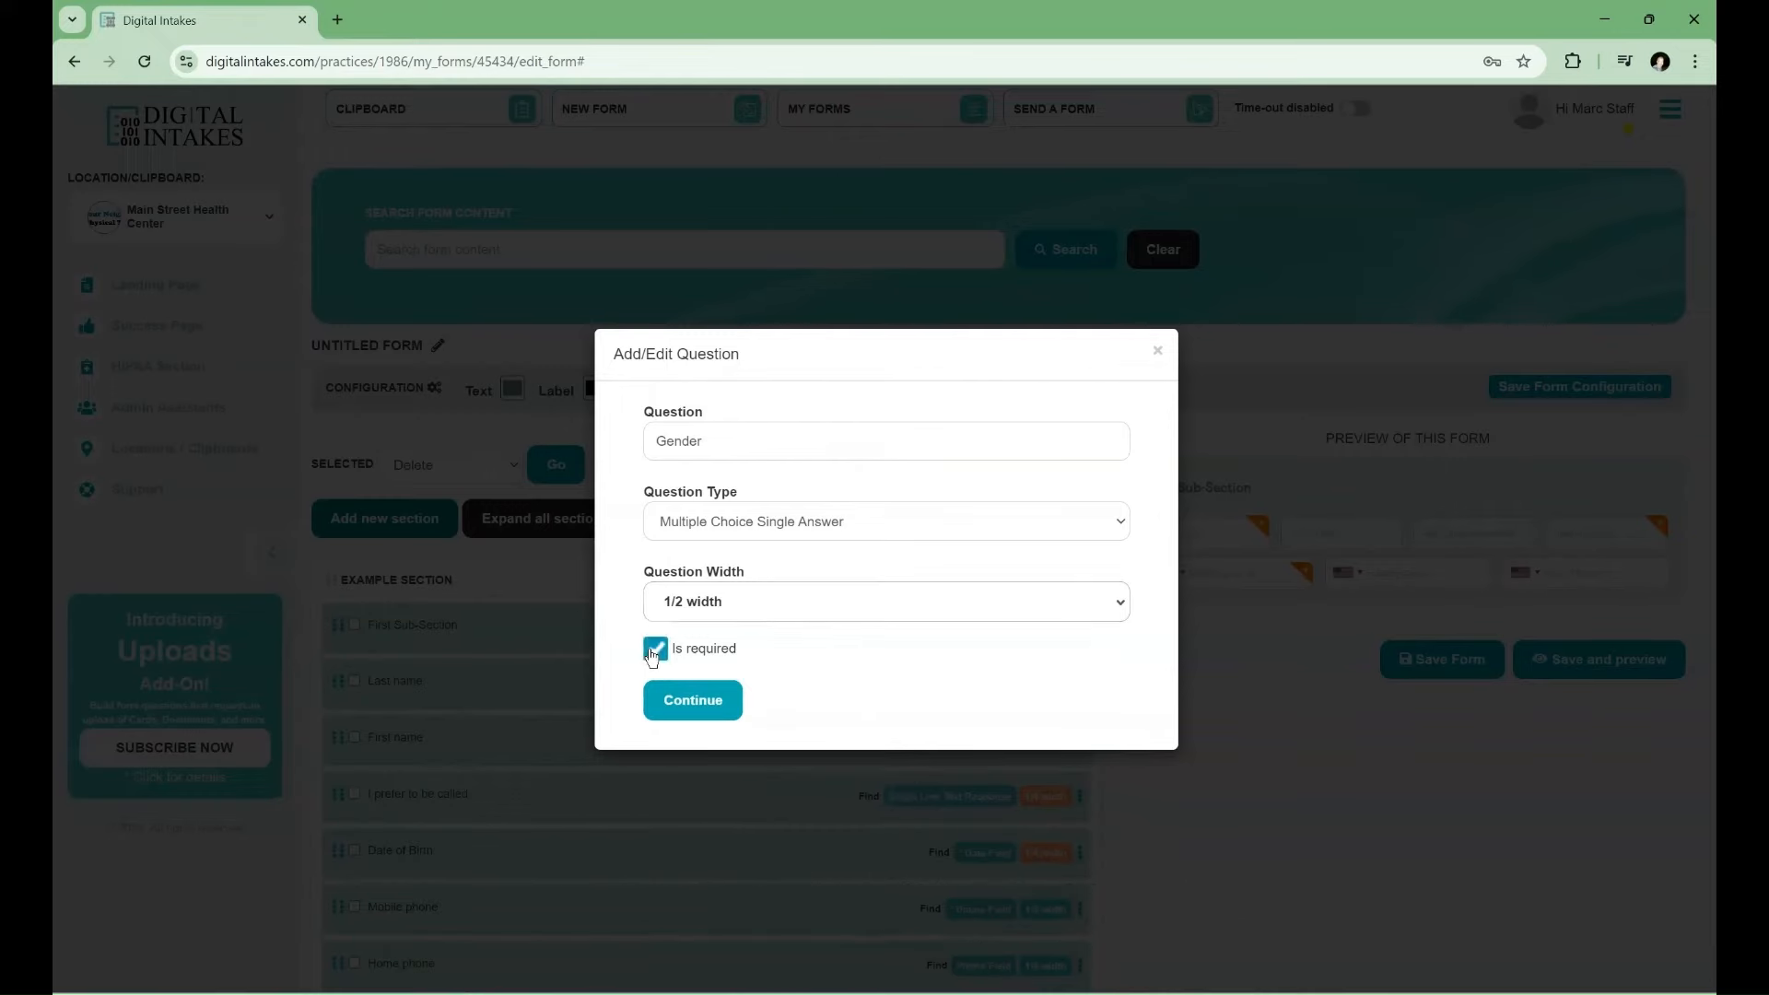
left_click(708, 701)
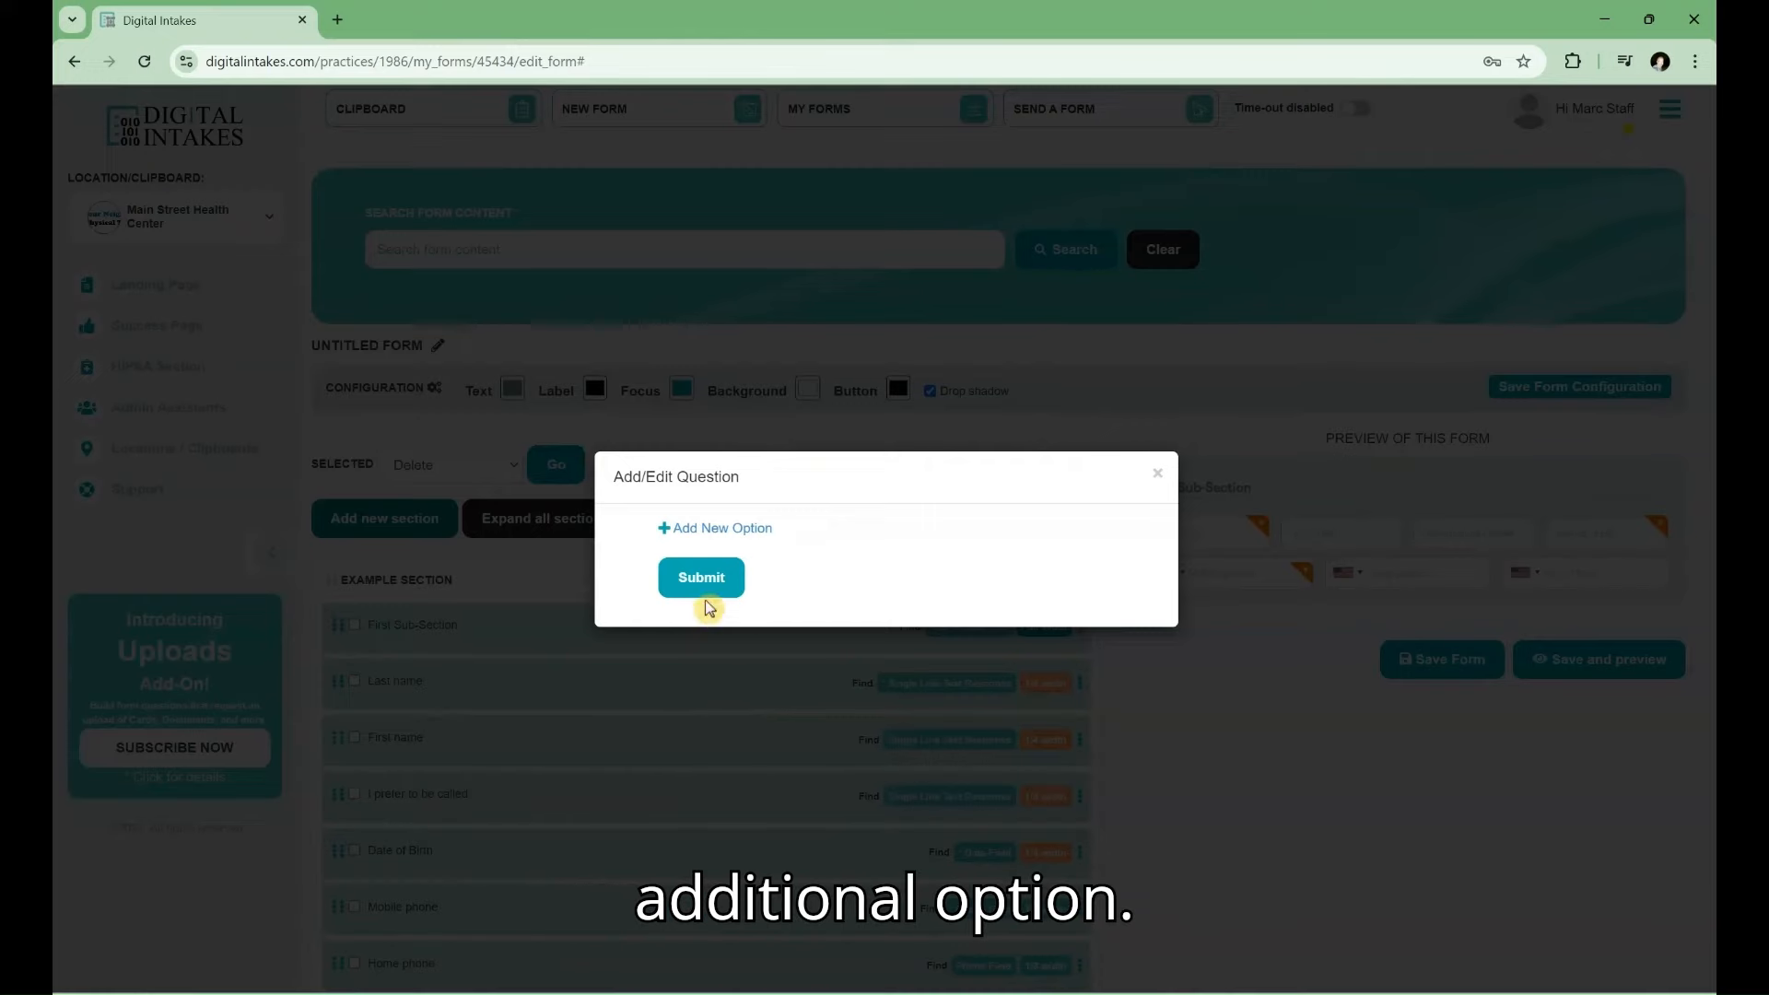
Give the Gender question the answer options "Male", "Female" and "I prefer not to answer" and submit it.
left_click(687, 531)
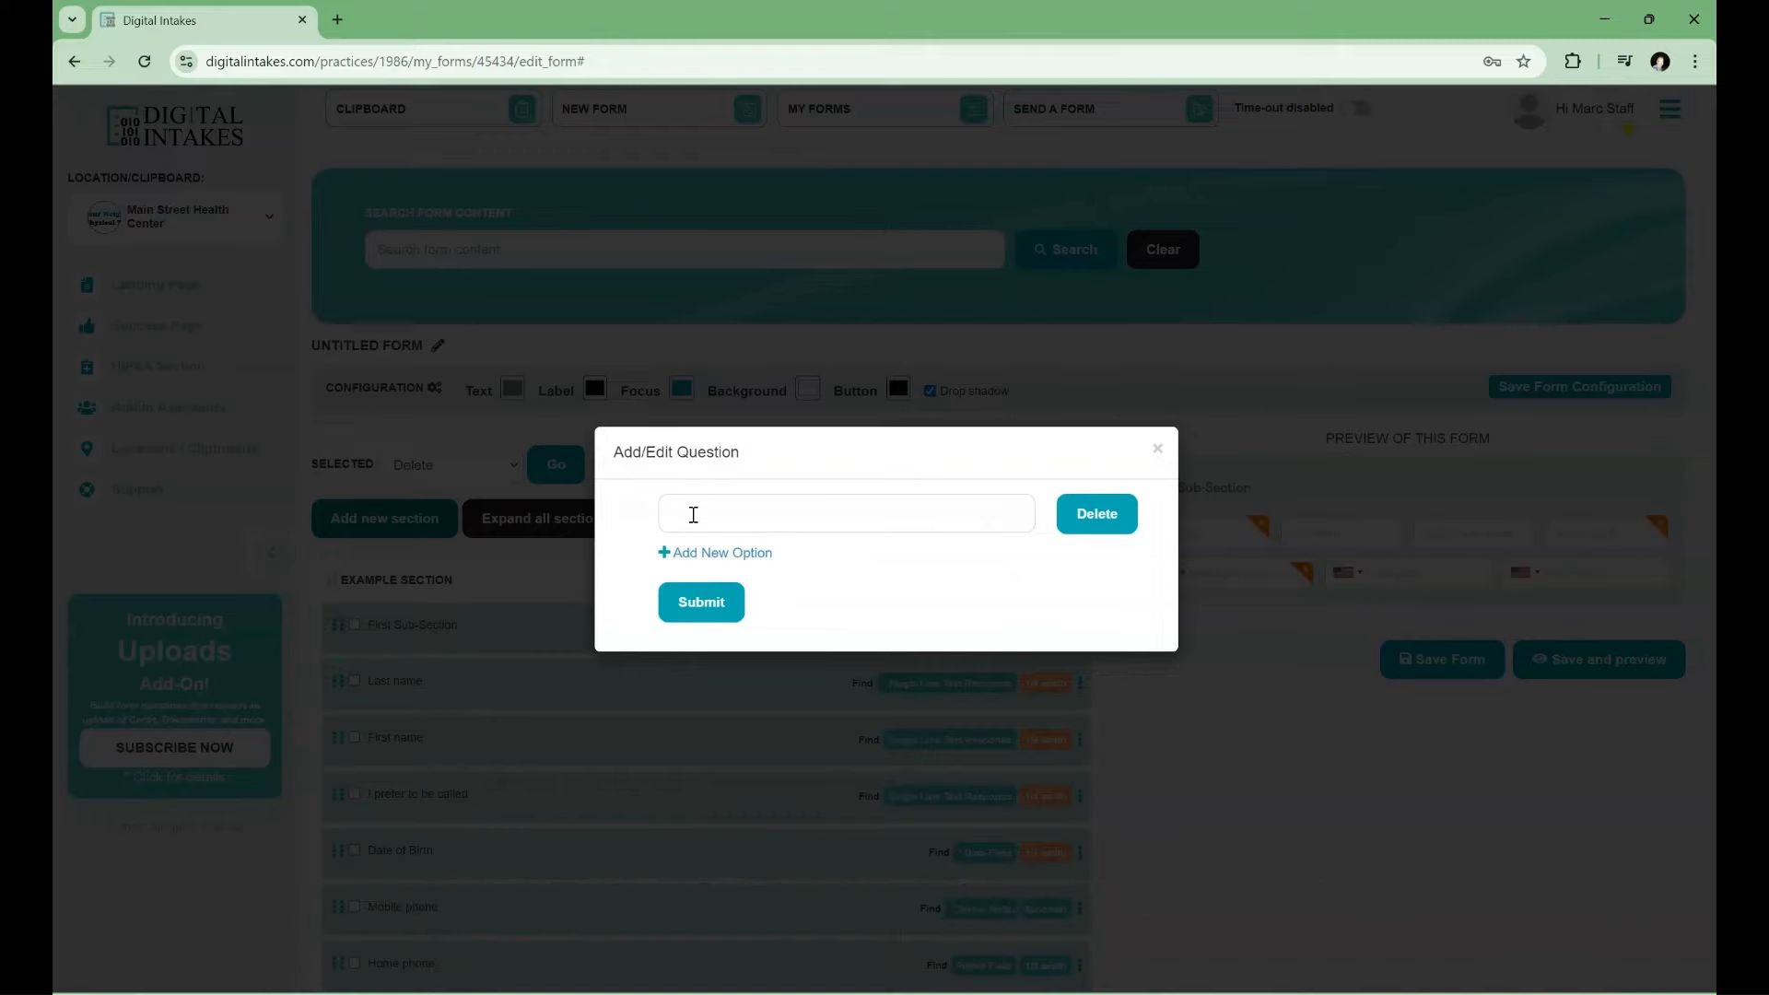
type("Male")
left_click(680, 554)
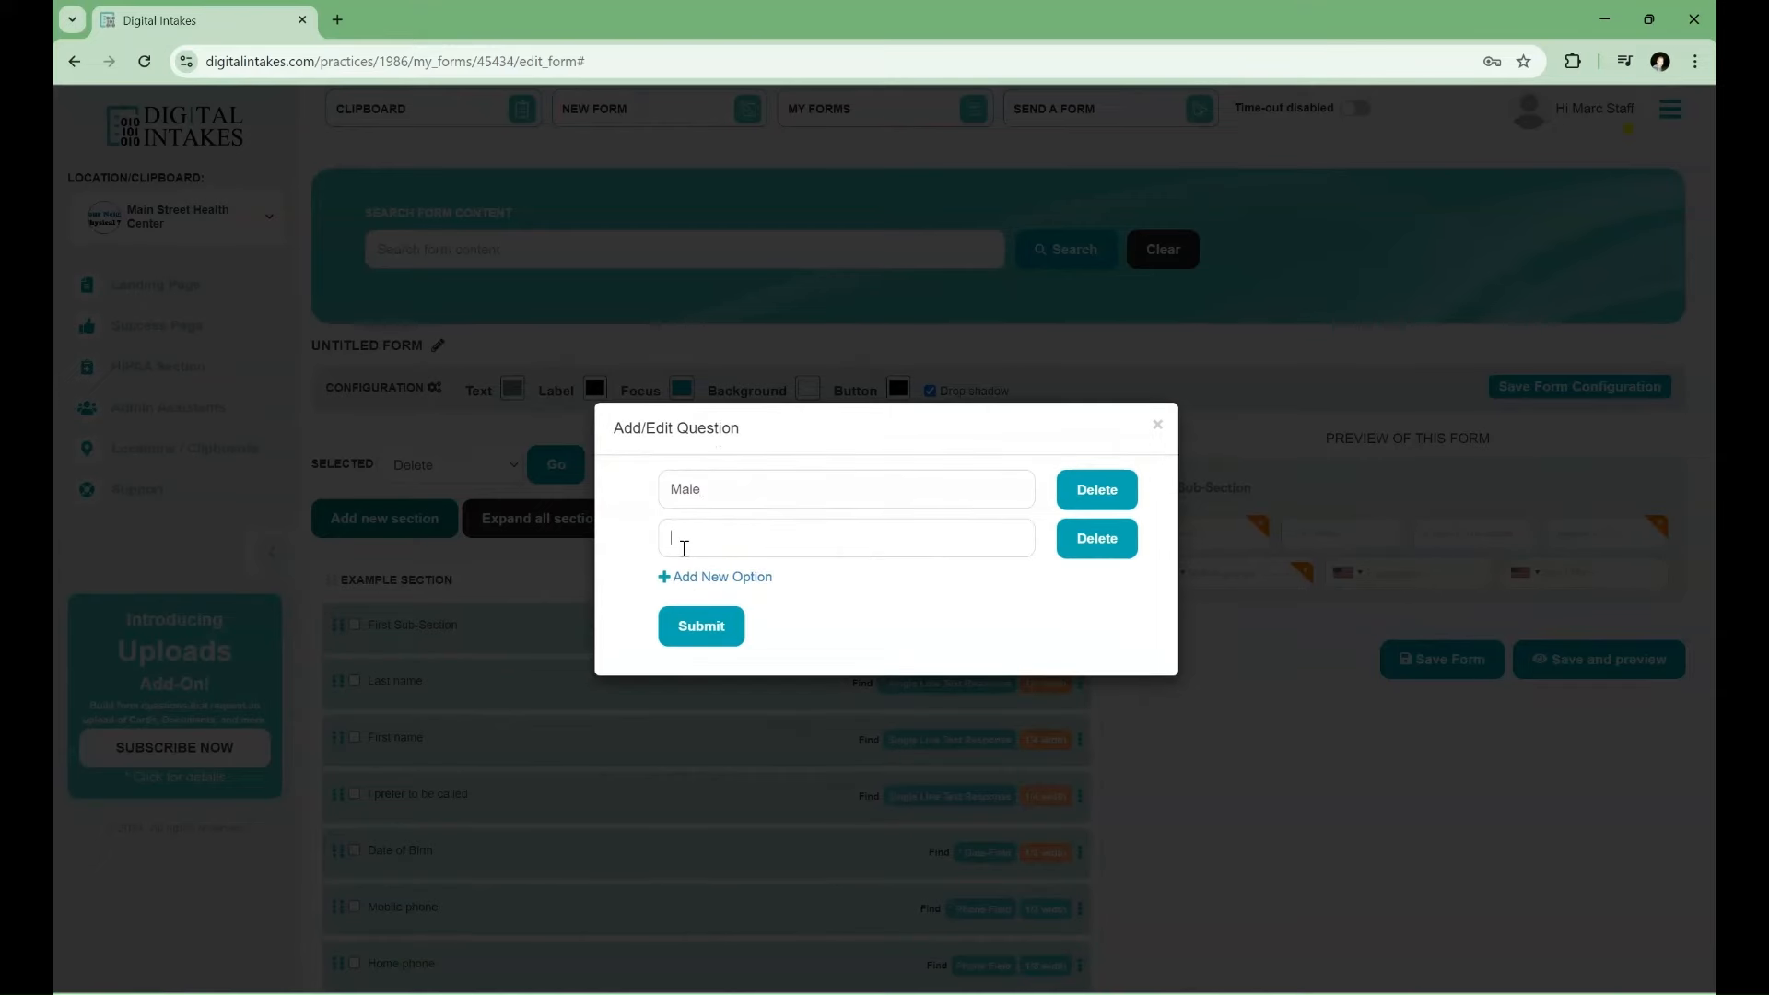
type("Female")
left_click(712, 576)
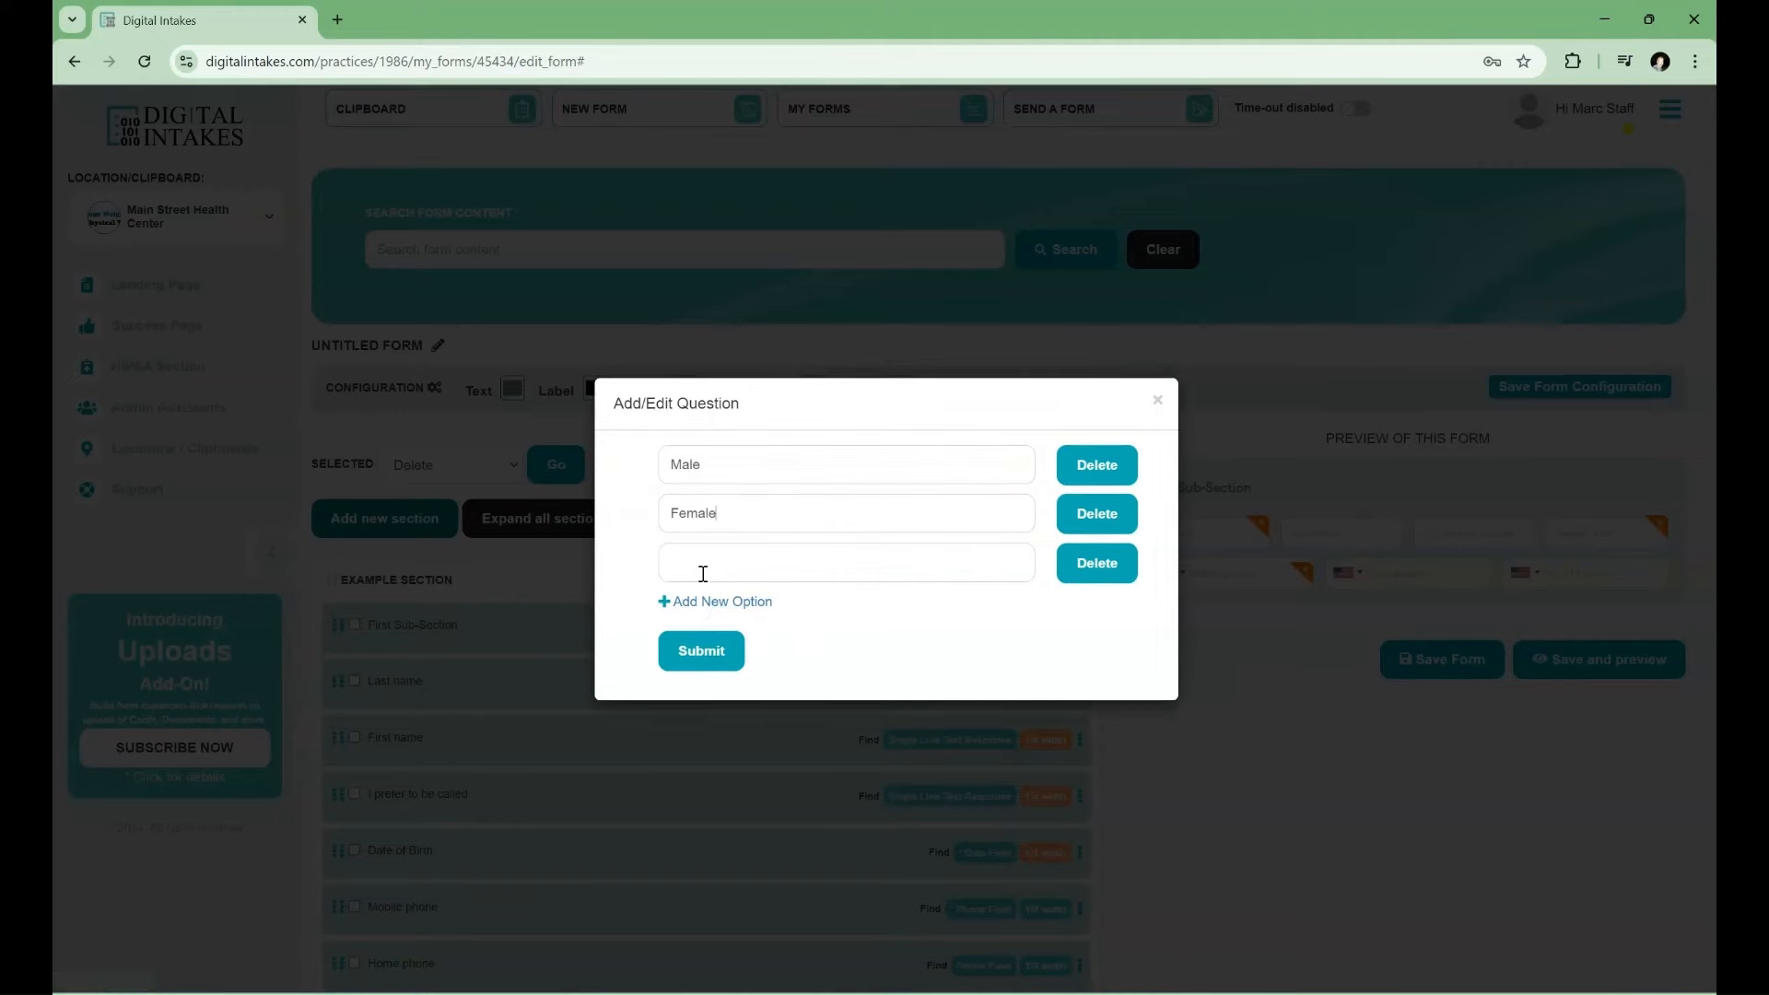
type("I prefer not to answer")
left_click(723, 650)
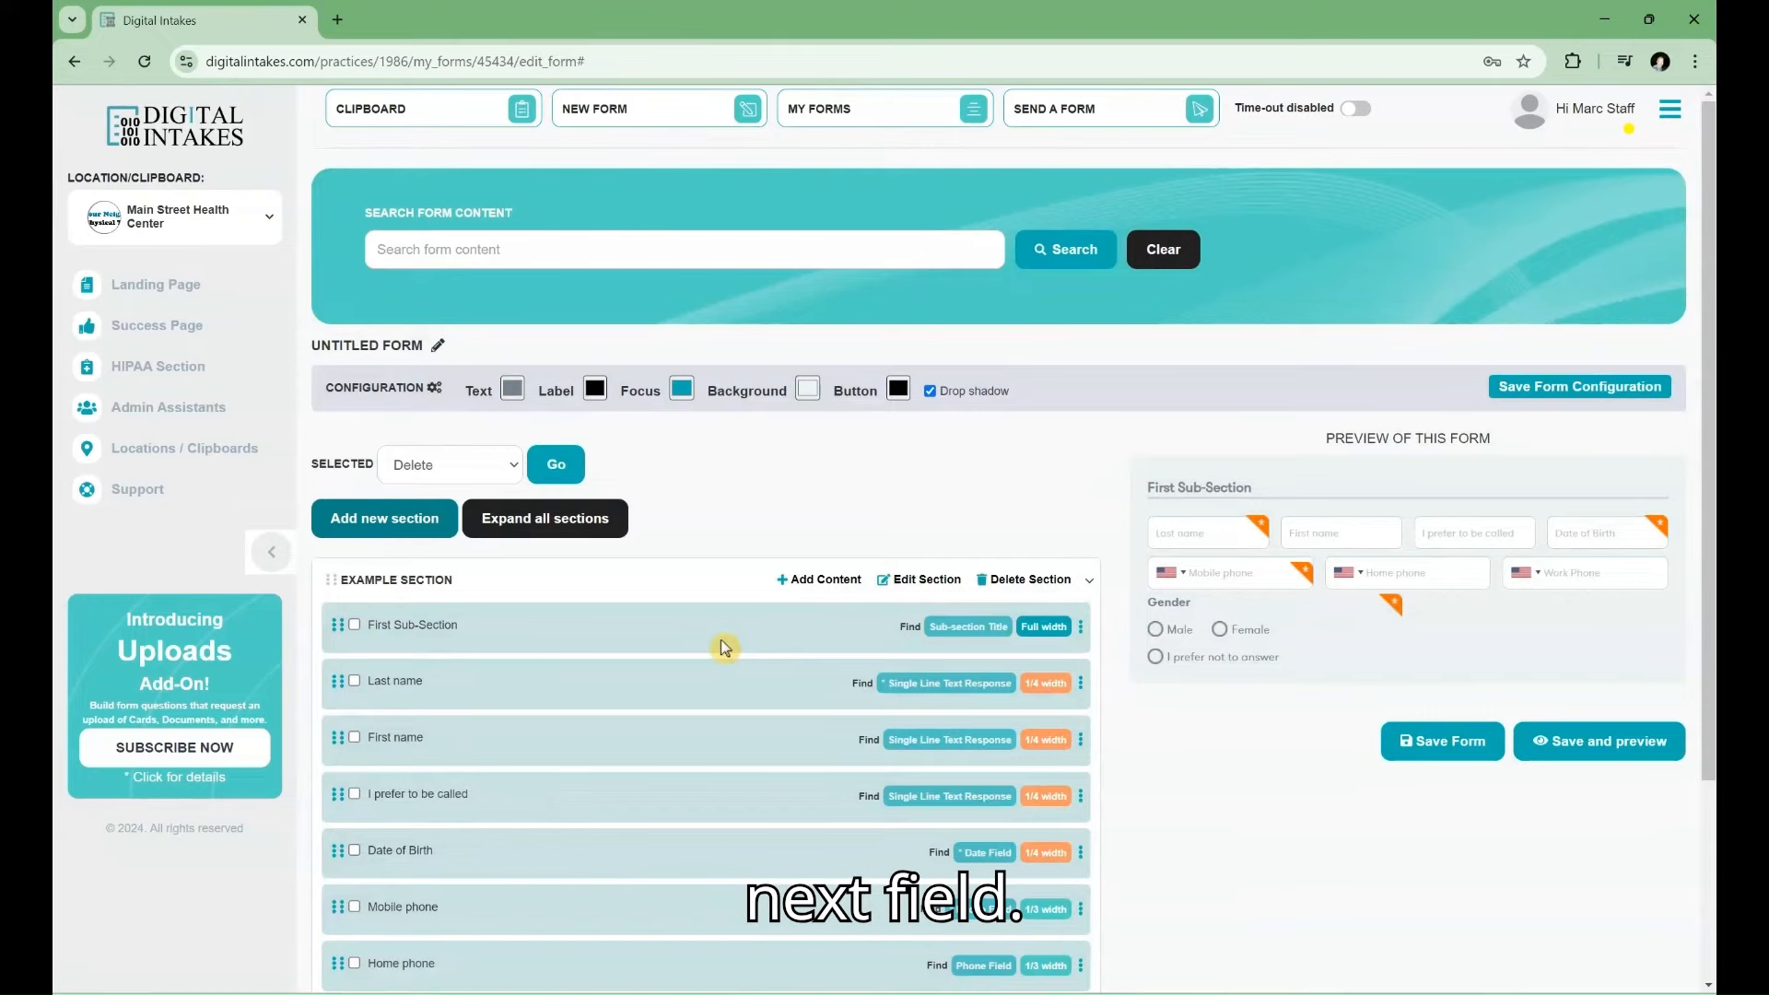
Set up an optional Multiple Choice Single Answer question "Marital Status" at 1/2 width in the Example Section.
left_click(819, 580)
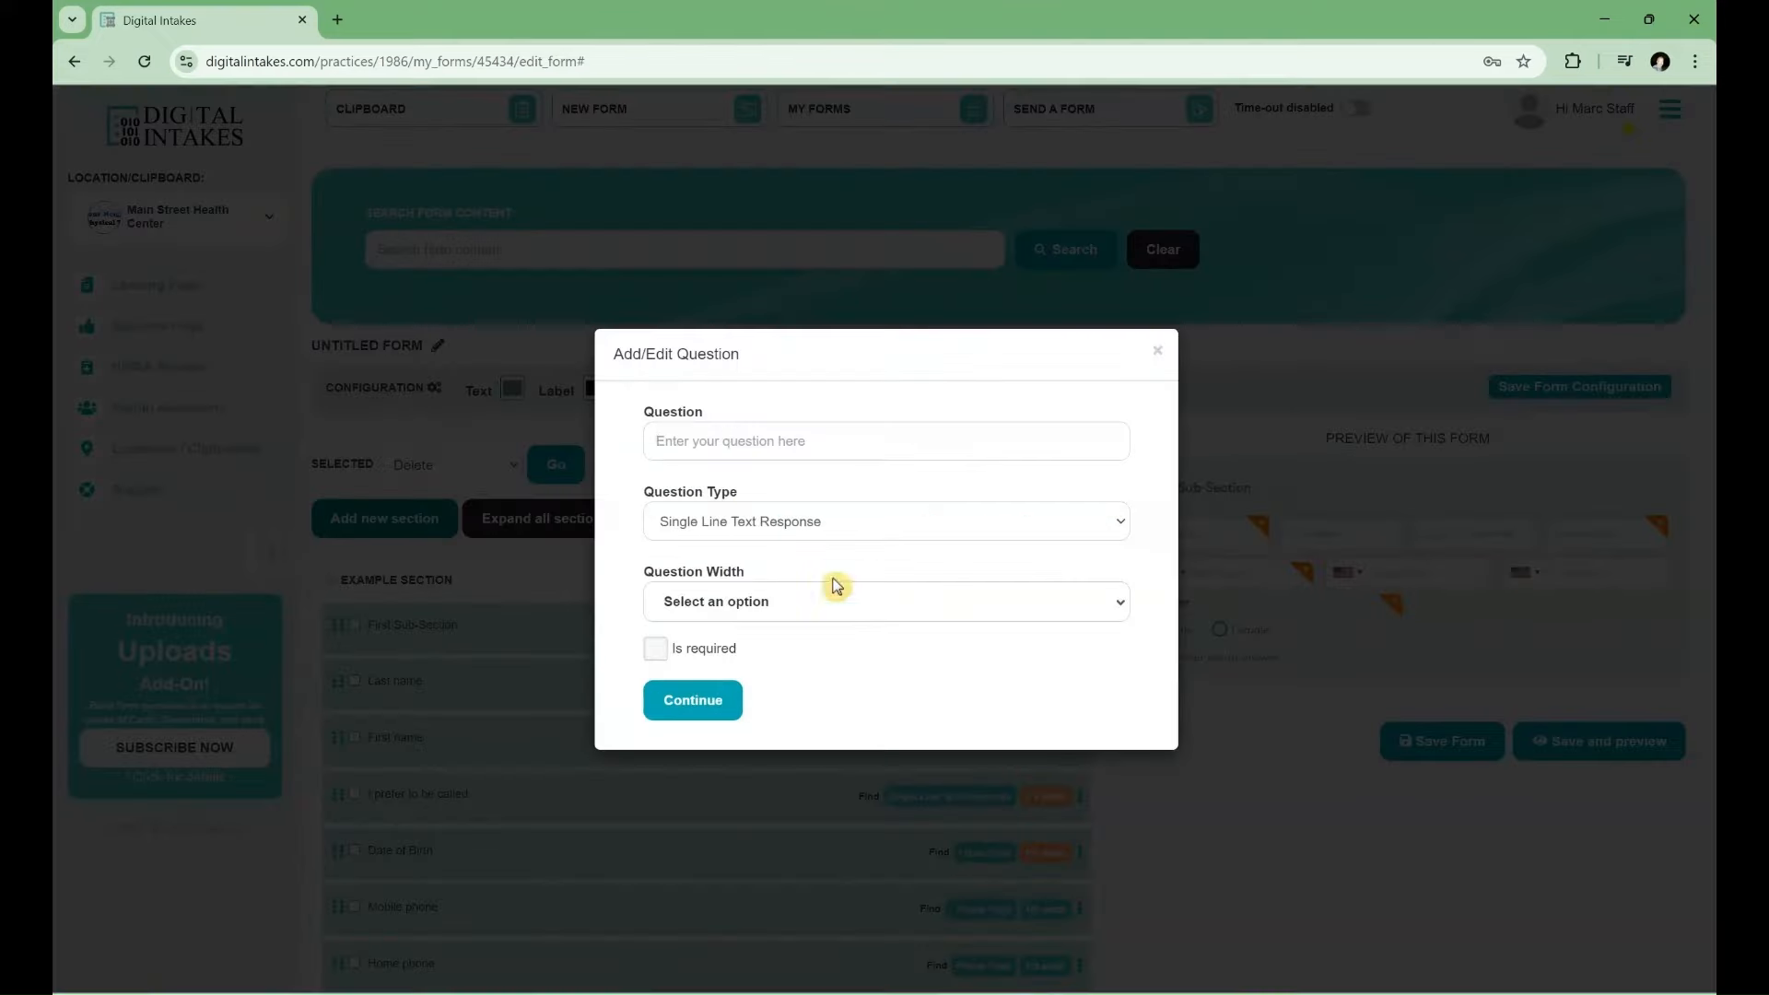
left_click(727, 438)
type("Manital Status")
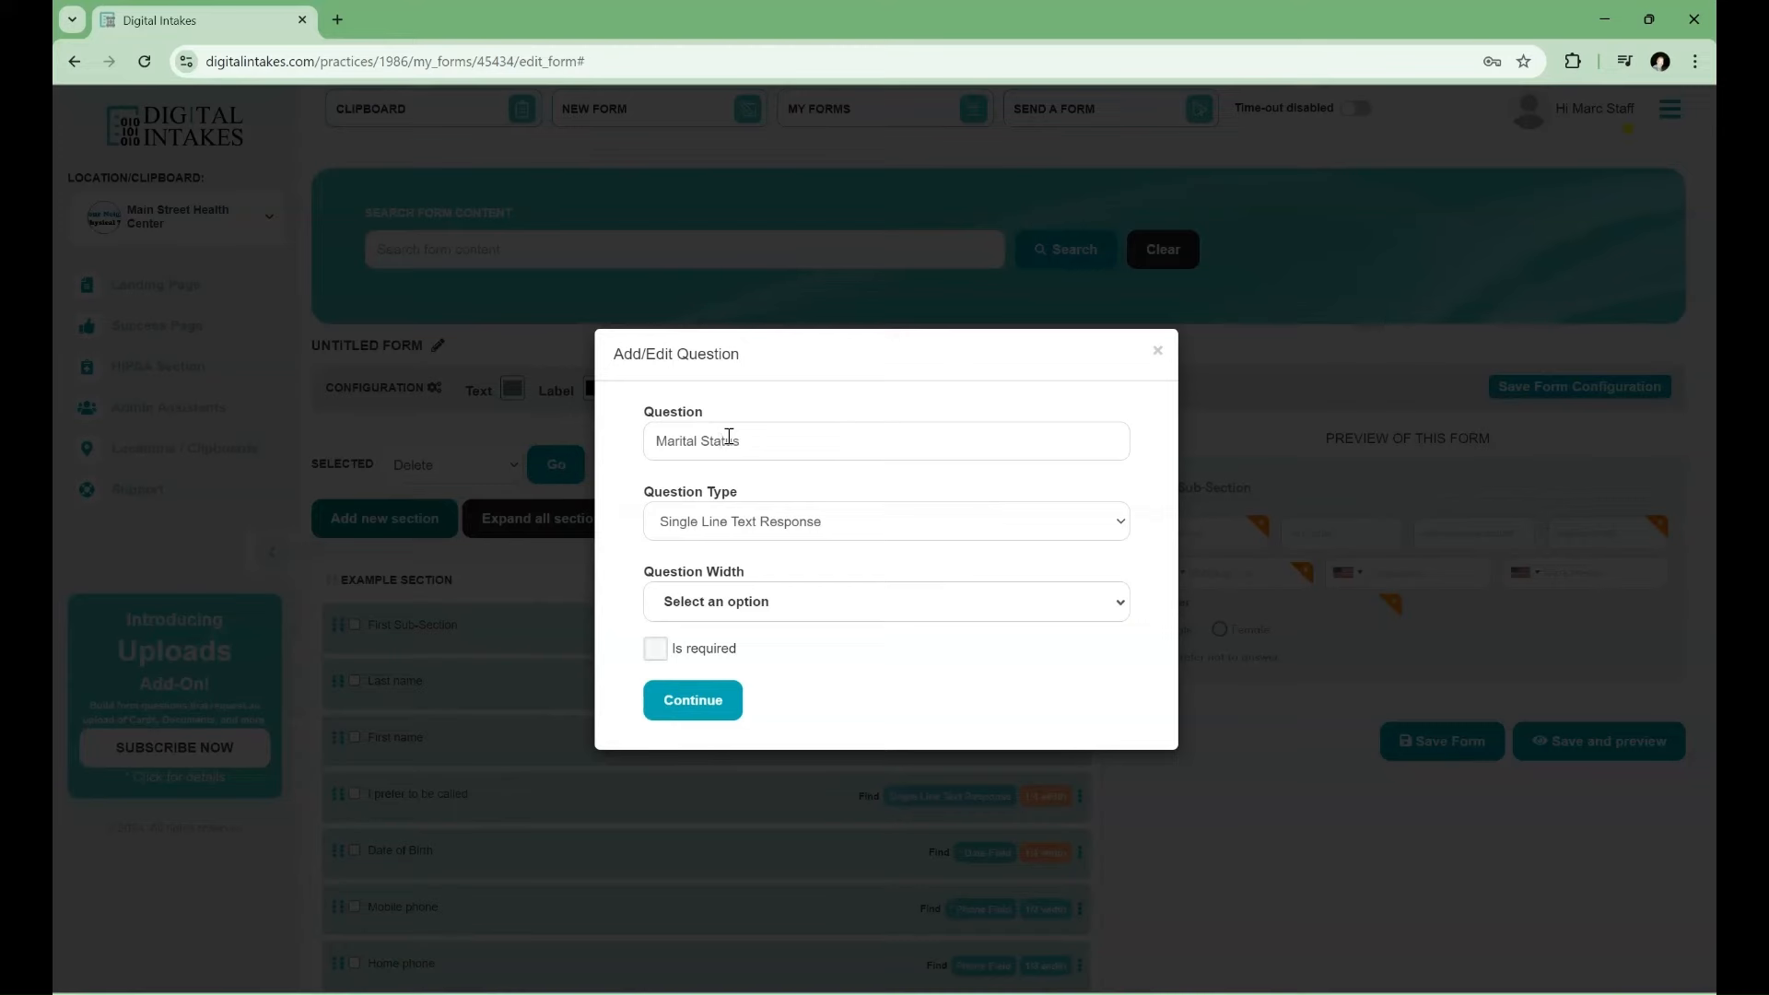
left_click(734, 522)
left_click(737, 580)
left_click(737, 600)
left_click(719, 770)
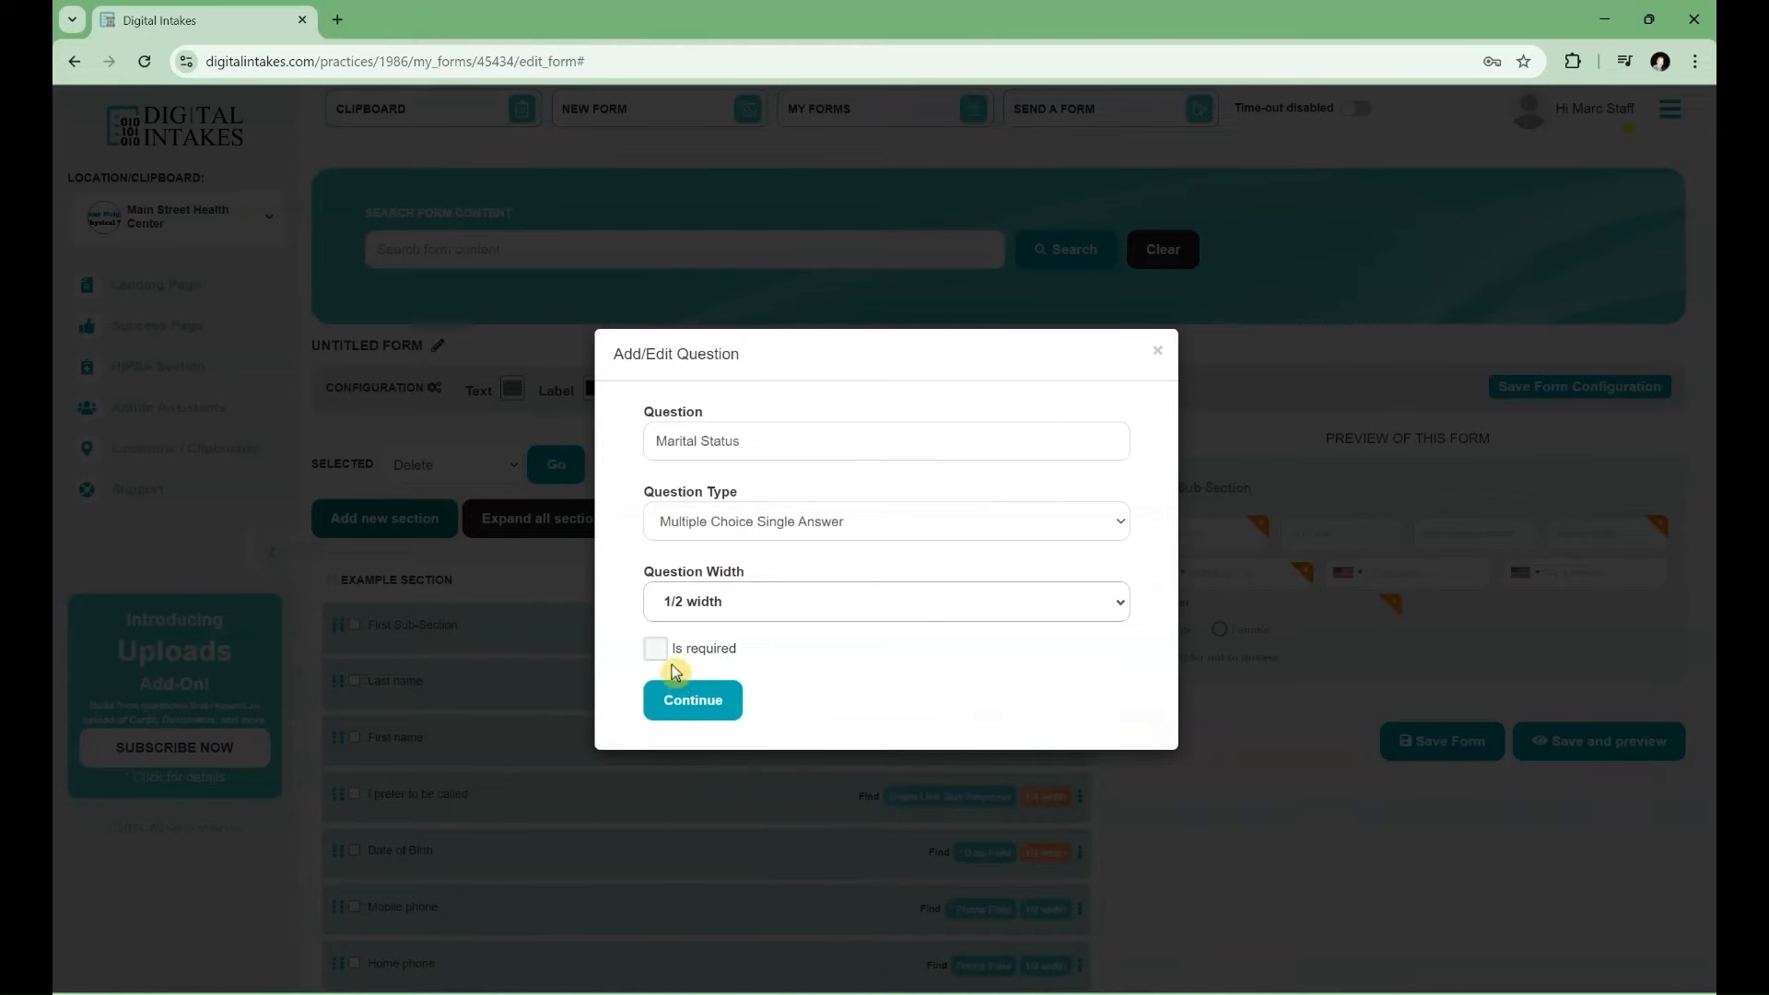
left_click(692, 700)
Give the Marital Status question the answer options "Single", "Married", "Divorced" and "Widowed" and submit it.
type("Single")
left_click(704, 551)
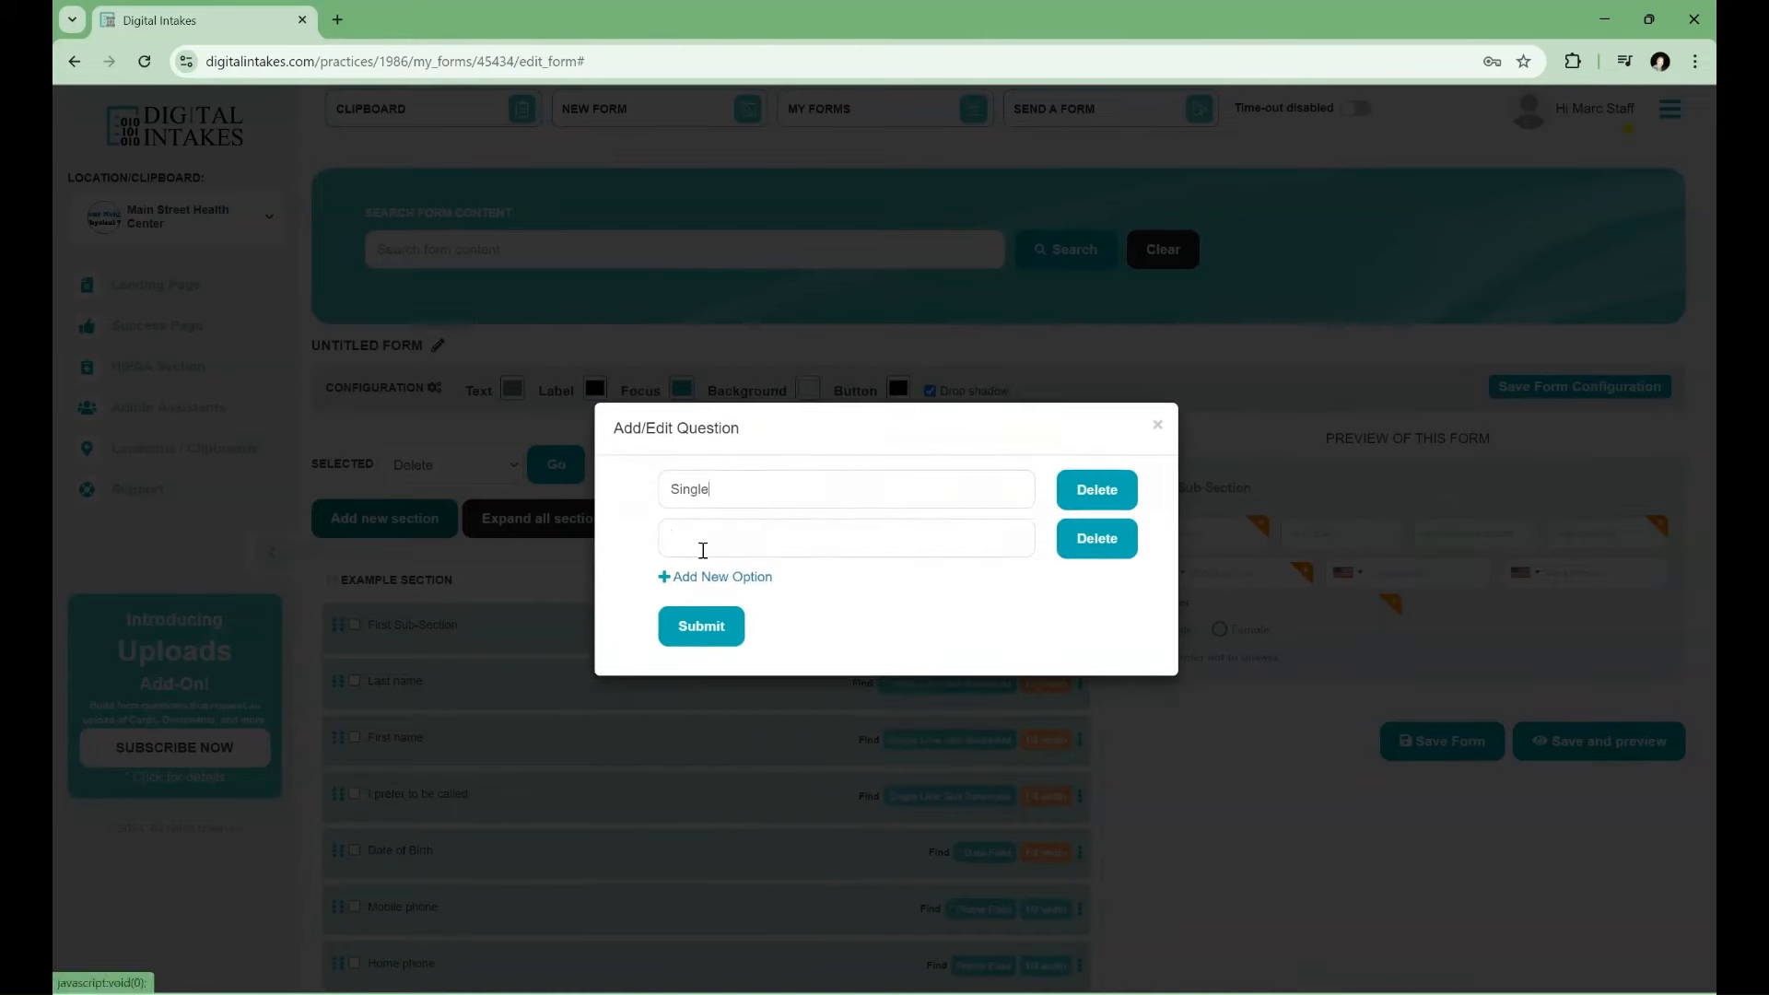
type("Married")
left_click(700, 577)
type("Divorced")
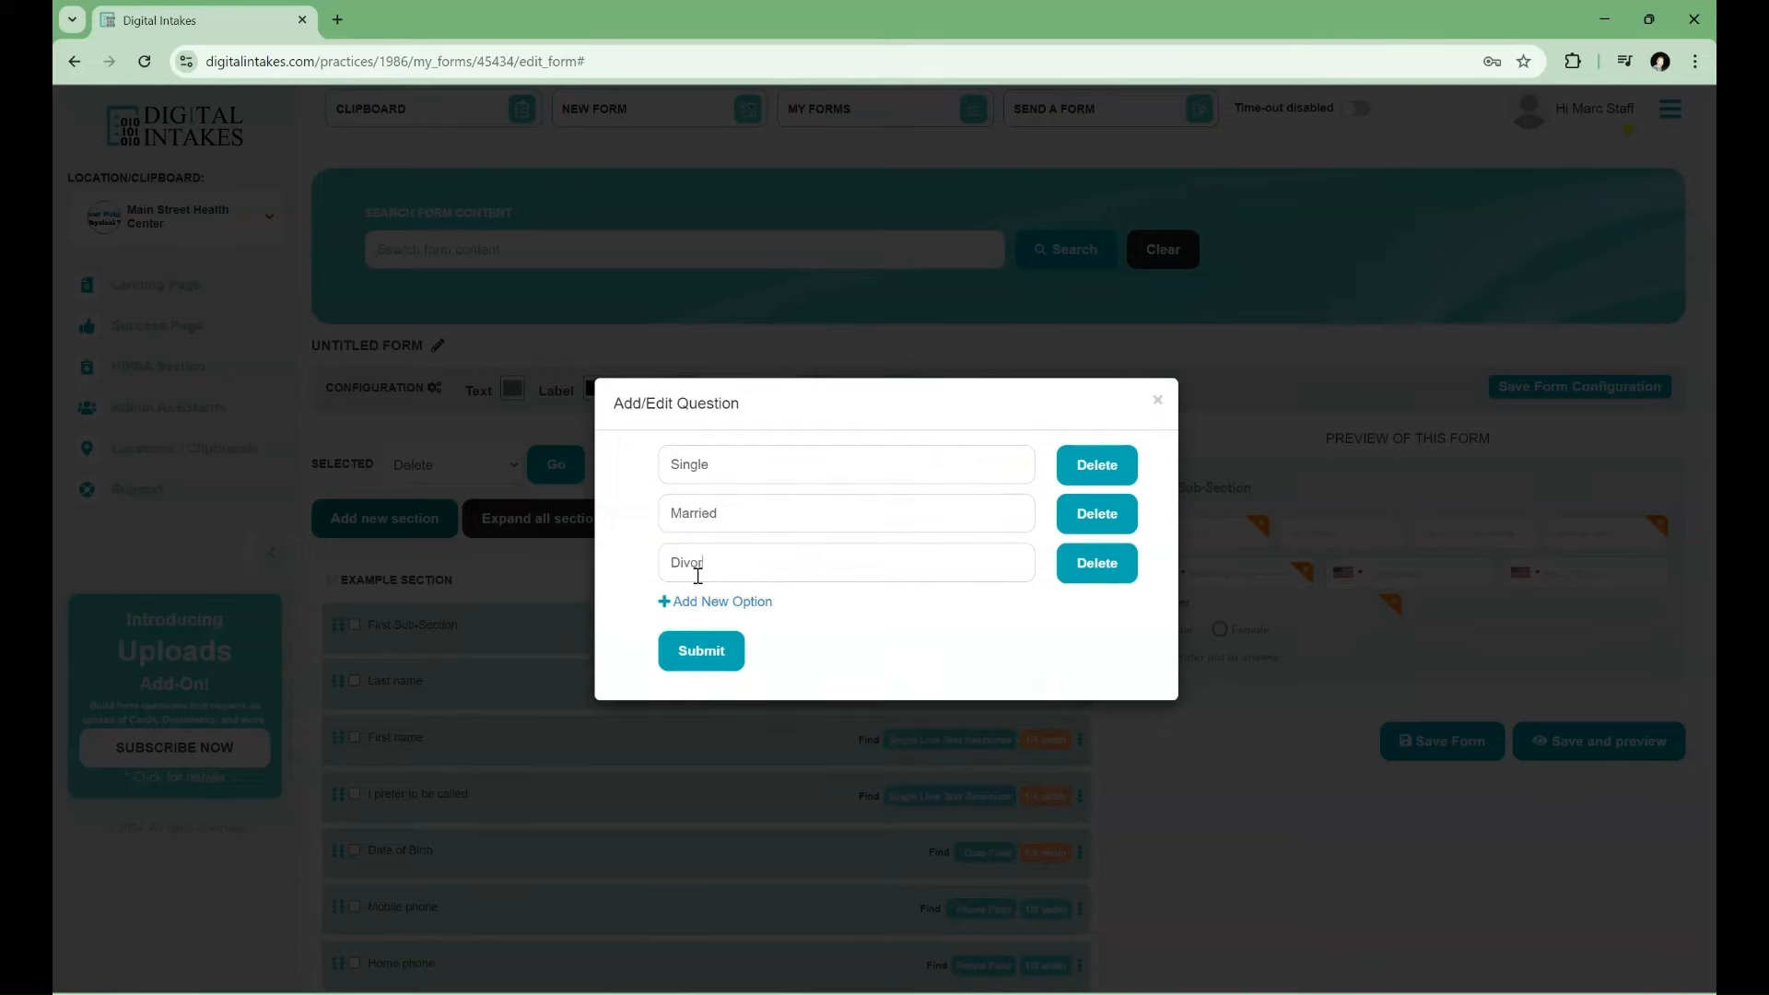
left_click(700, 601)
type("Widowed")
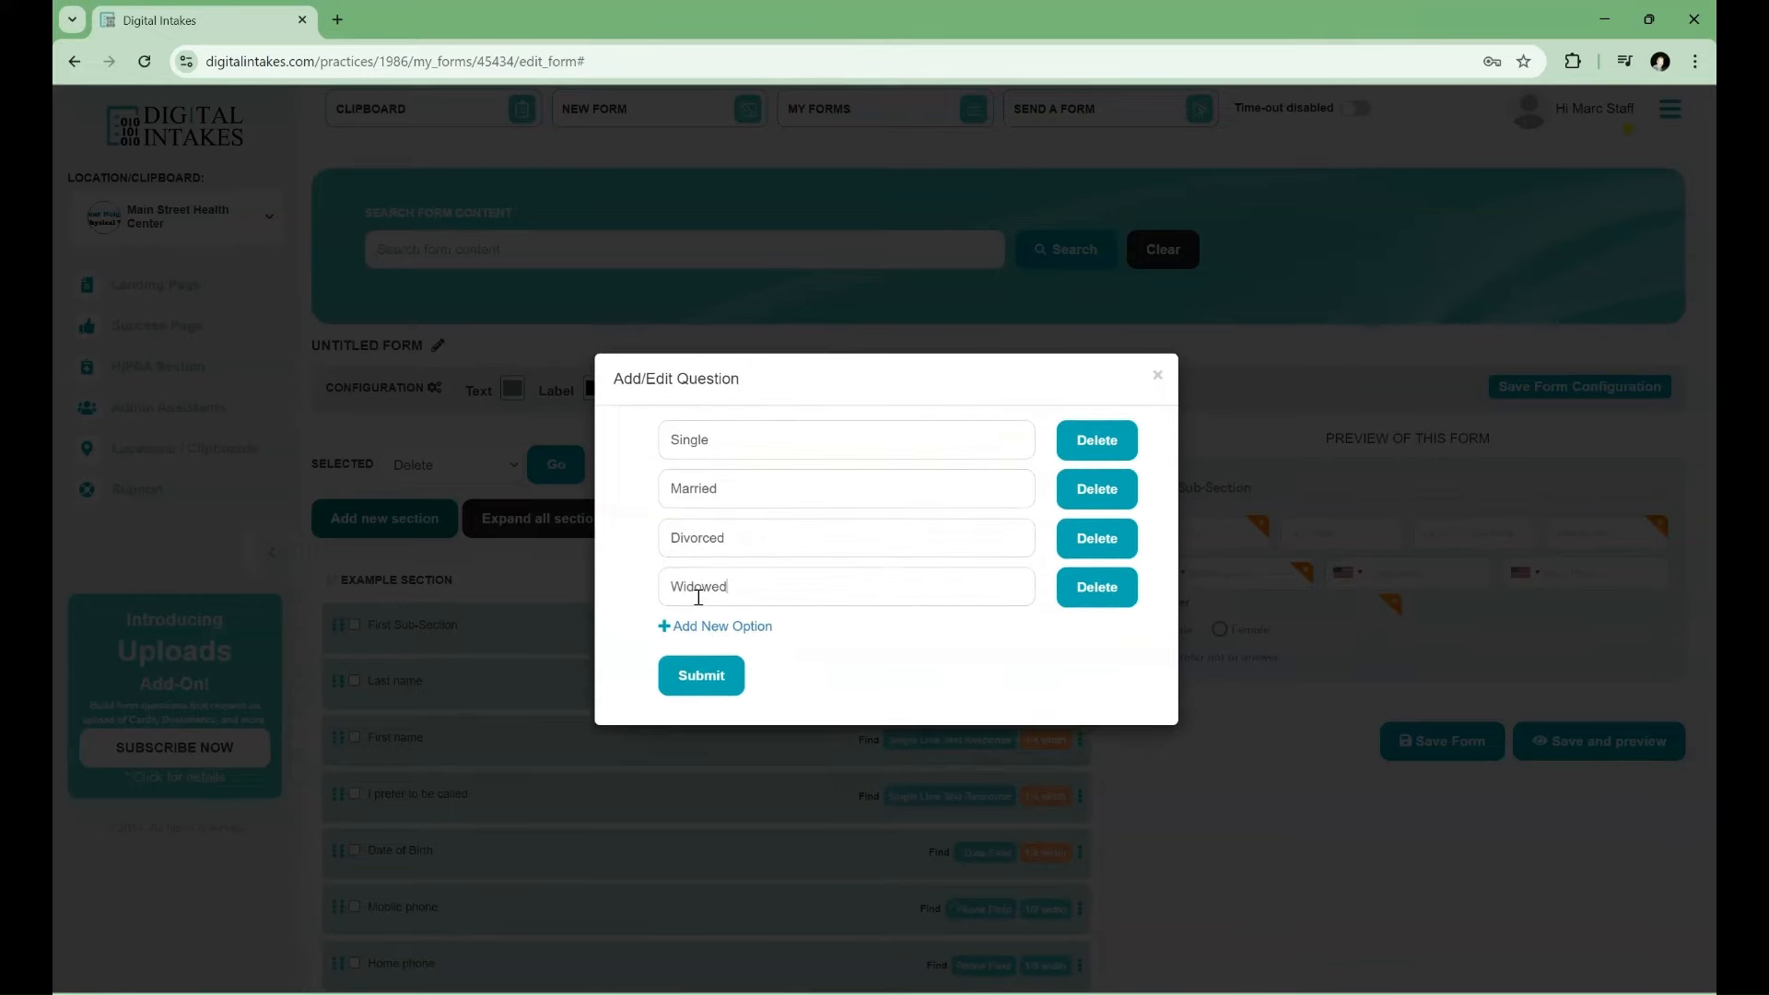
left_click(700, 675)
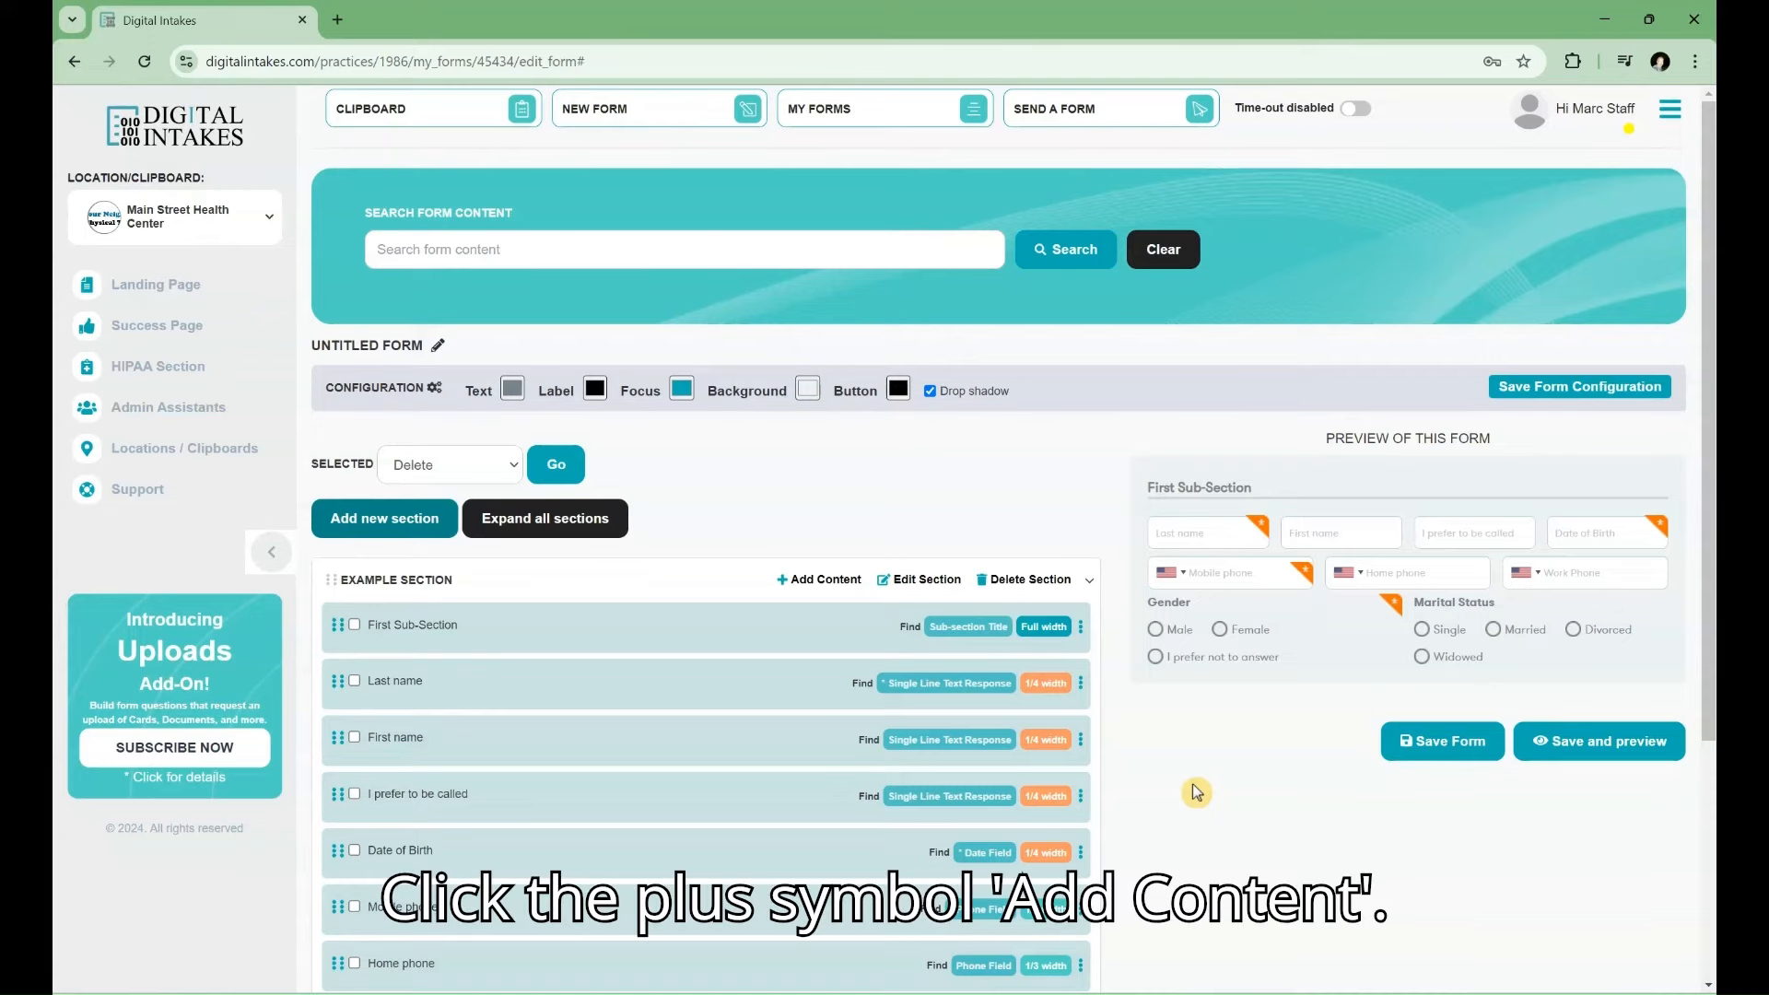
Add an untitled, optional Paragraph Text item with the standard Lorem ipsum passage at full width to the Example Section.
left_click(834, 584)
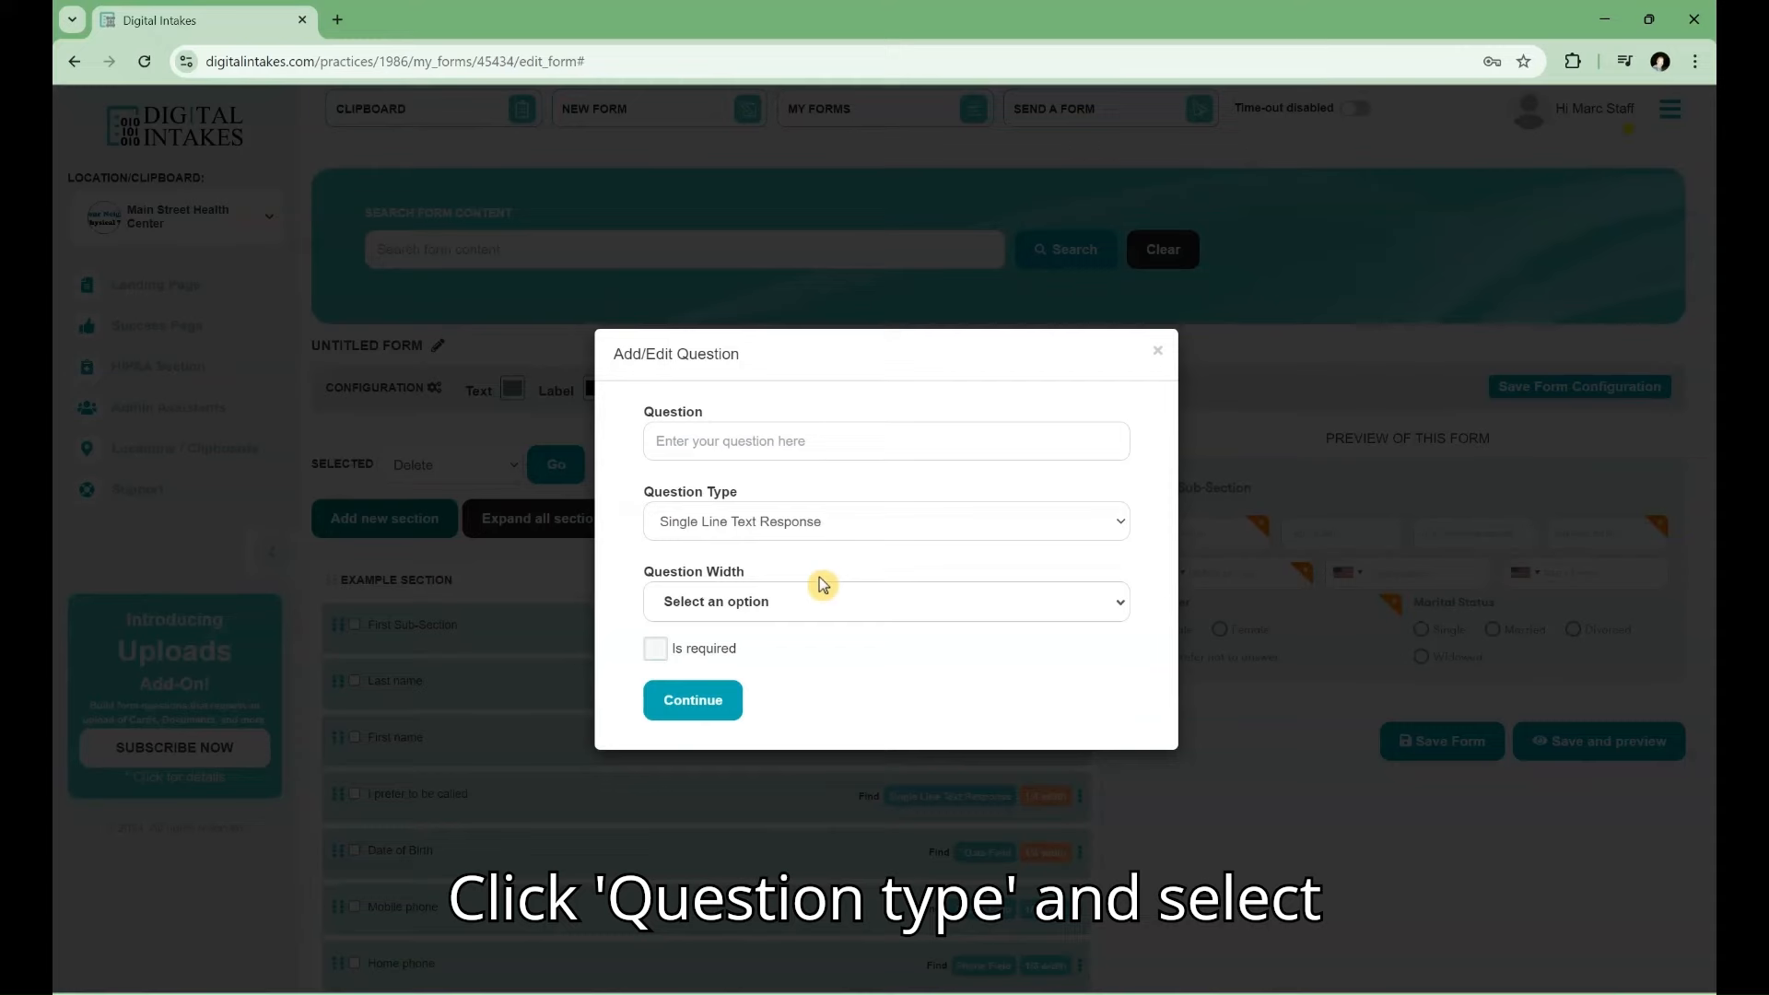
left_click(788, 519)
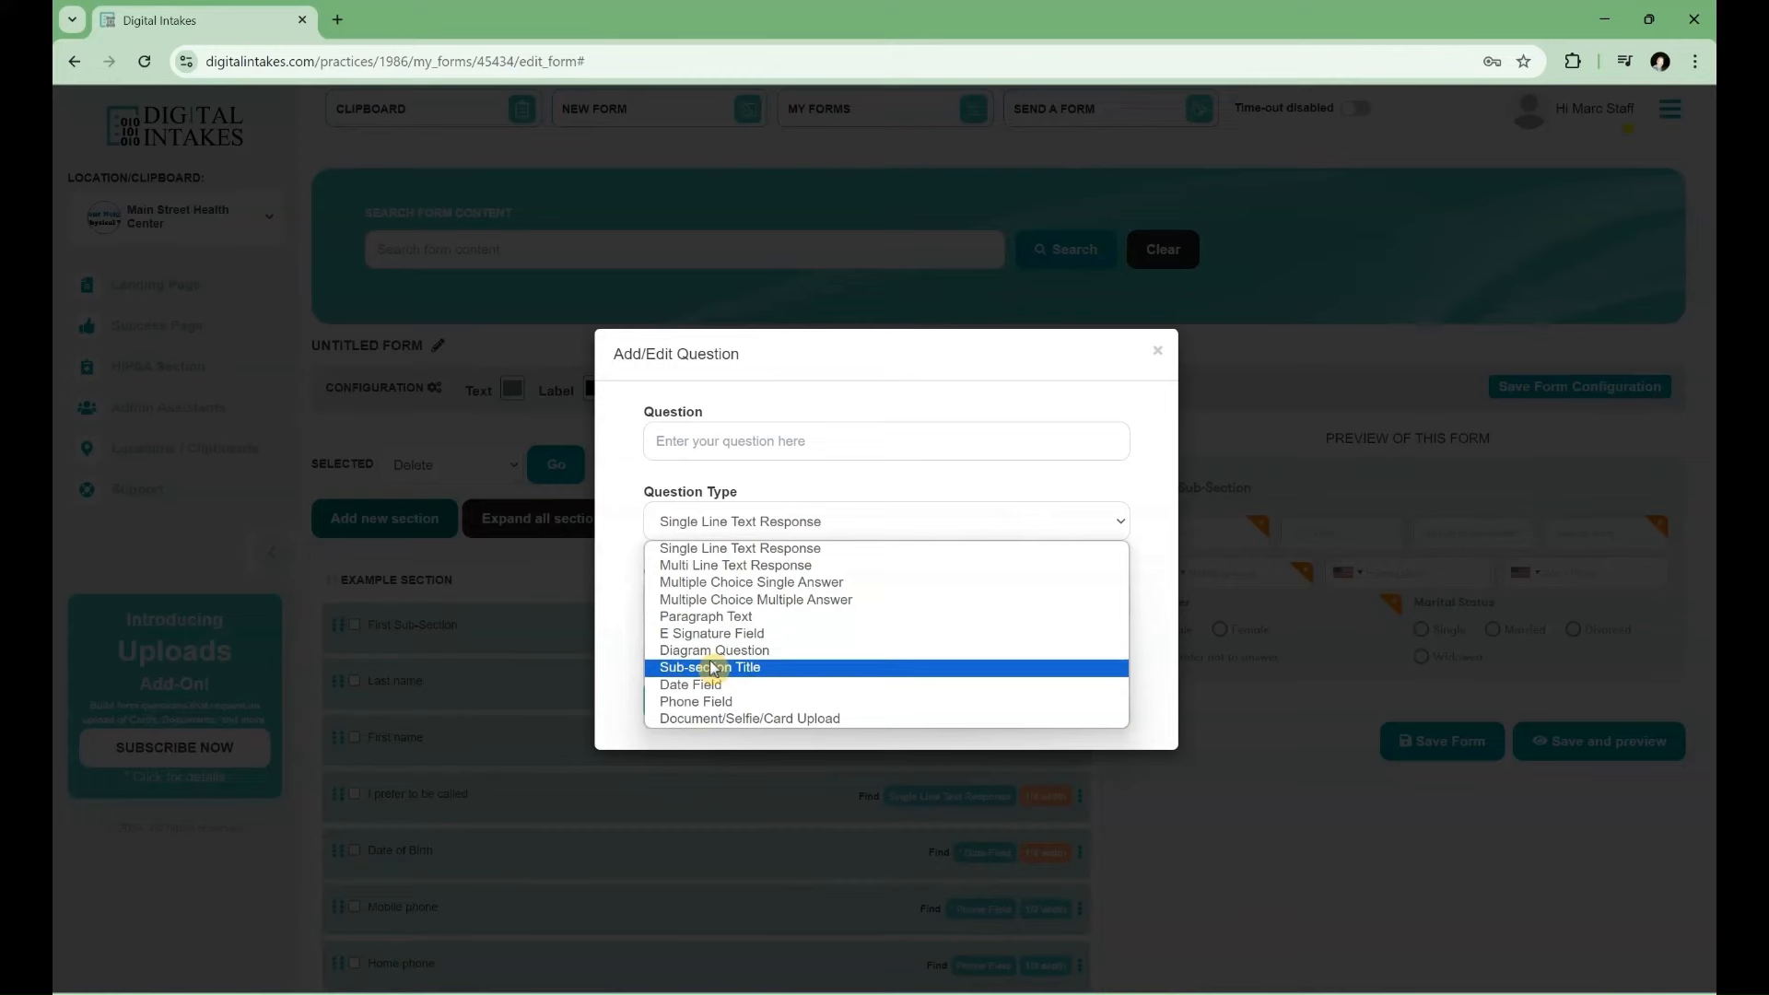
left_click(718, 616)
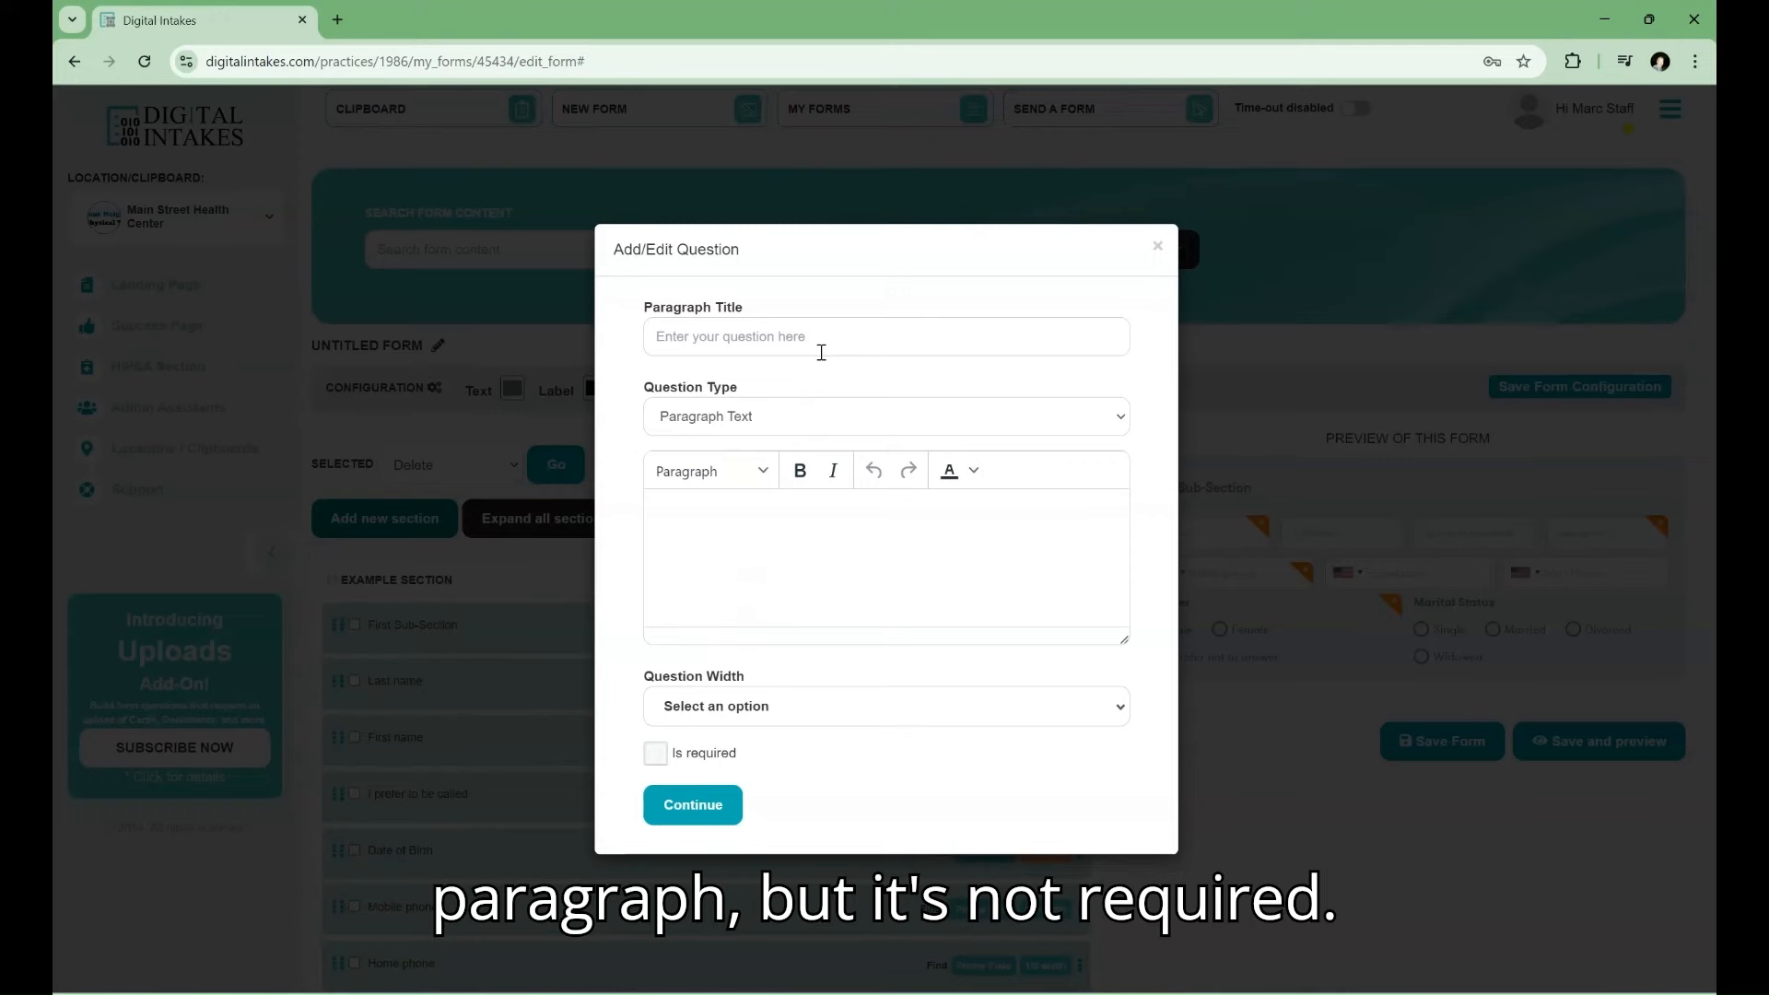
left_click(818, 512)
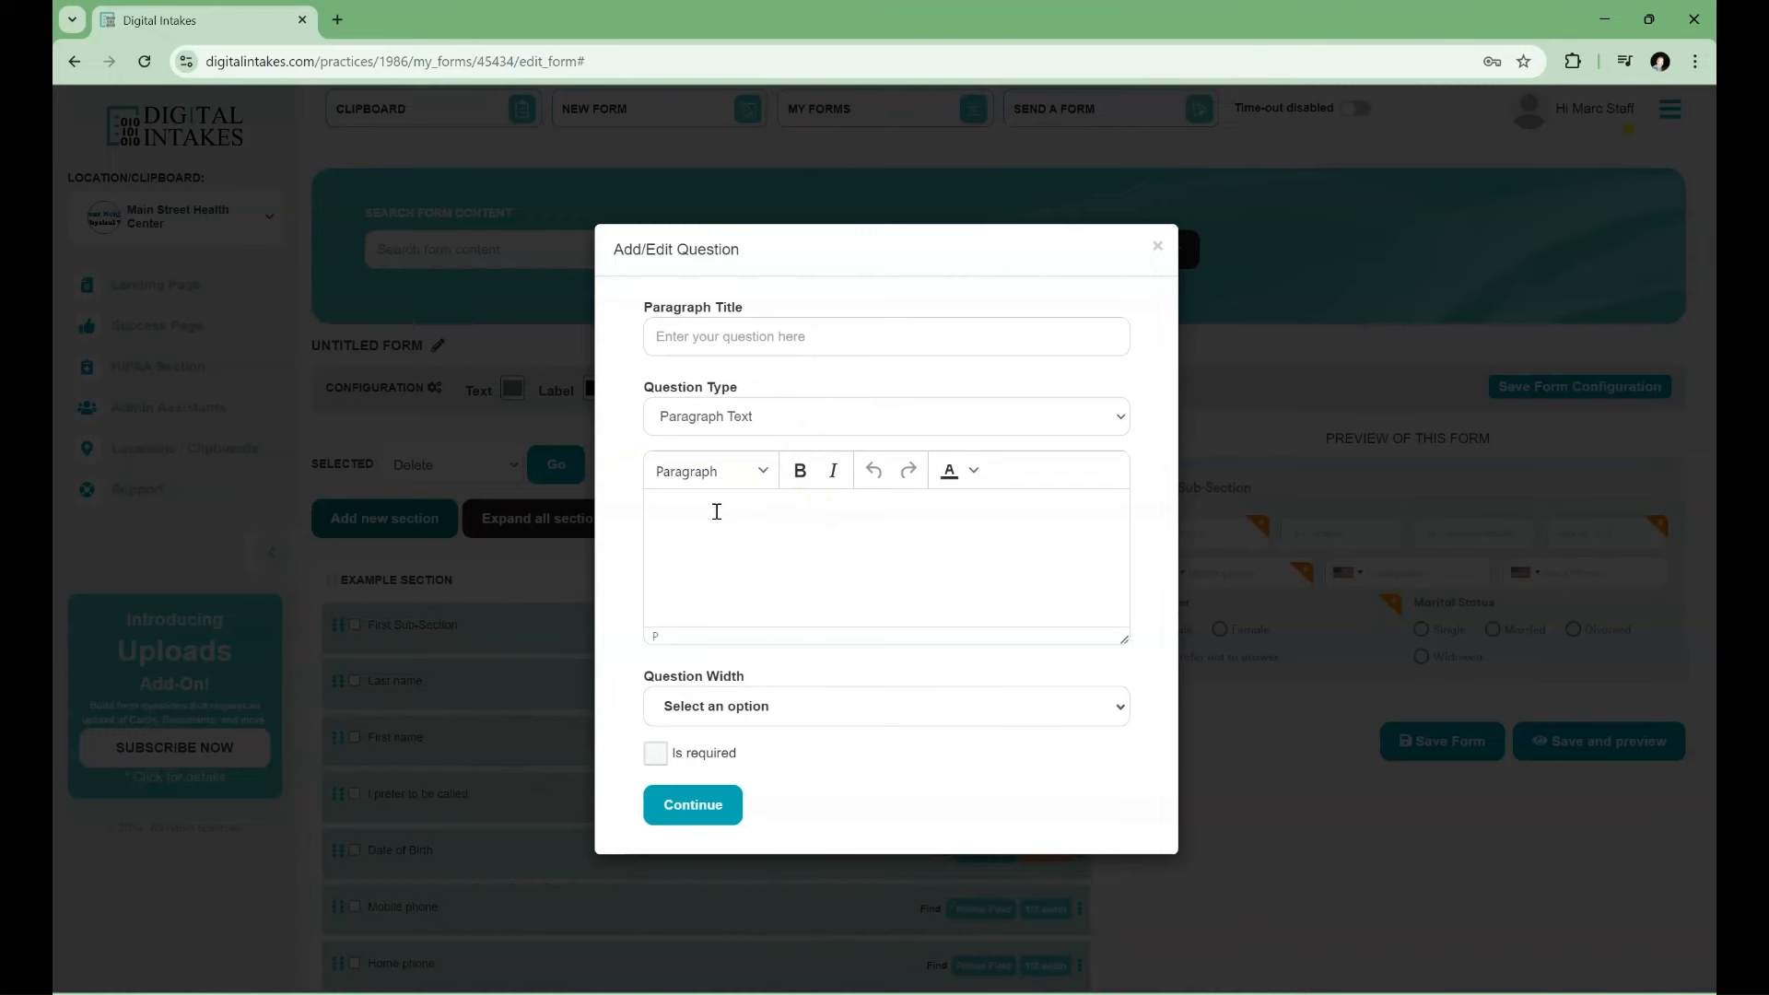
type("Lorem ipsum dolor sit amet, consectetur adipiscing elit, sed do eiusmod tempor incididunt ut labore et dolore magna aliqua. Ut enim ad minim veniam, quis nostrud exercitation ullamco laboris nisi ut aliquip ex ea commodo consequat. Duis aute irure dolor in reprehenderit in voluptate velit esse cillum dolore eu fugiat nulla pariatur. Excepteur sint occaecat cupidatat non proident, sunt in culpa qui officia deserunt mollit anim id est laborum.")
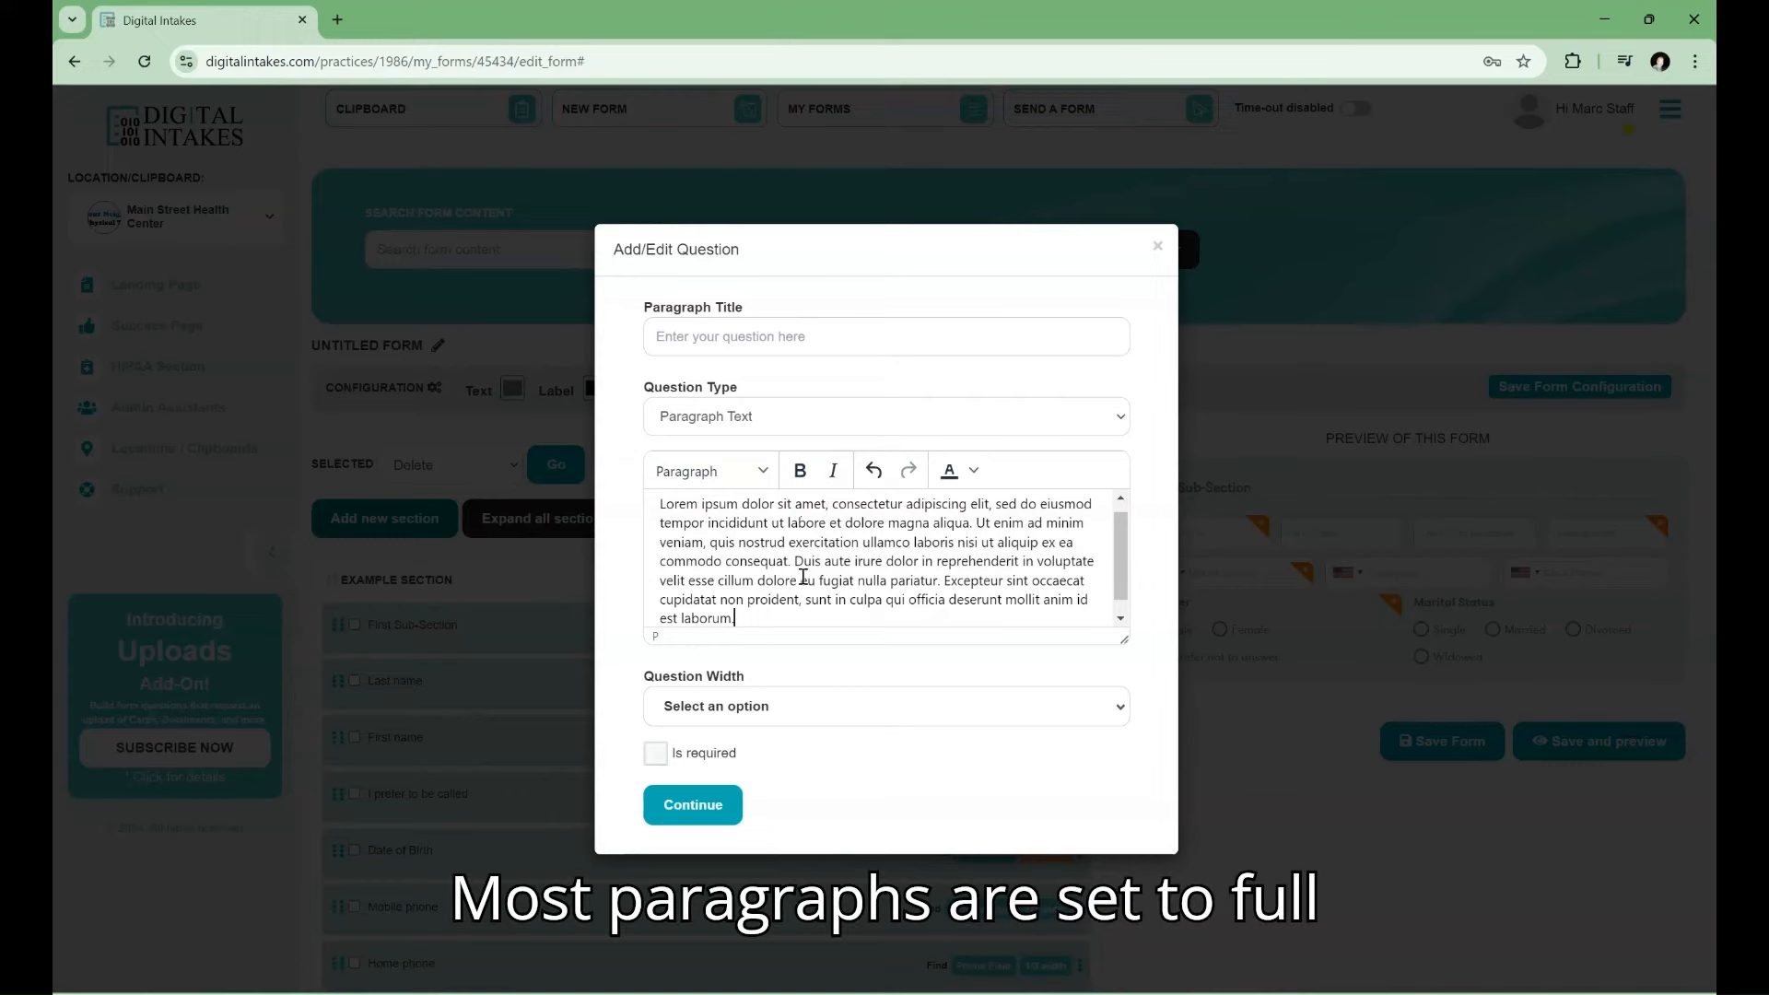
left_click(789, 721)
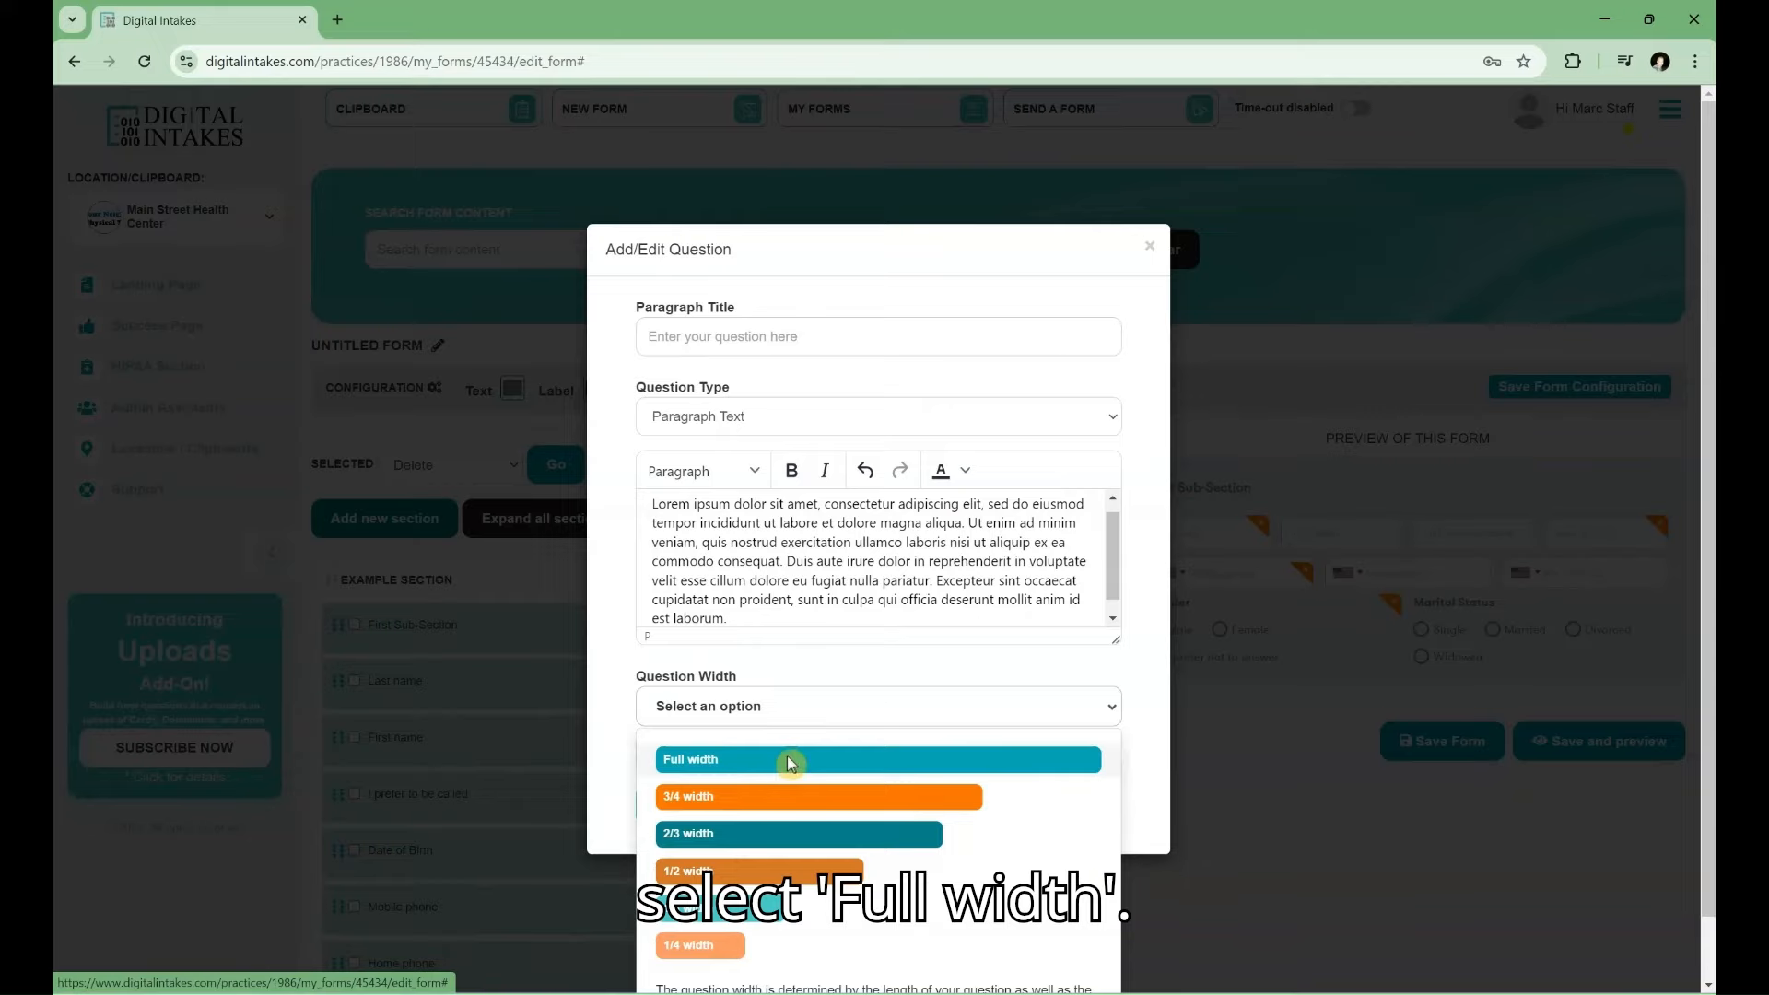
left_click(791, 763)
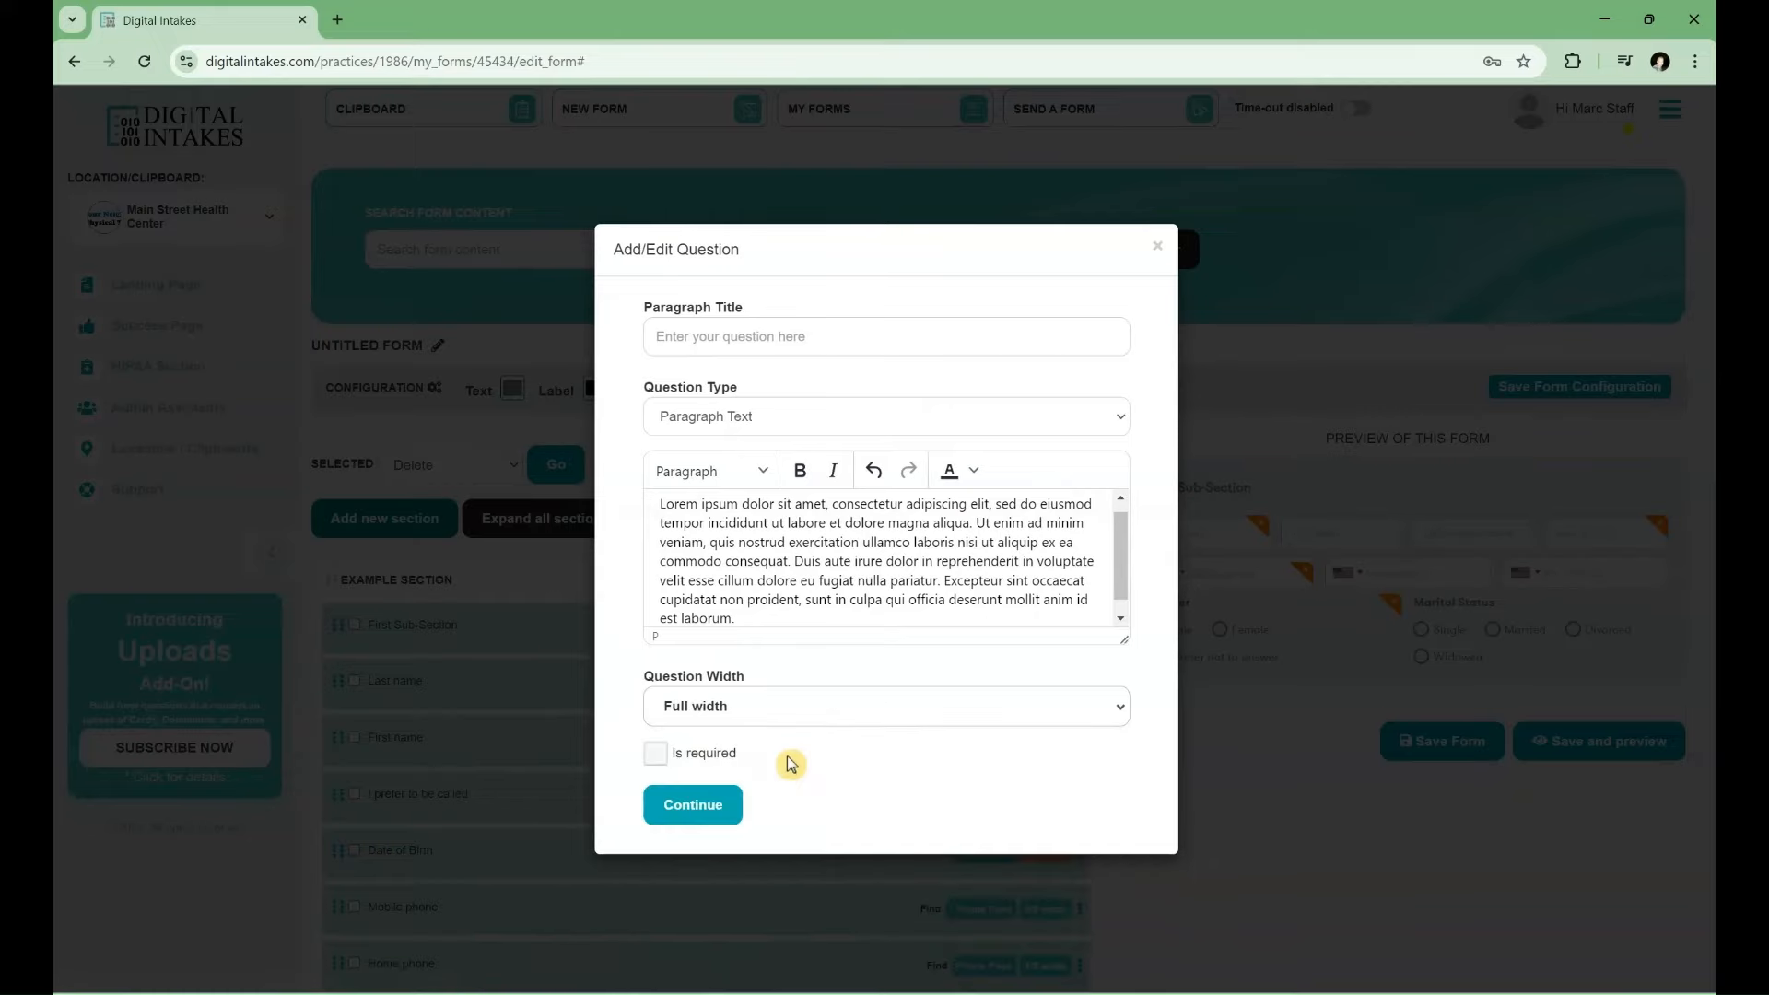
left_click(702, 807)
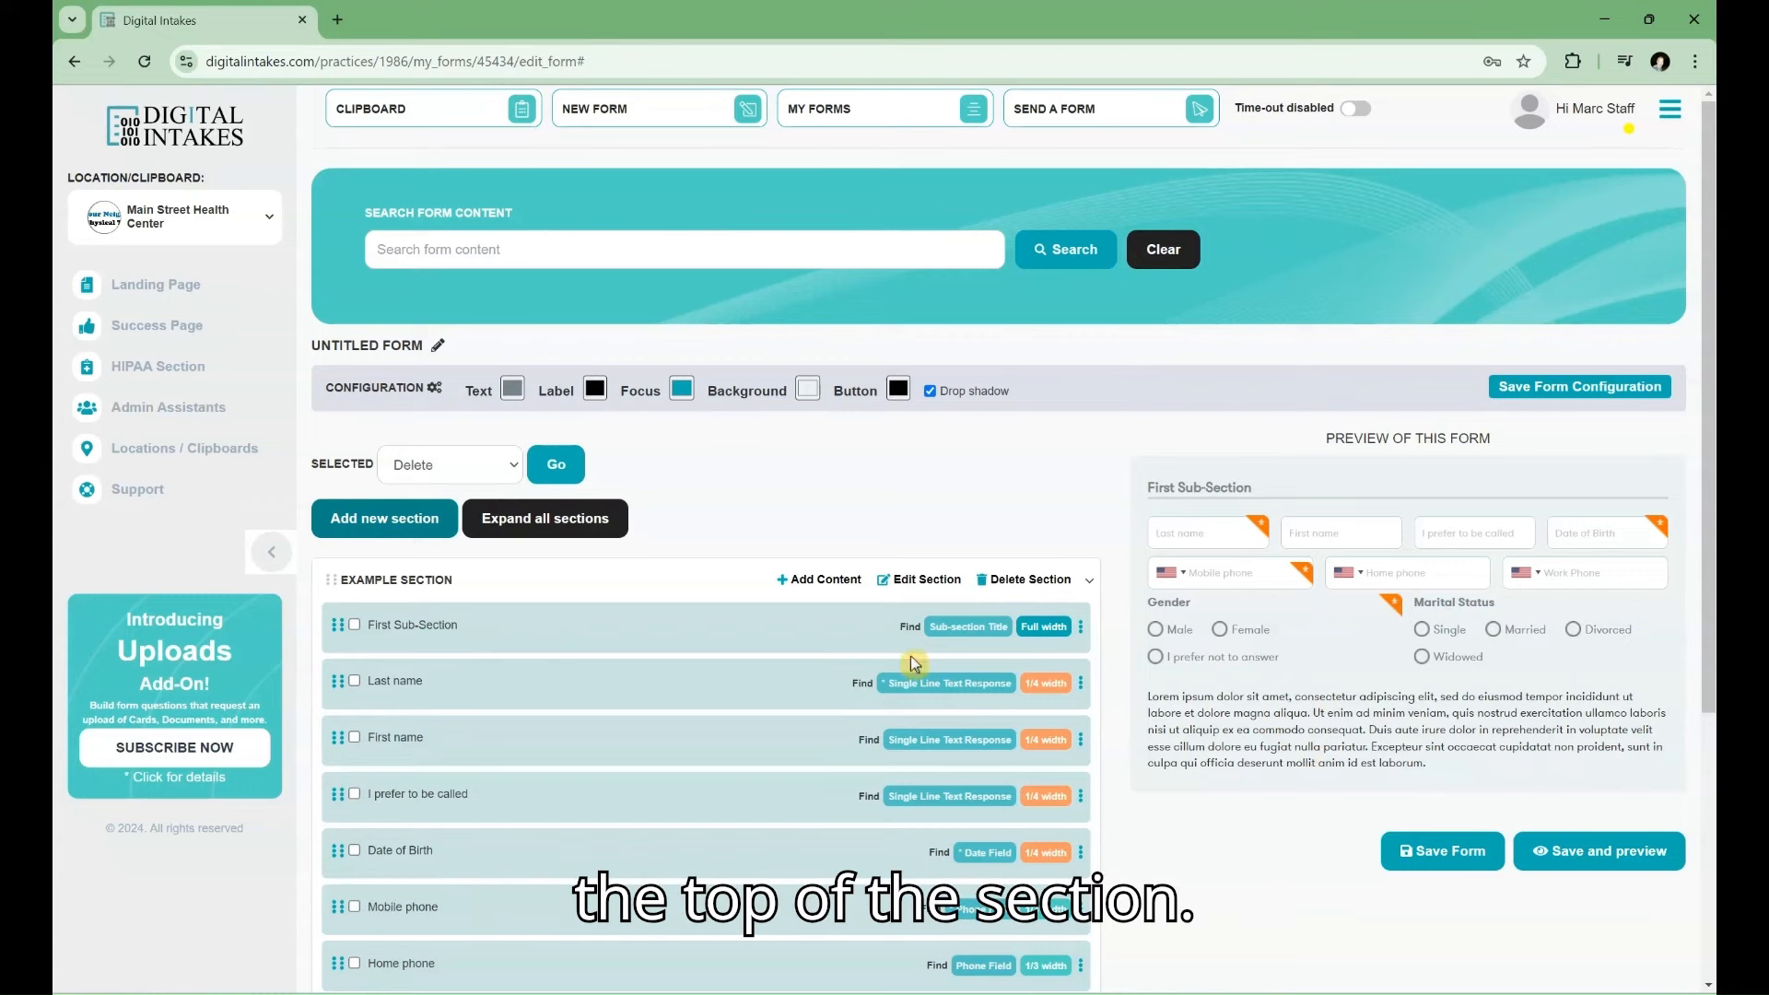
Add a required E Signature Field to the Example Section.
left_click(822, 581)
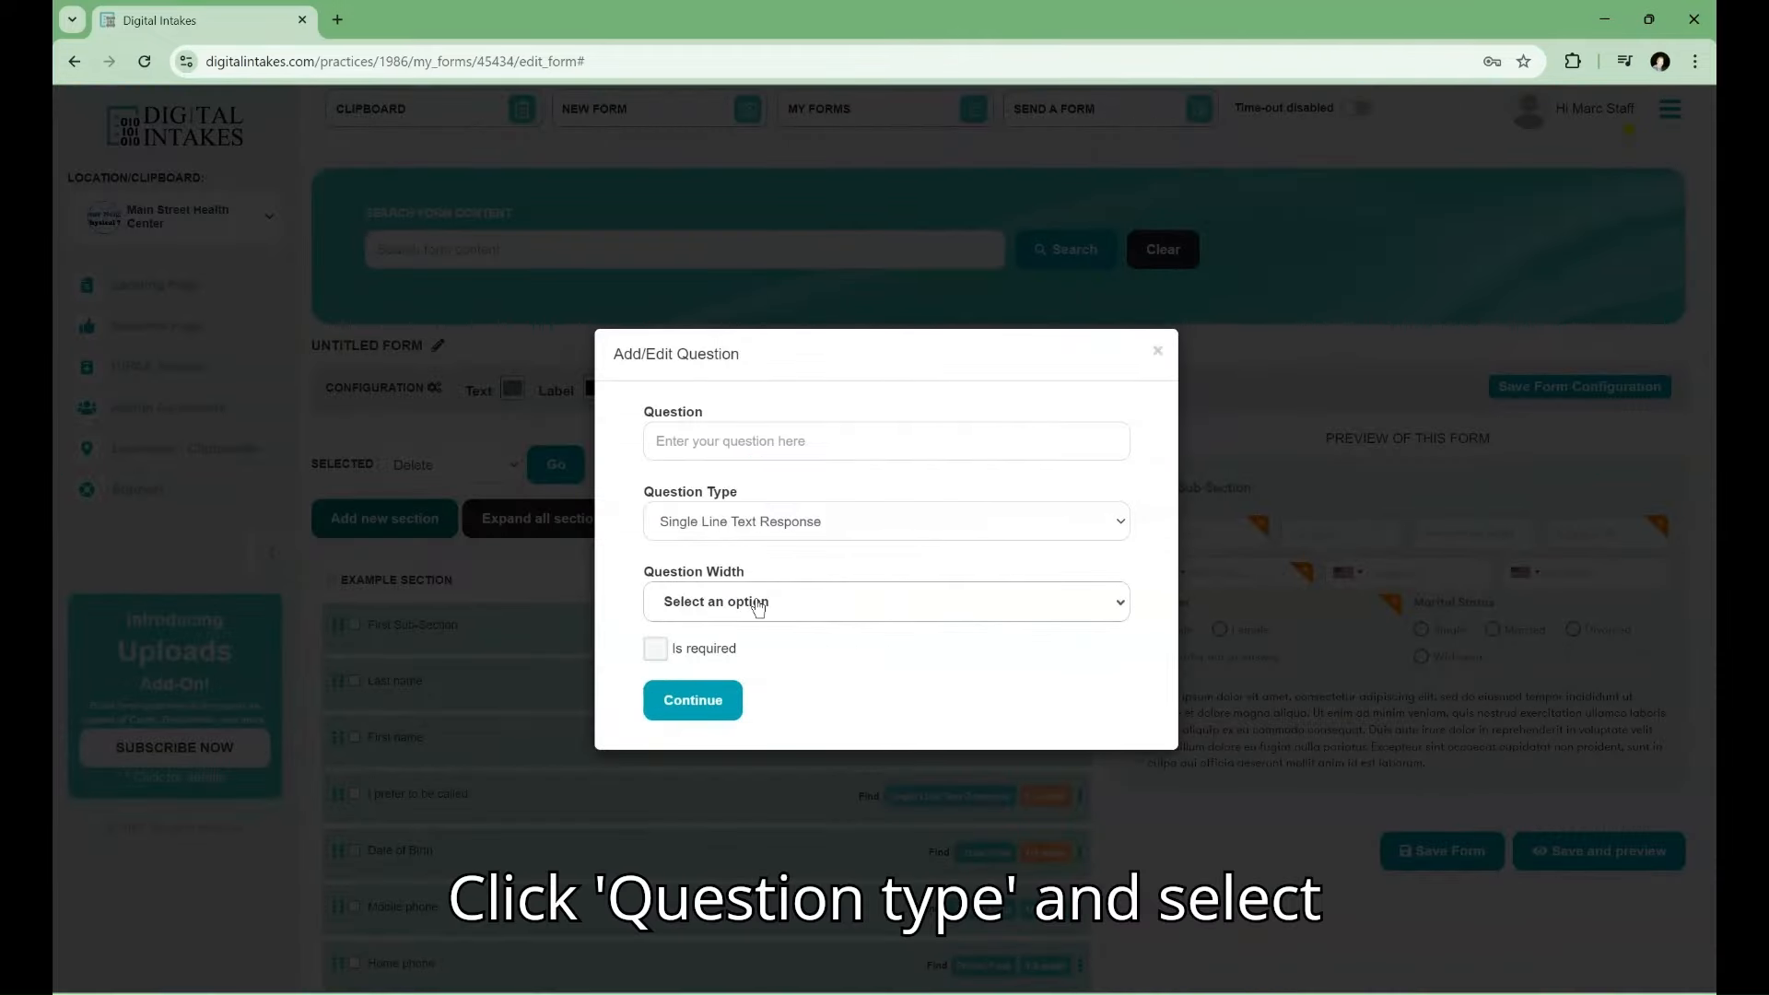
left_click(826, 538)
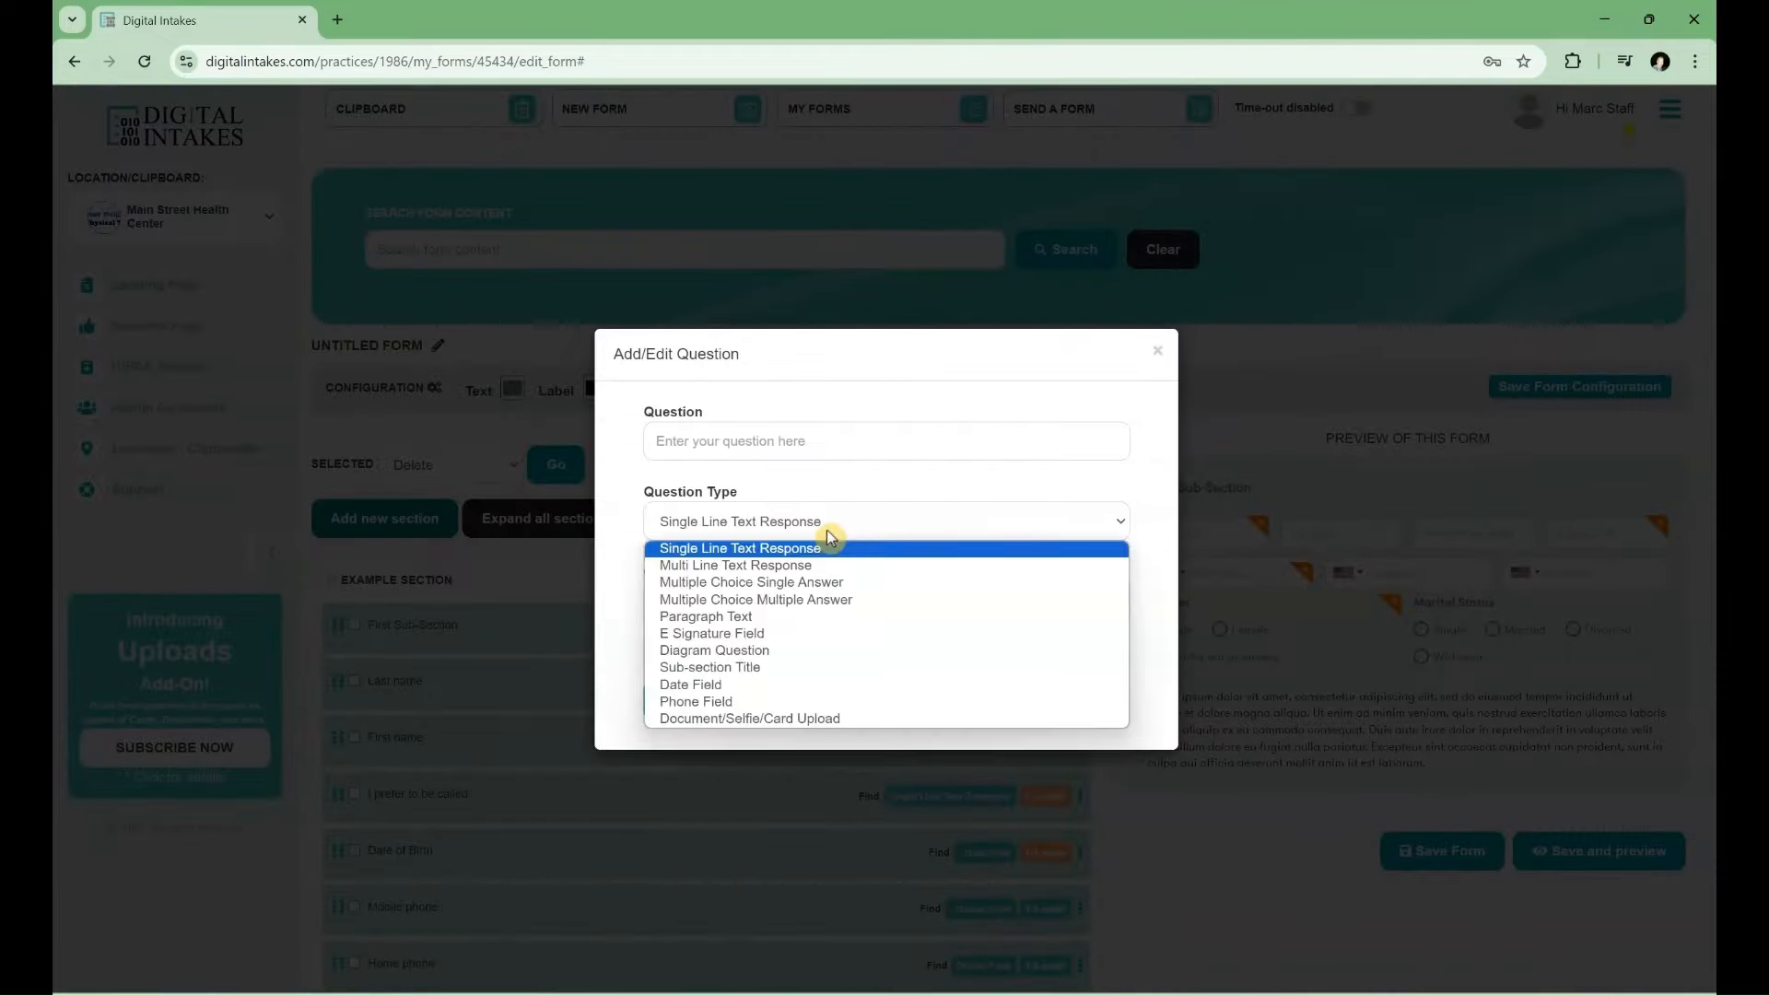
left_click(716, 635)
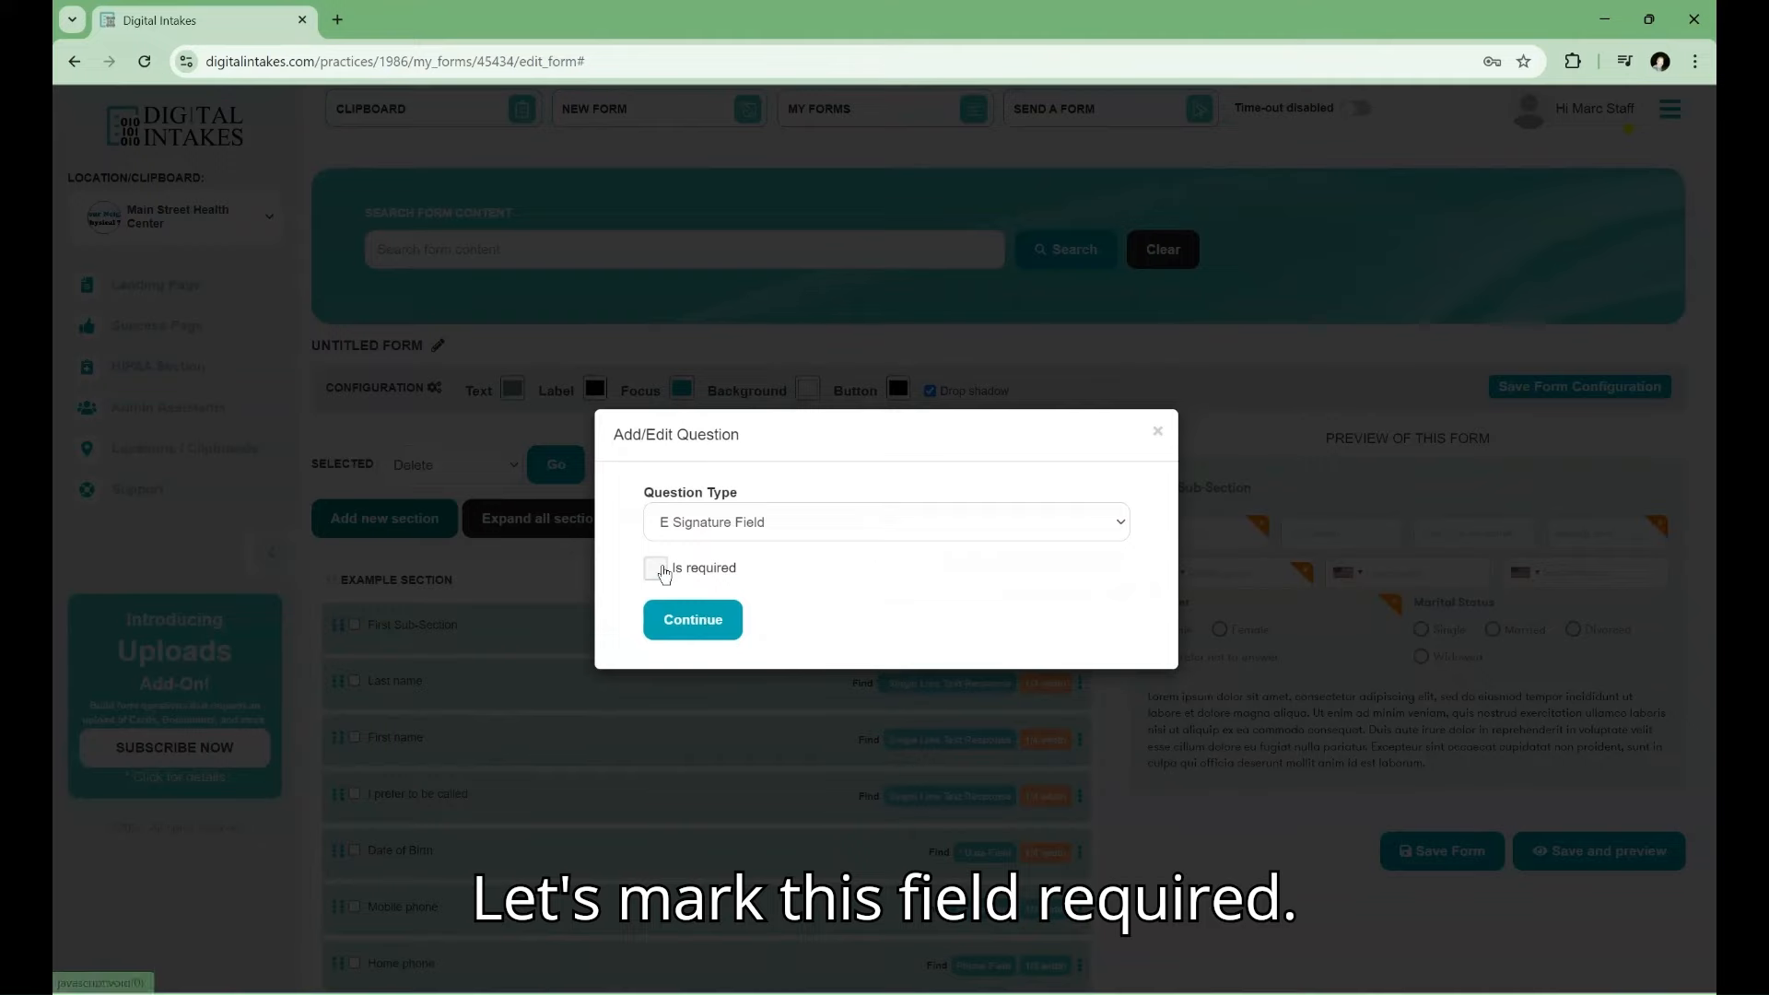
left_click(657, 568)
left_click(692, 620)
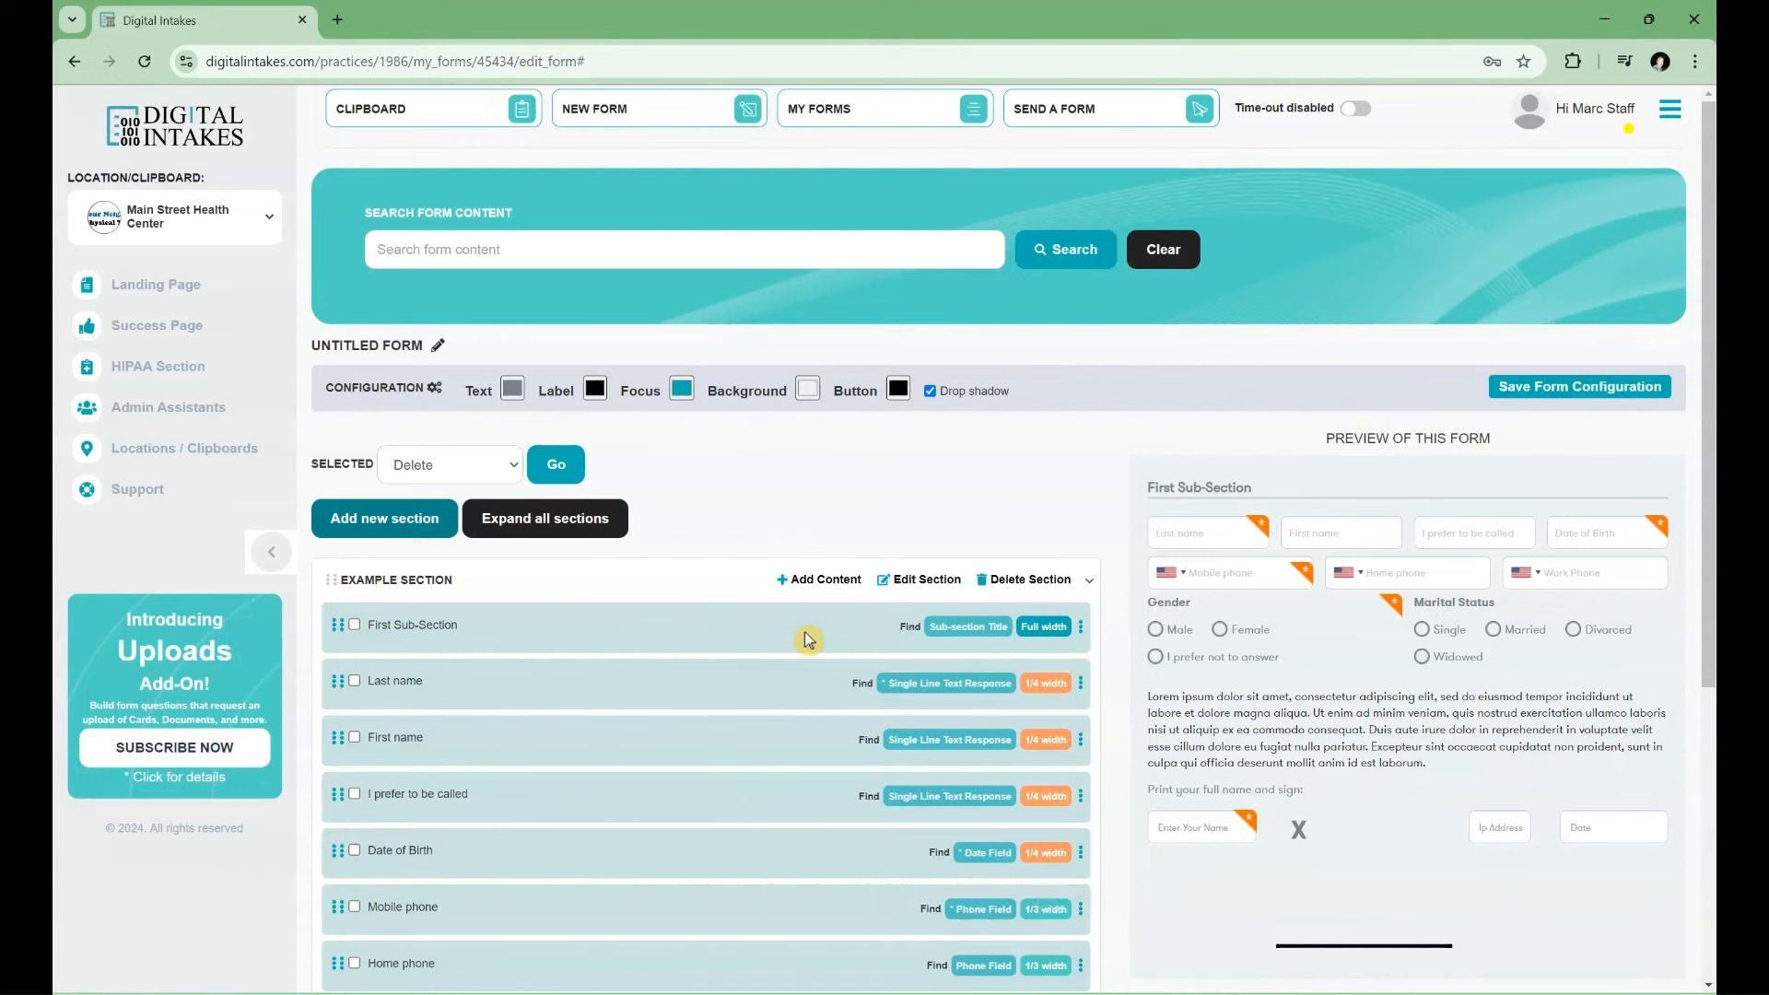
Save the form to My Forms under the name "New Test form".
left_click_drag(1706, 424, 1709, 662)
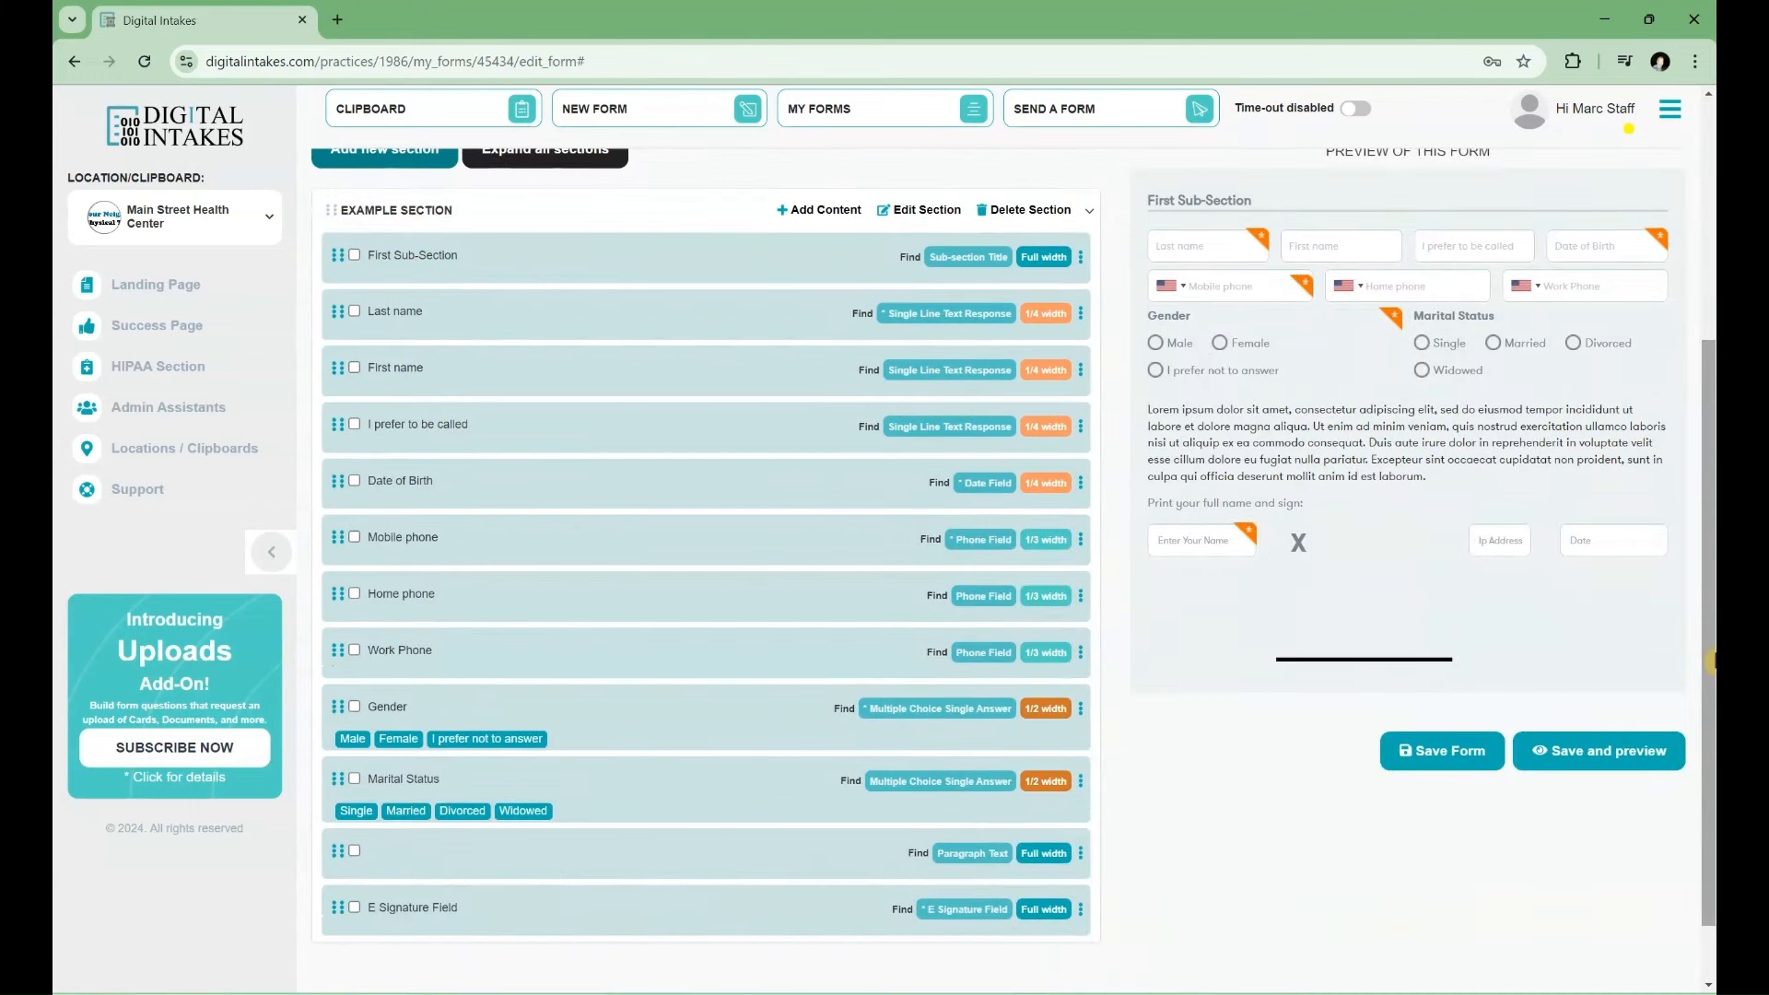
left_click(1442, 762)
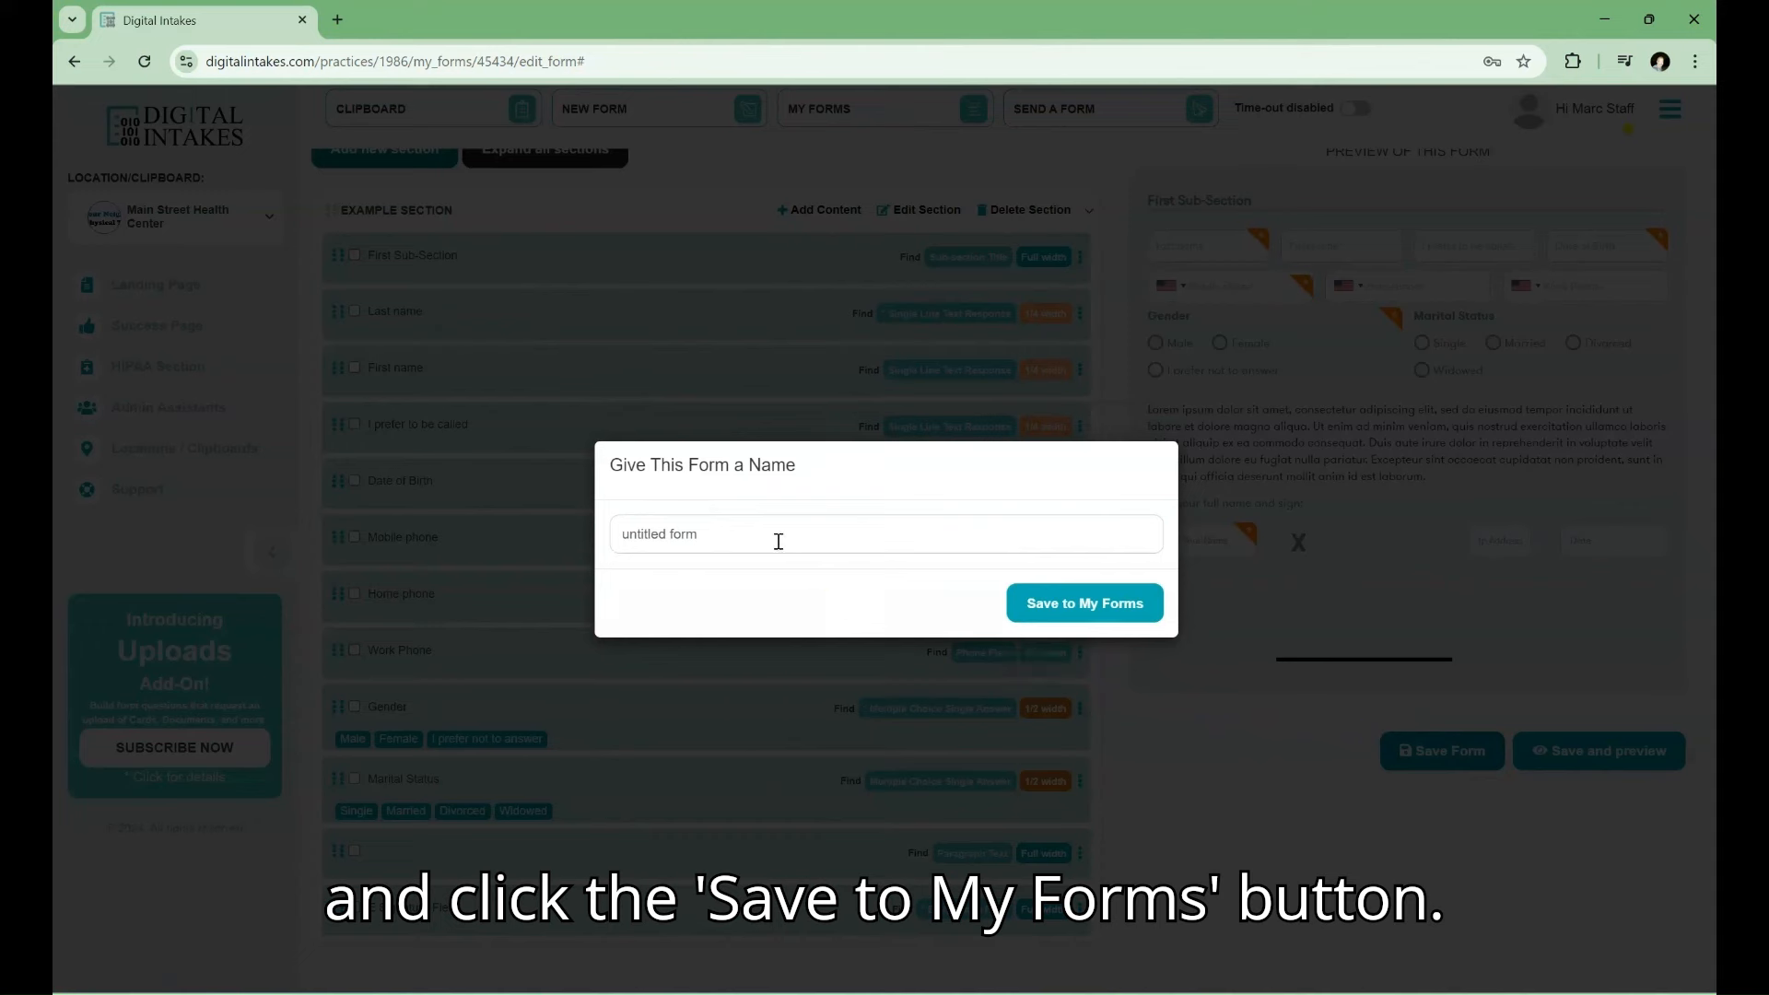
triple_click(716, 532)
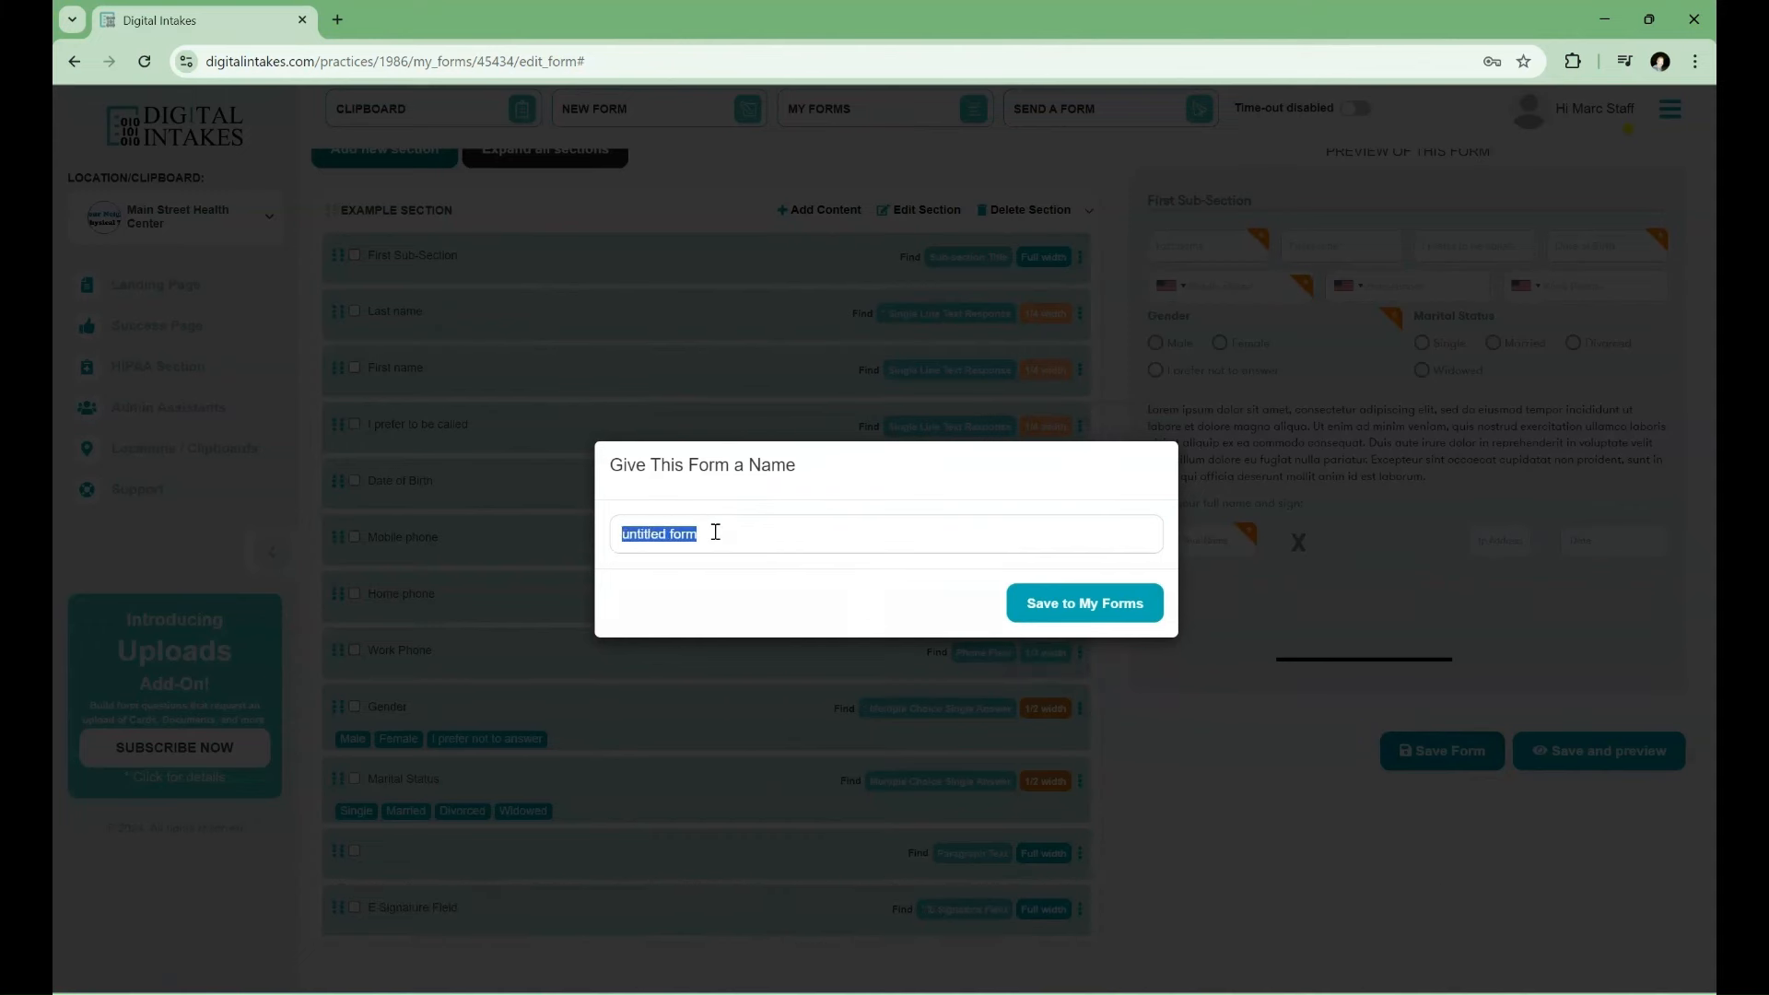
type("New Test form")
left_click(1073, 617)
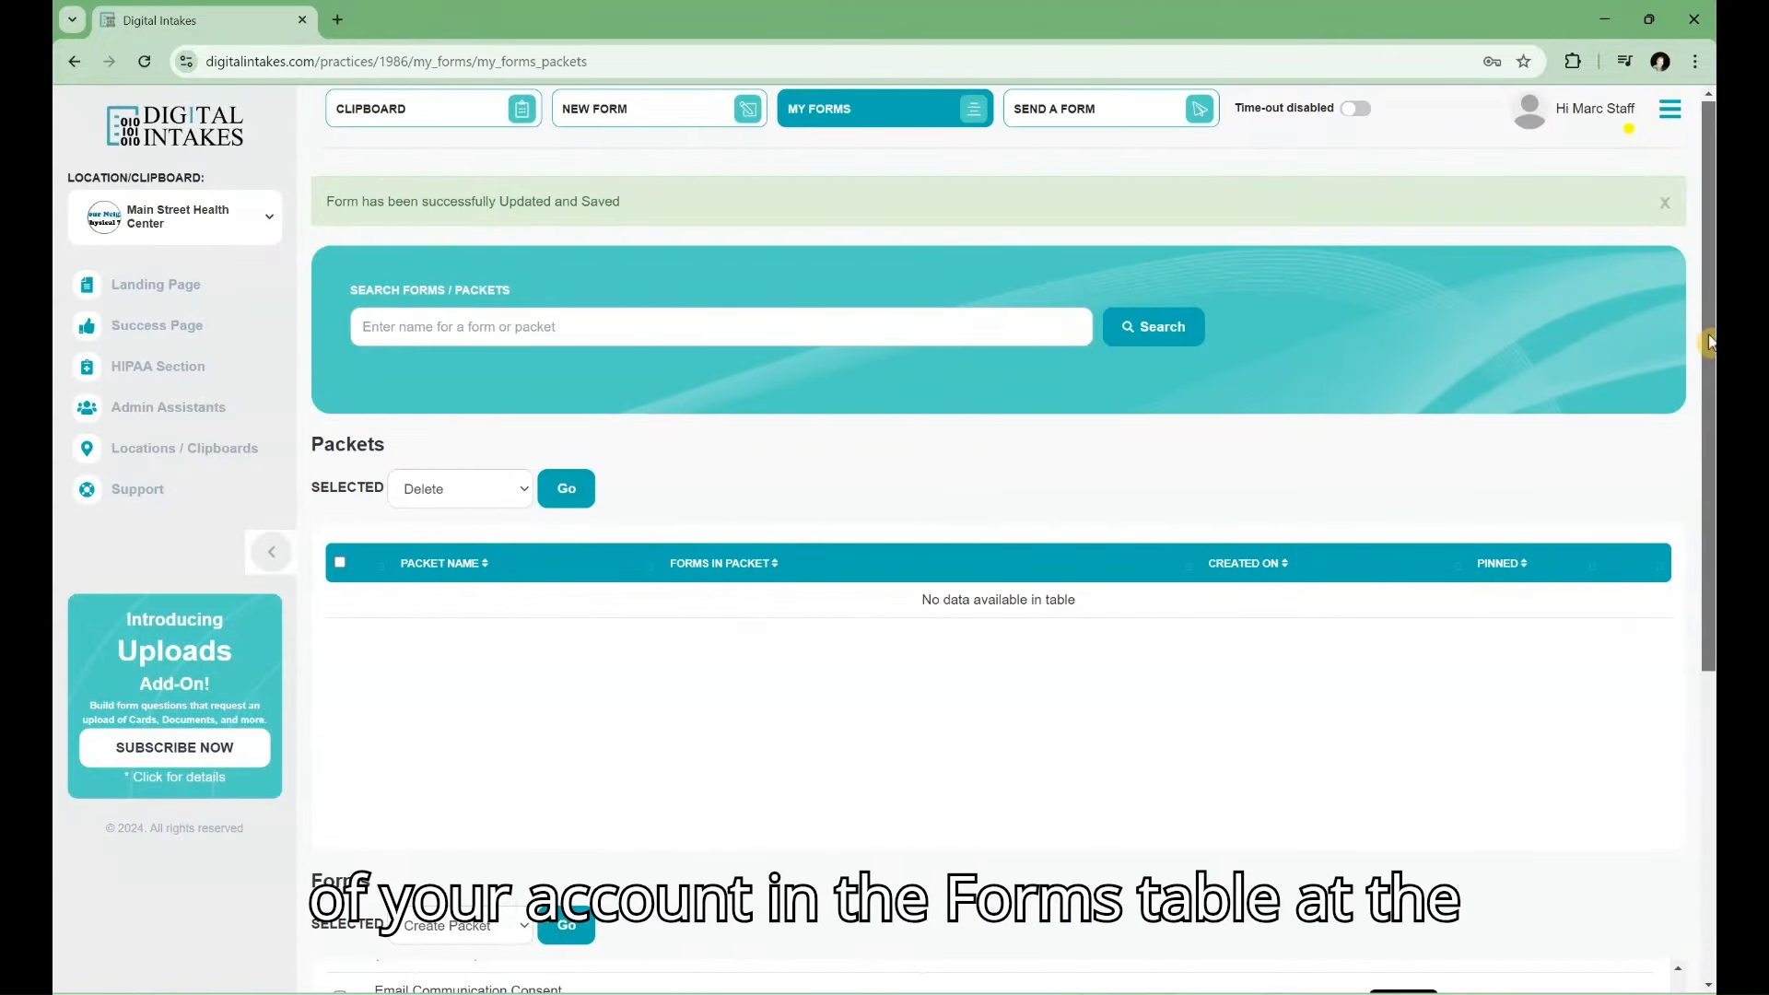
Pin "New Test form" in the Forms table and view it among the pinned forms.
left_click_drag(1710, 343, 1710, 647)
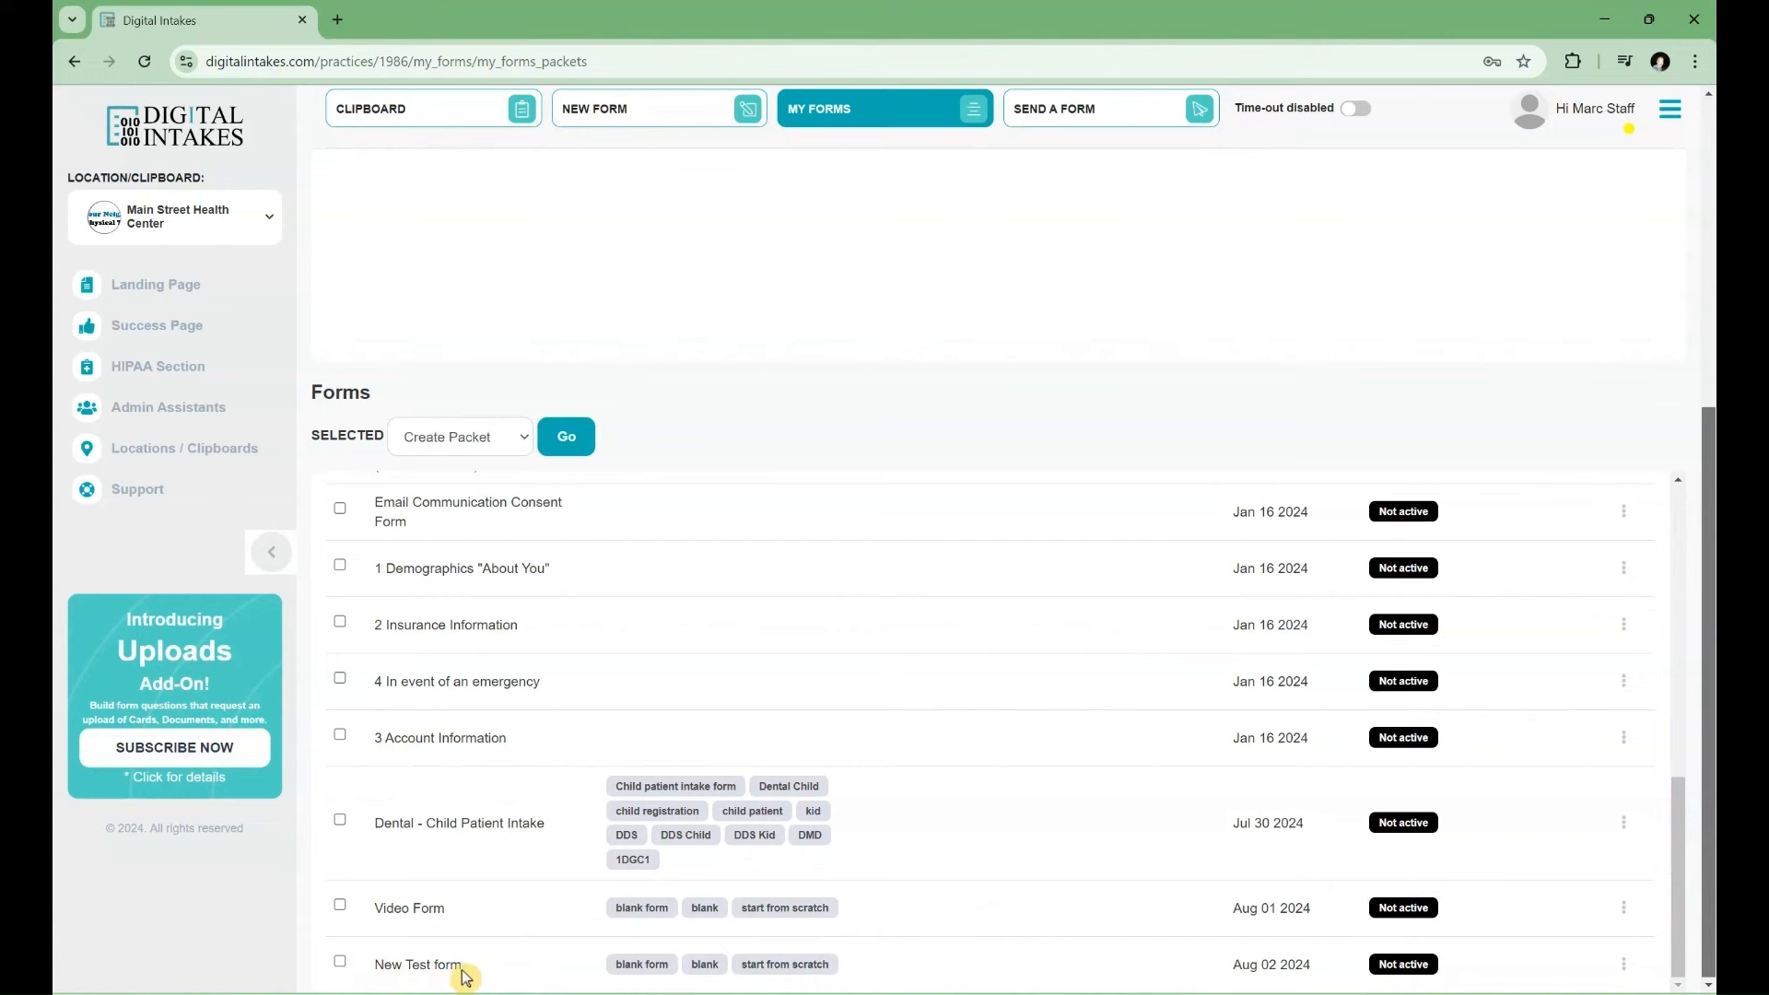
left_click(1625, 963)
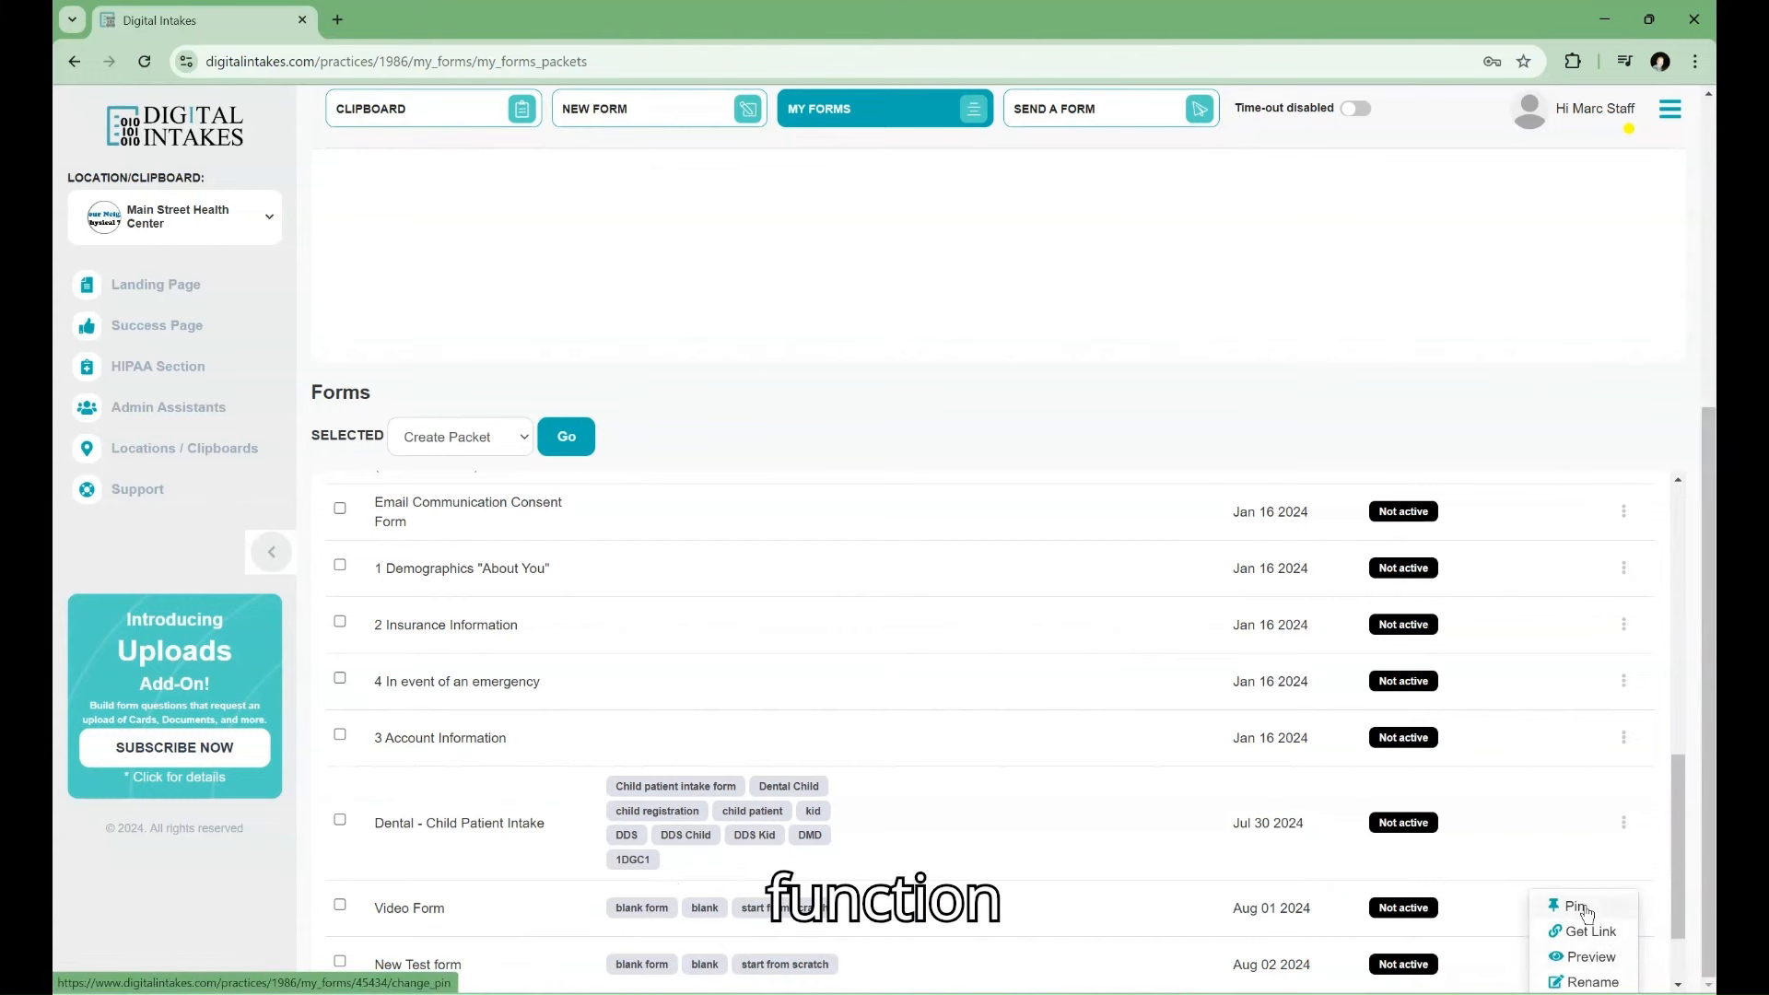
scroll(1679, 836, "down", 2)
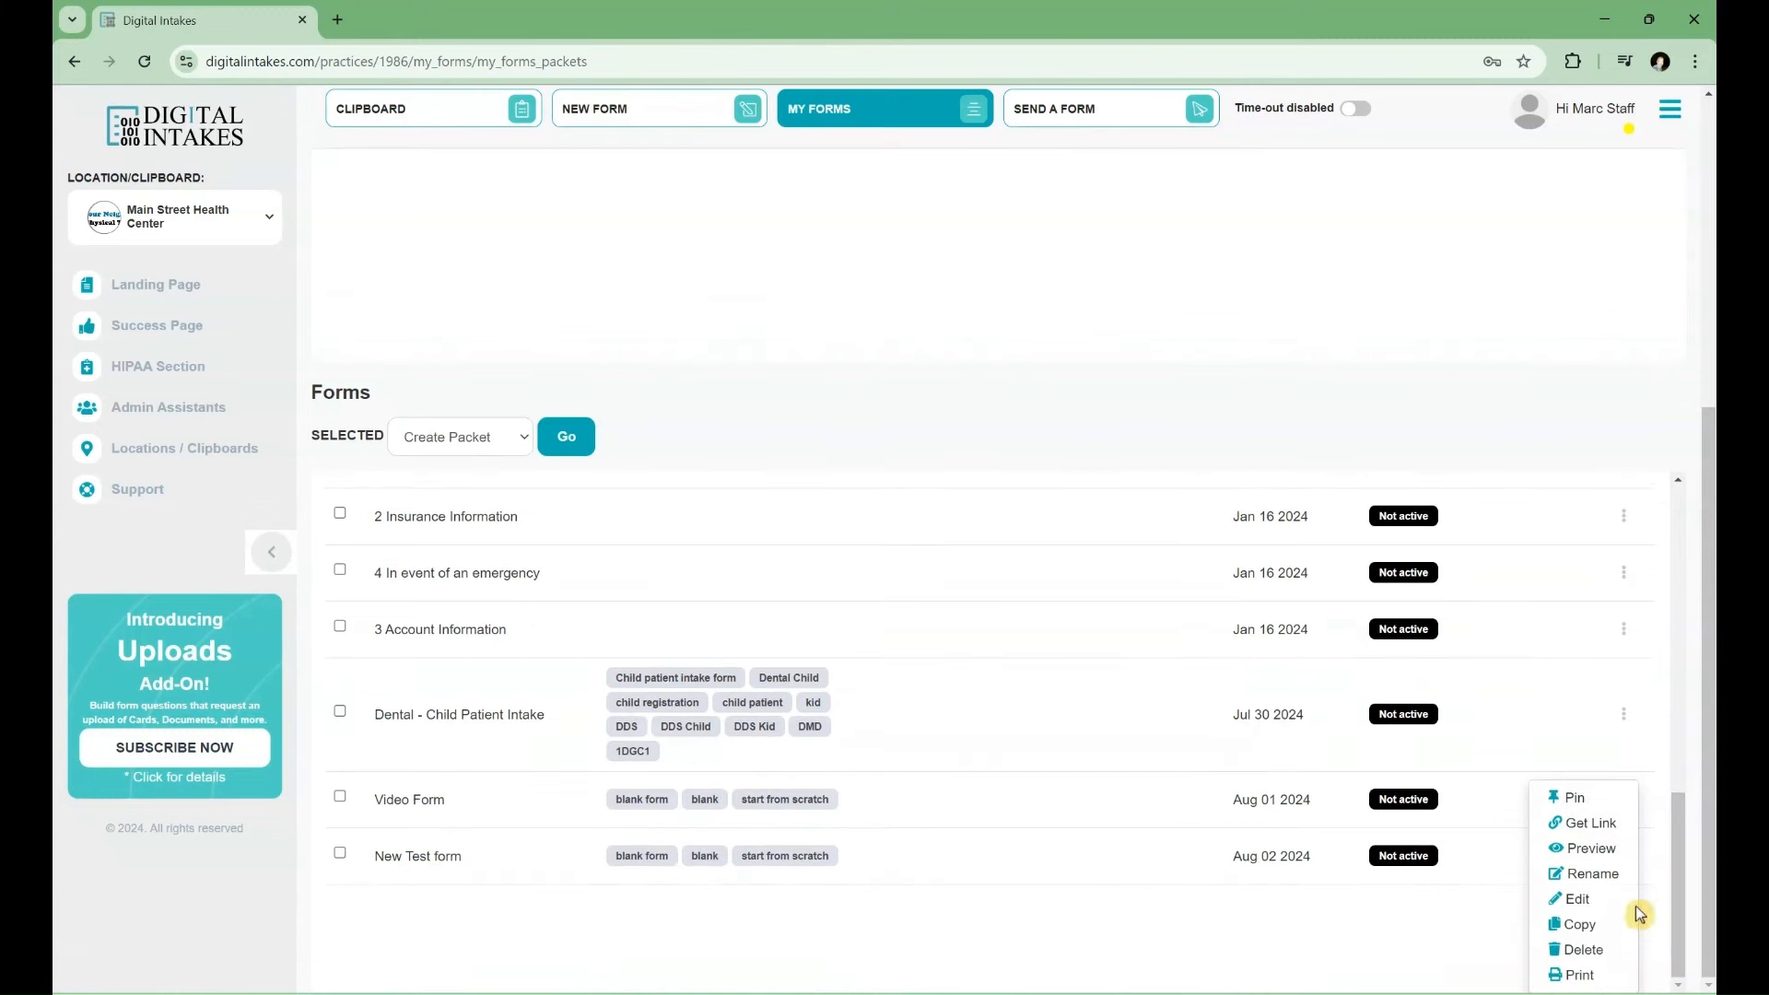
left_click(1577, 800)
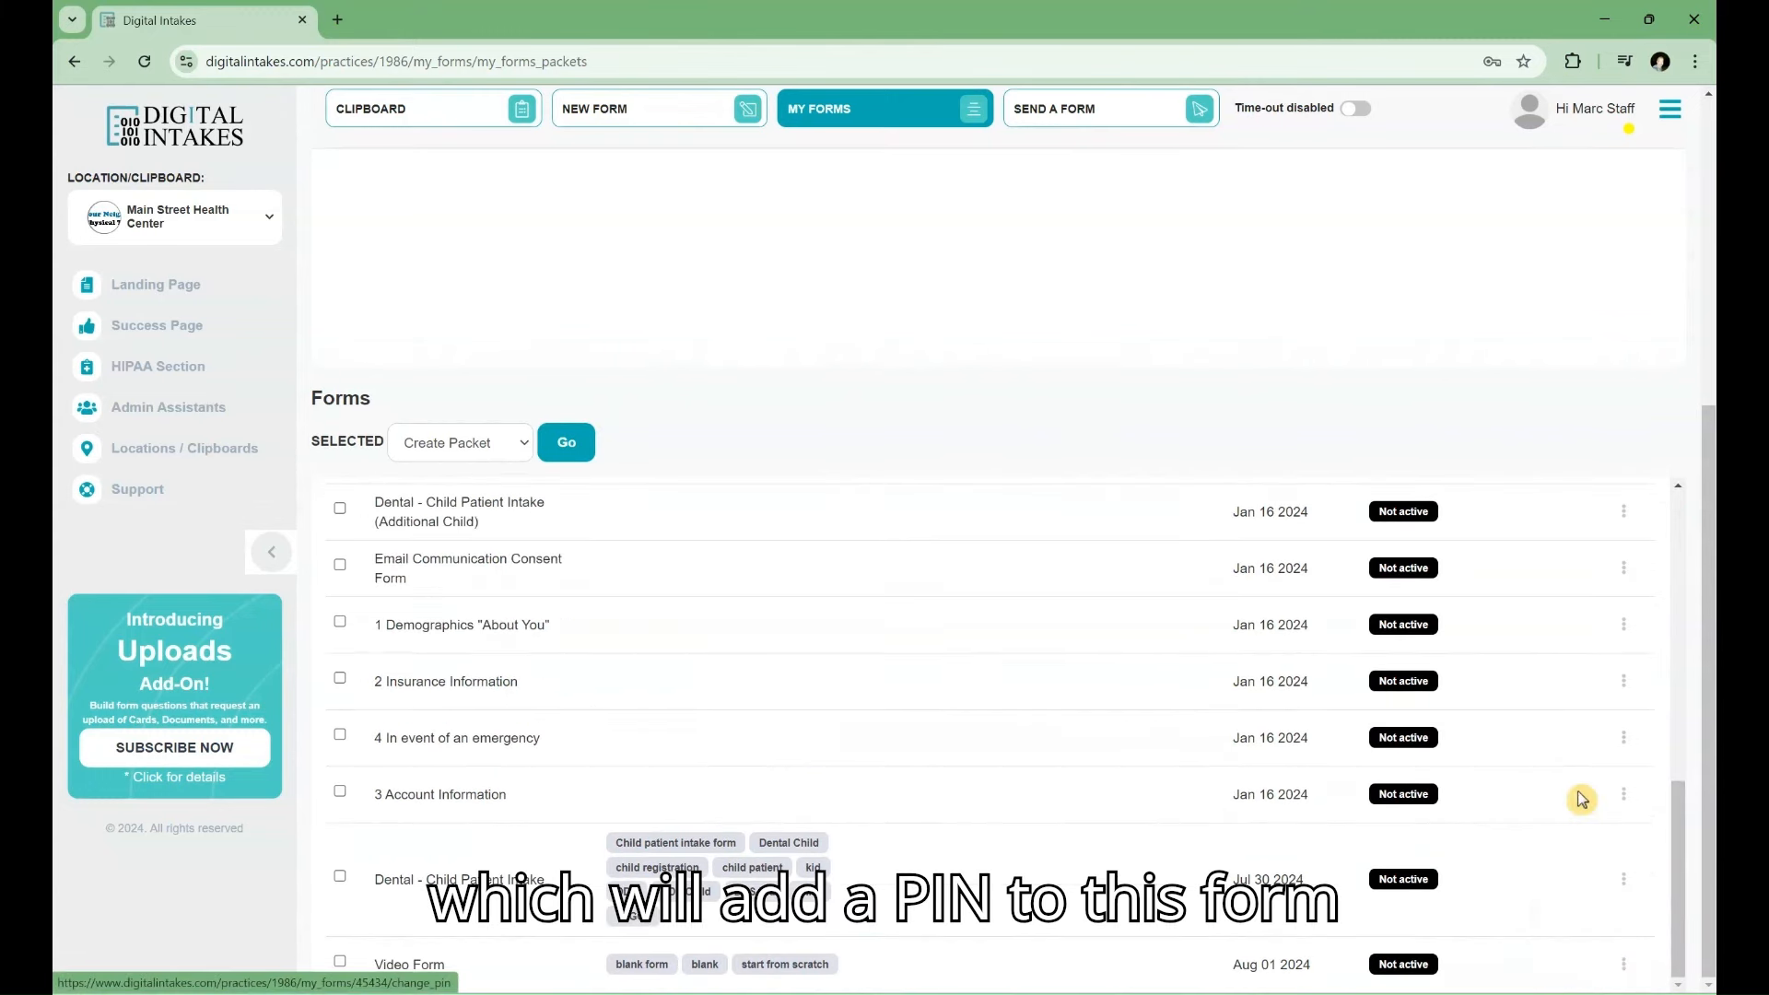
left_click_drag(1674, 853, 1710, 472)
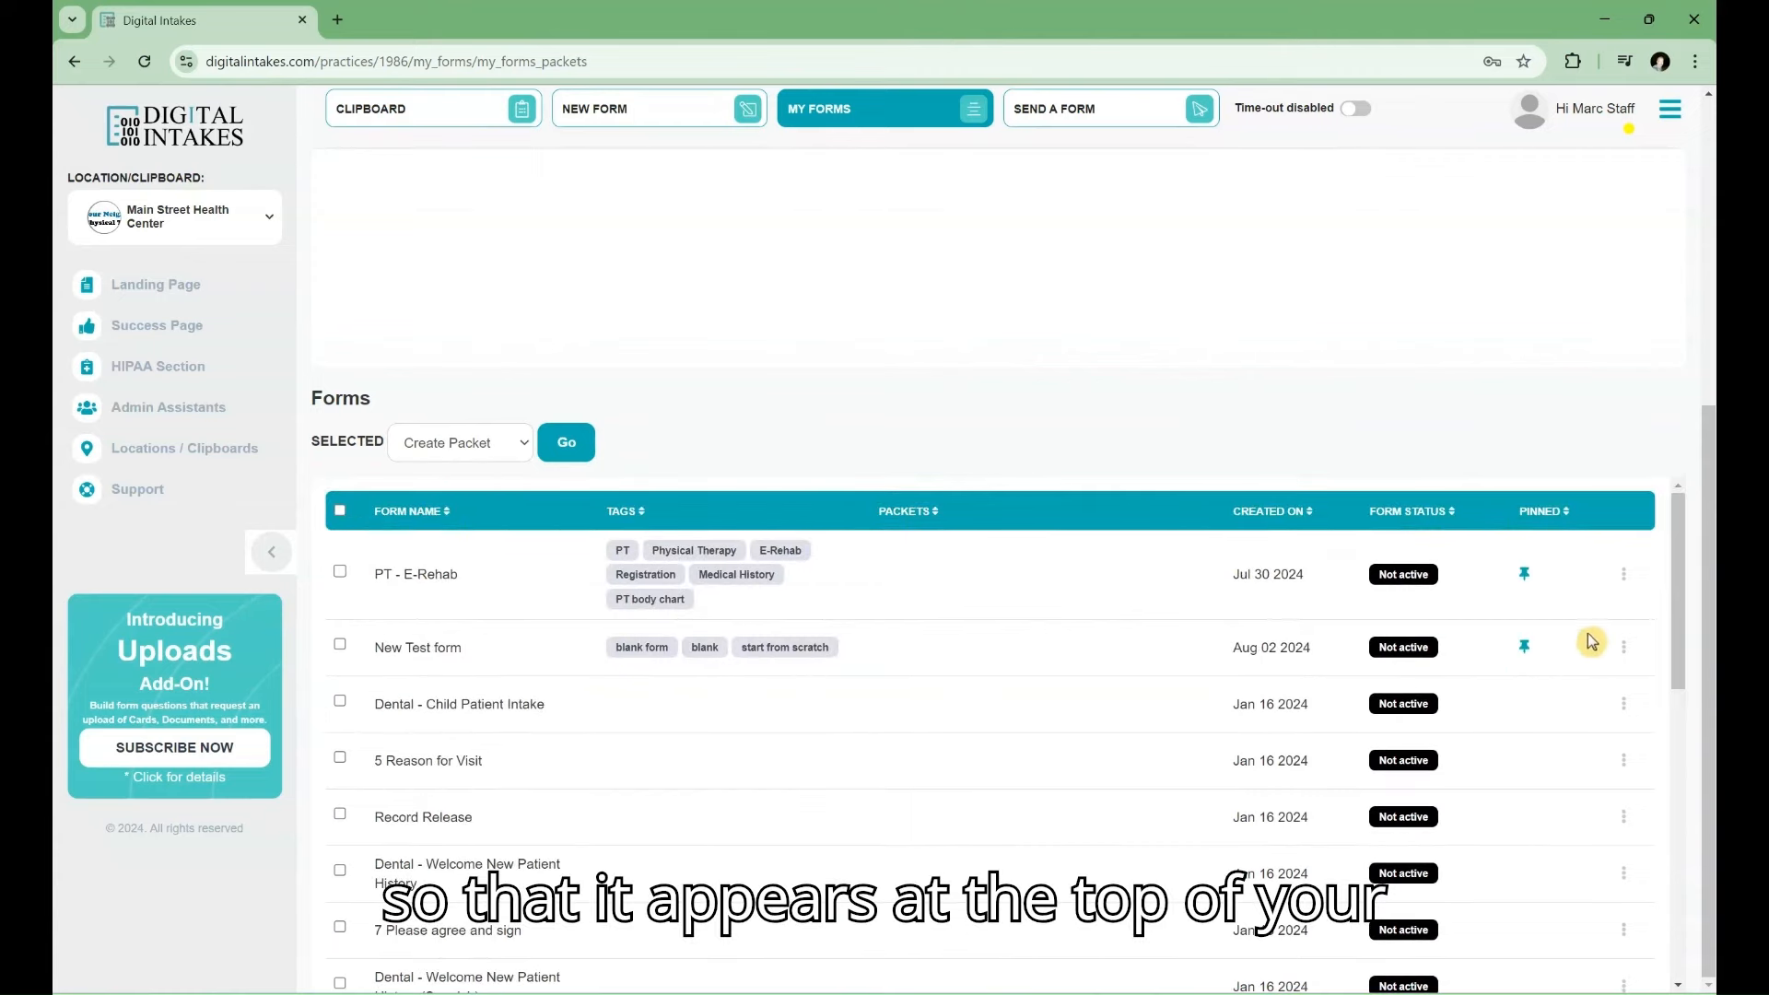